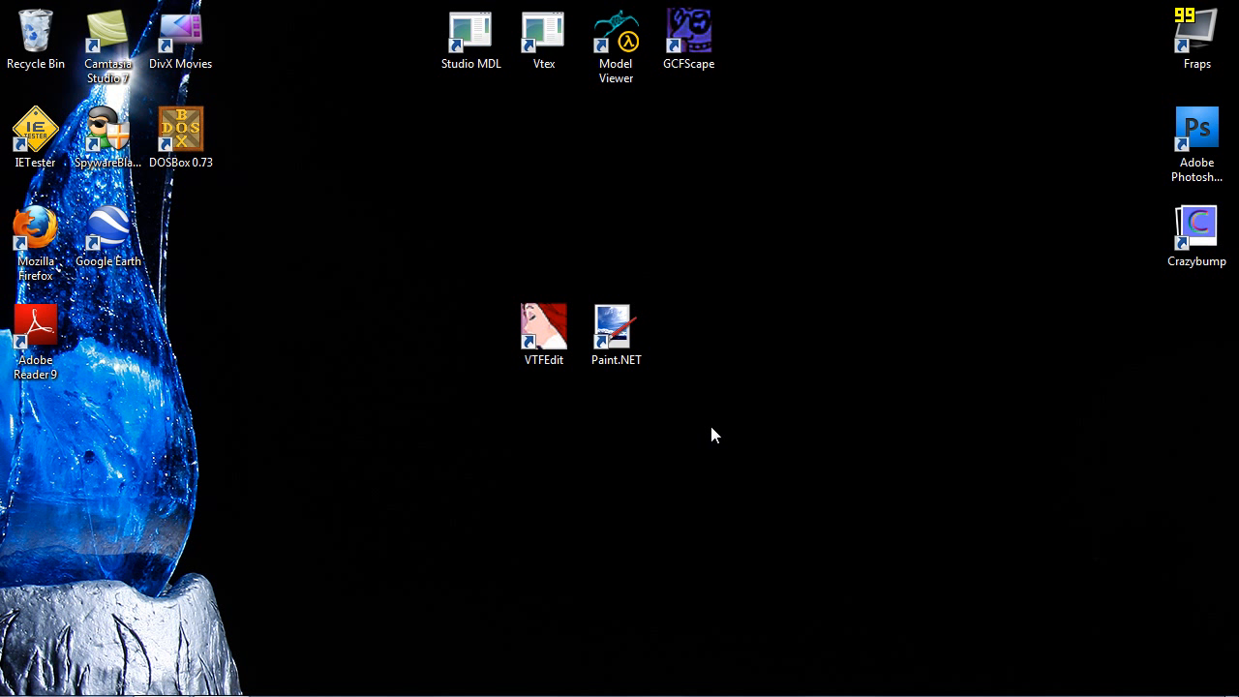
click(631, 350)
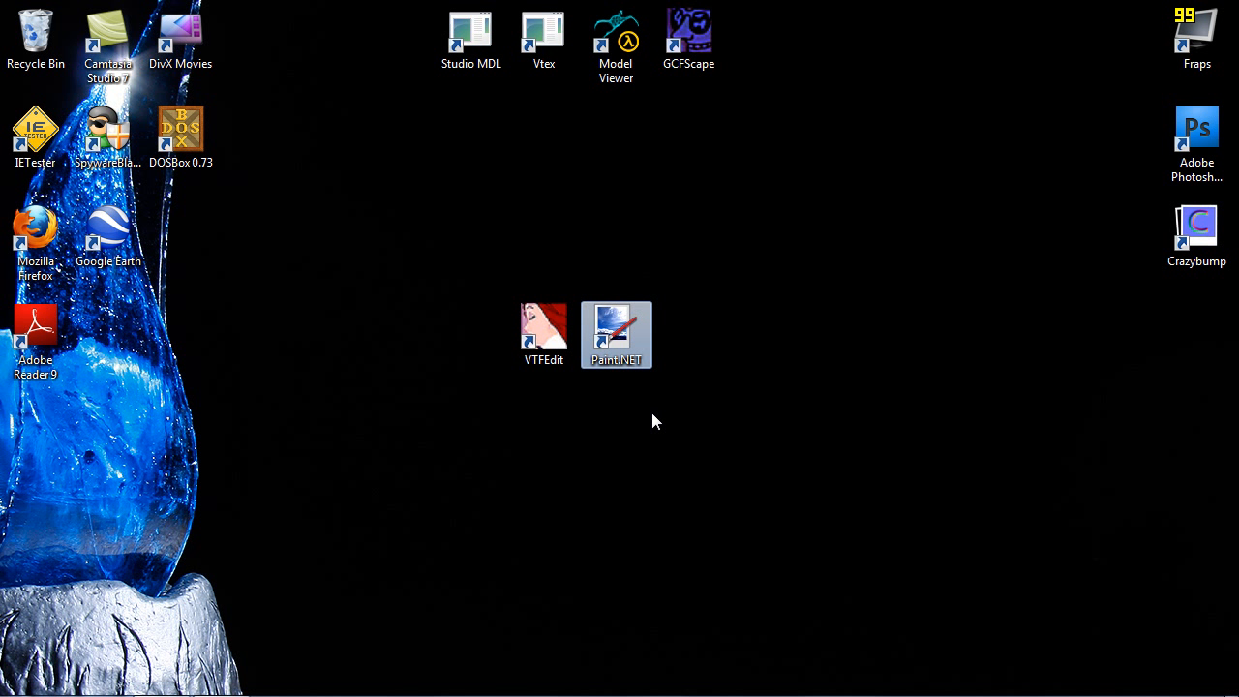
click(550, 337)
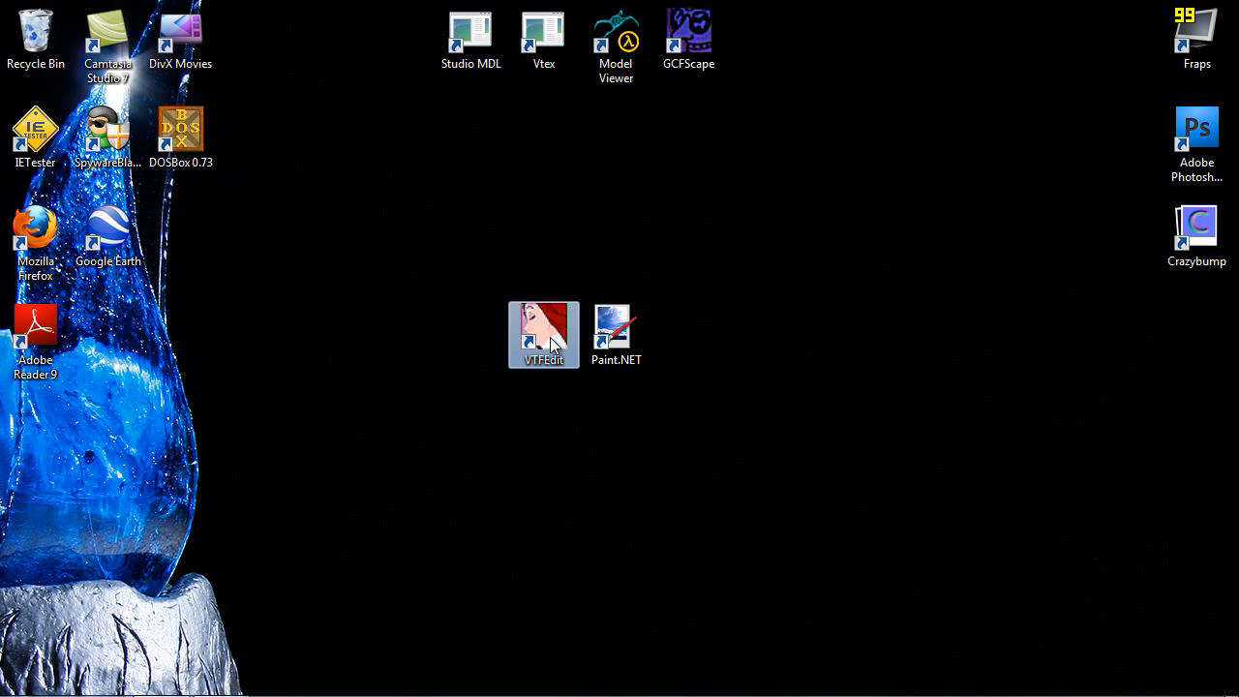
click(654, 437)
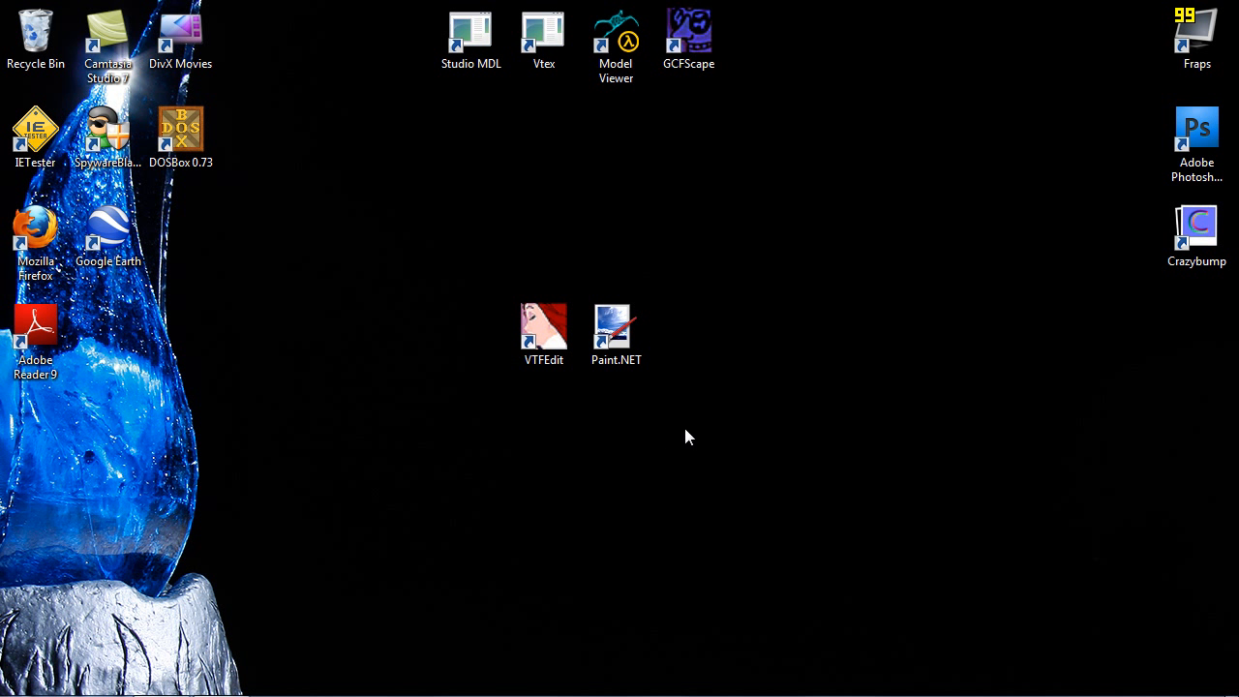
Move the Adobe Photoshop and Crazybump desktop shortcuts into the row beside VTFEdit and Paint.NET
mouse_move(1214, 121)
mouse_down()
mouse_move(1096, 190)
mouse_move(740, 308)
mouse_move(682, 342)
mouse_up()
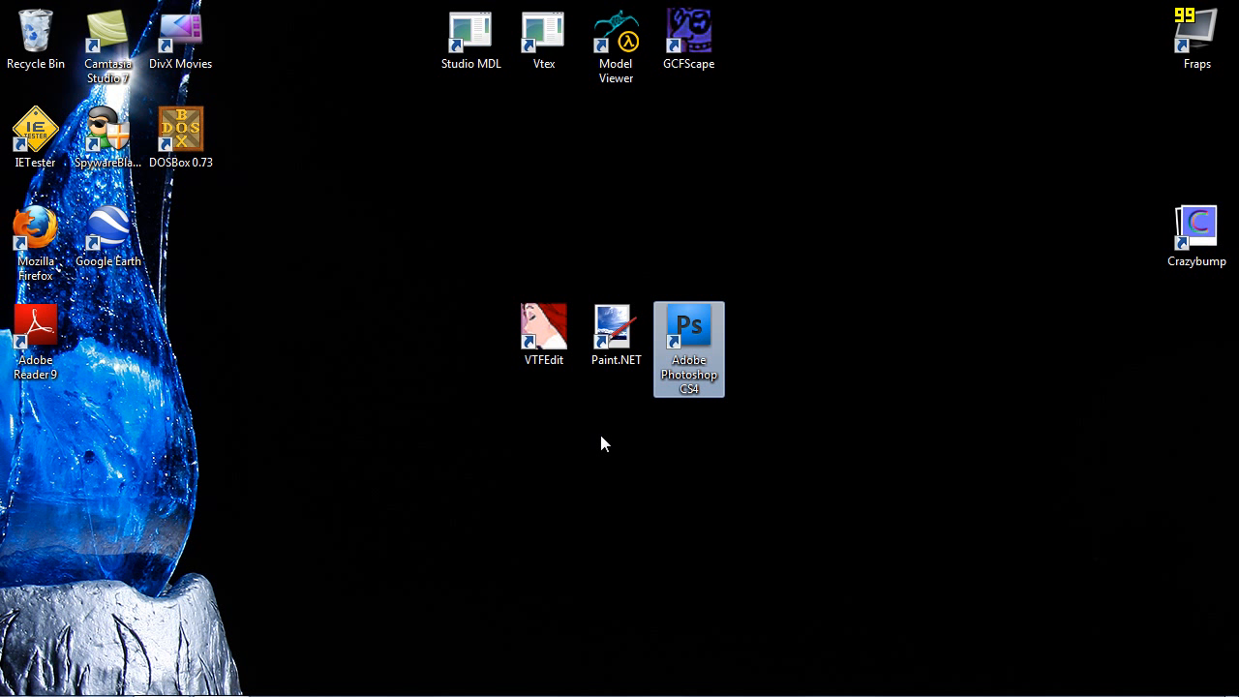
click(611, 360)
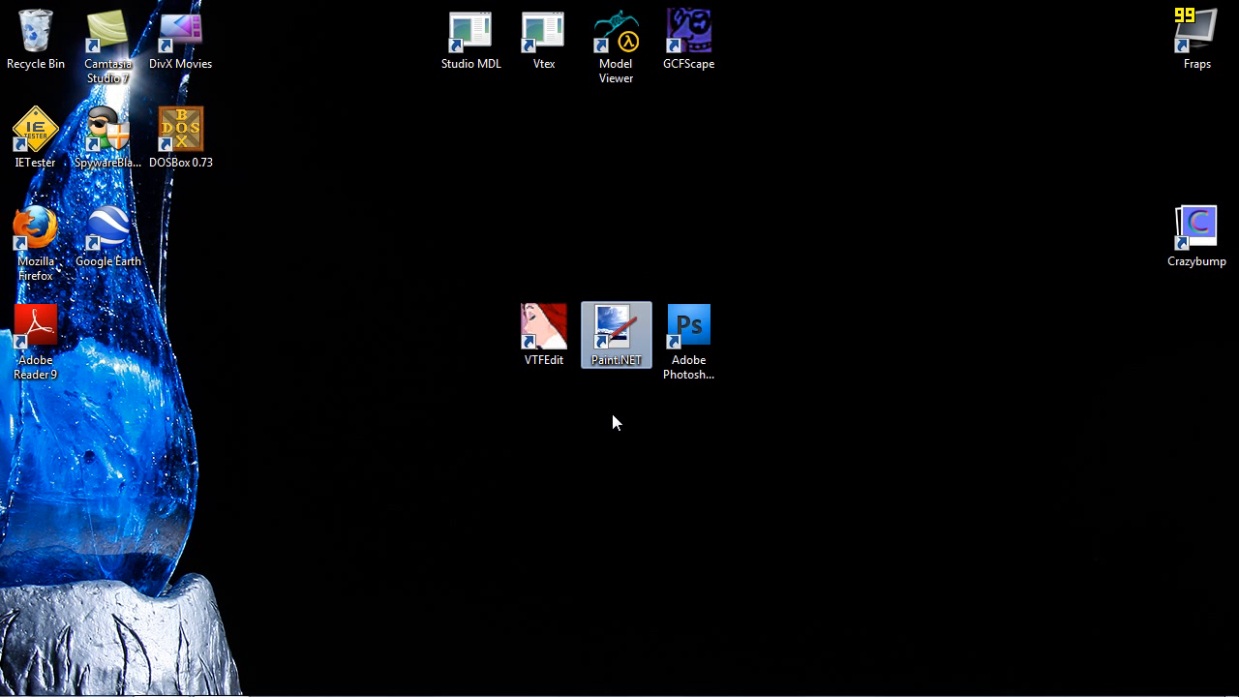
click(611, 422)
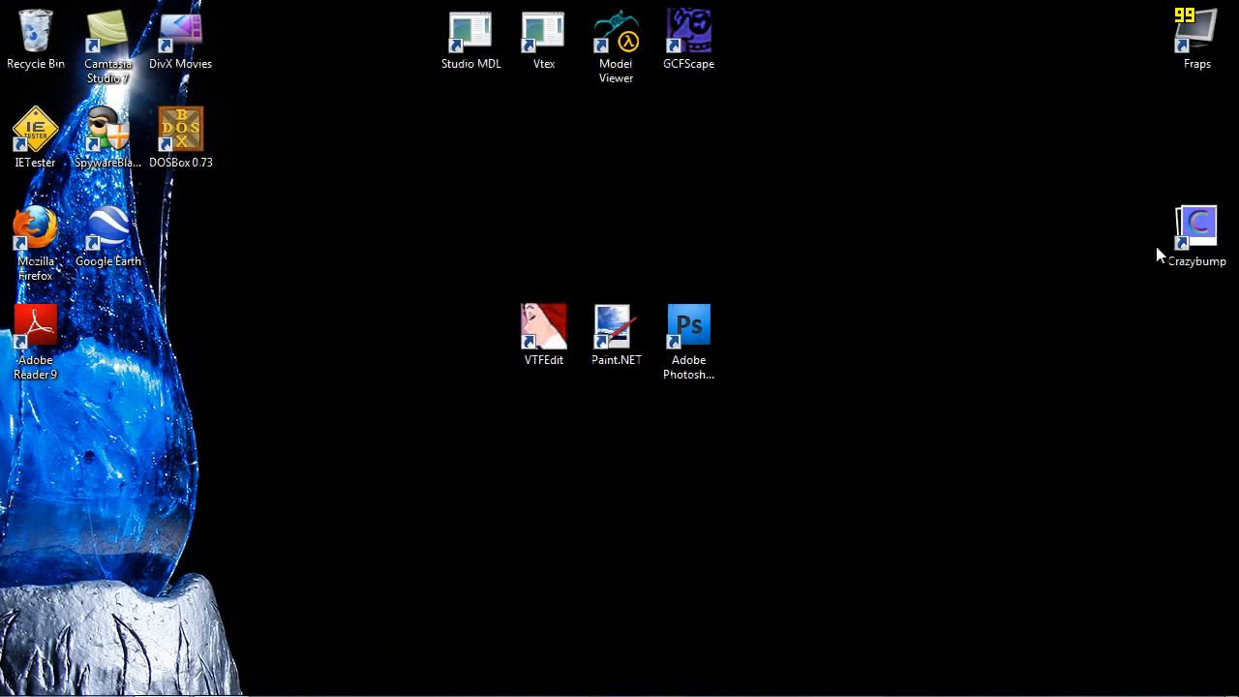
drag(1187, 228, 949, 334)
drag(732, 344, 733, 347)
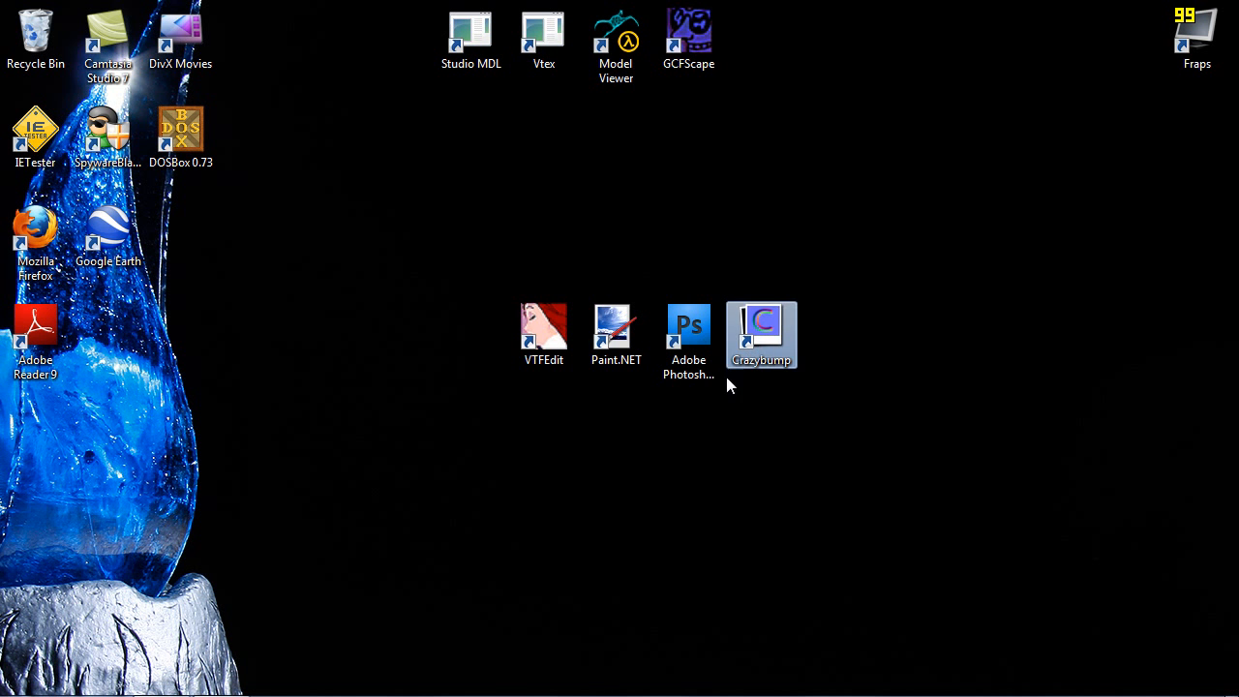
click(692, 420)
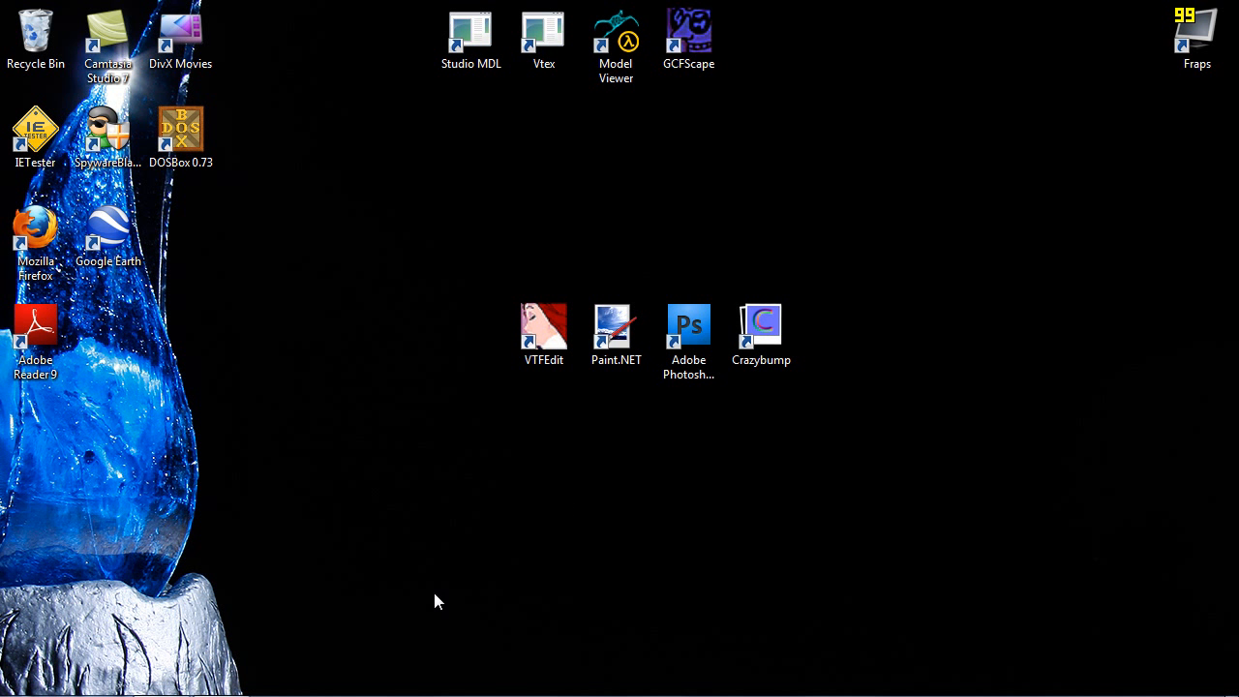
Switch to Firefox, start downloading the demo installer CrazyBumpSetup1101.exe from crazybump.com, and cancel the transfer
click(220, 677)
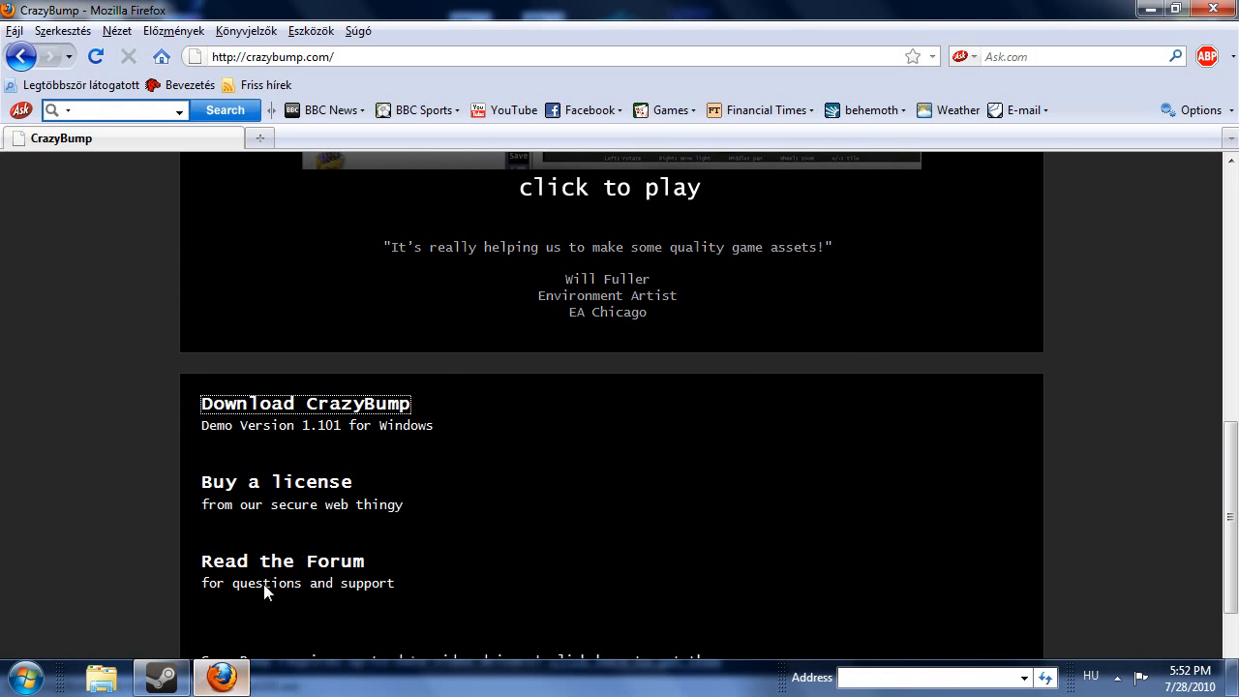
drag(213, 57, 360, 58)
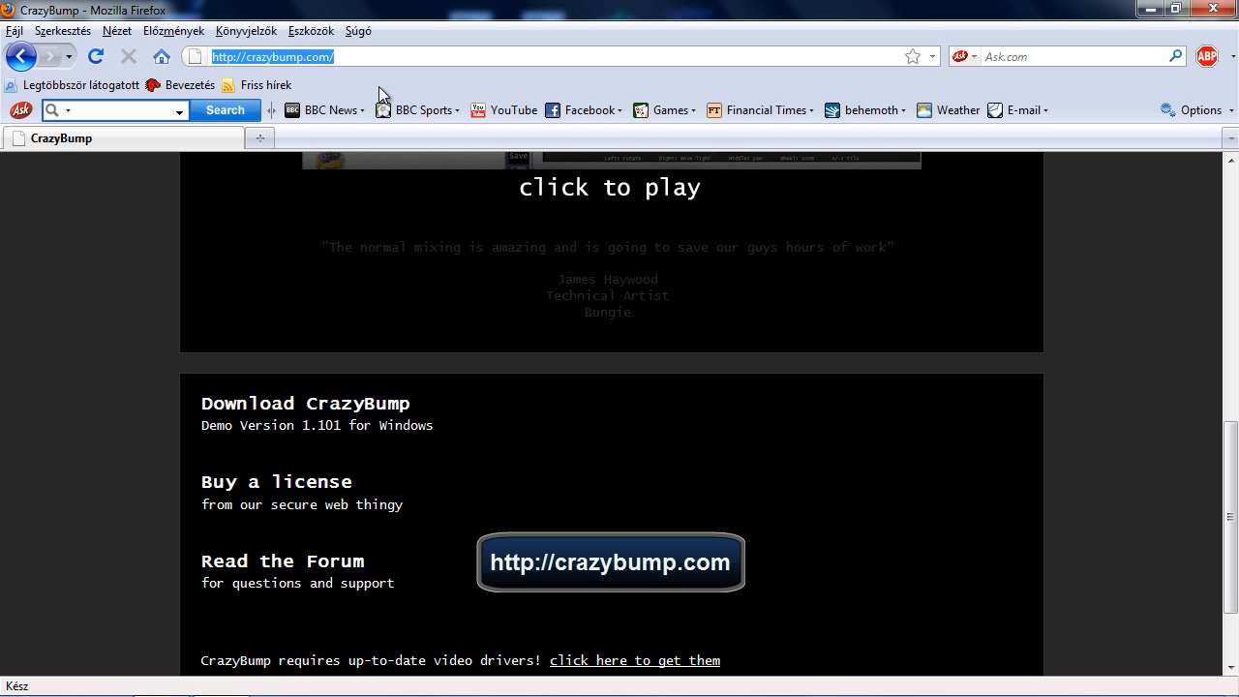
click(253, 328)
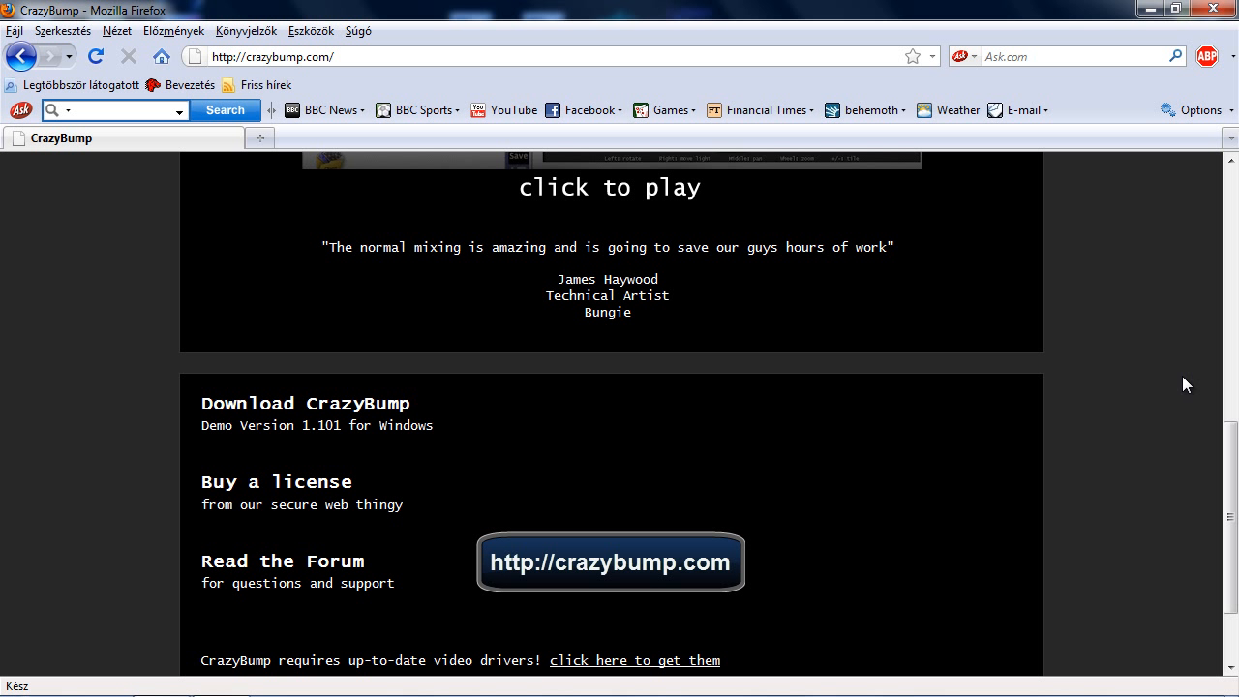
click(307, 407)
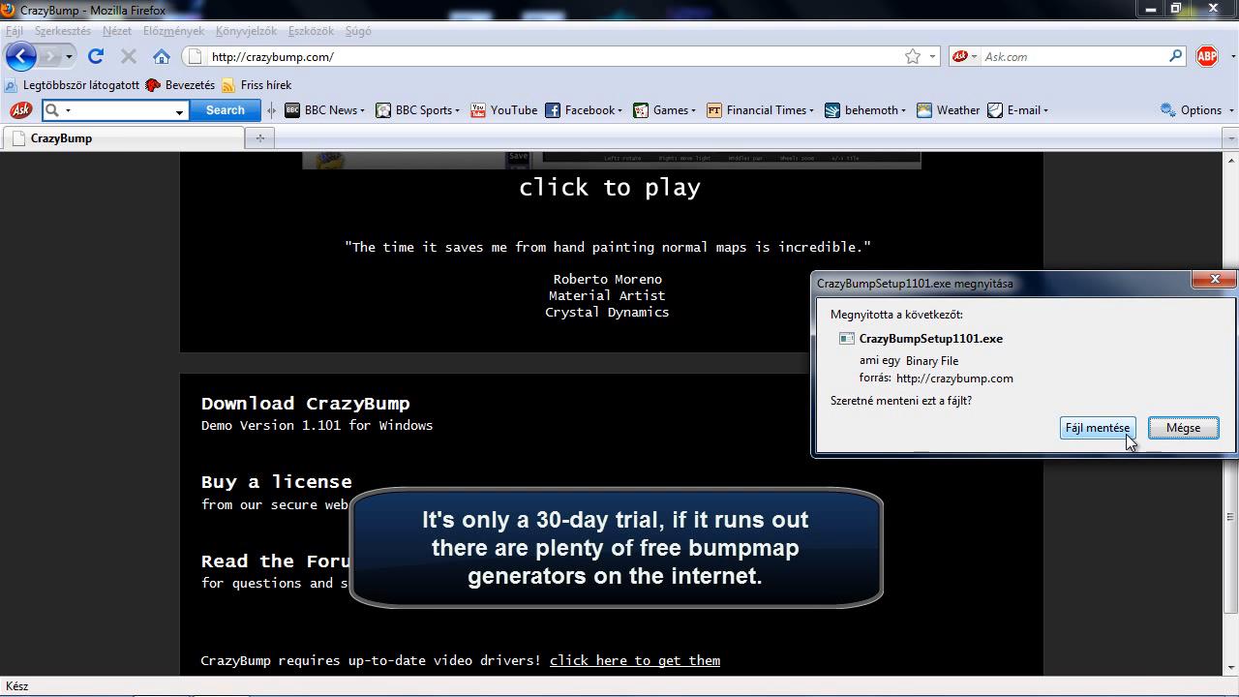
click(1126, 435)
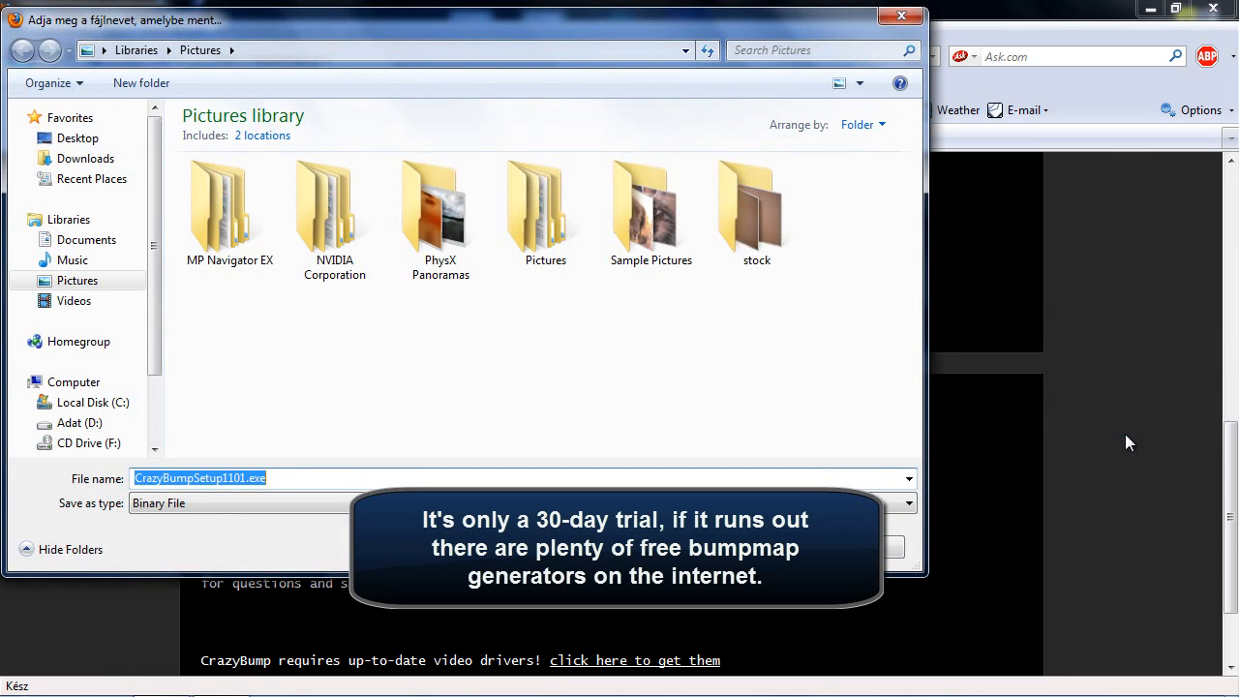
click(730, 548)
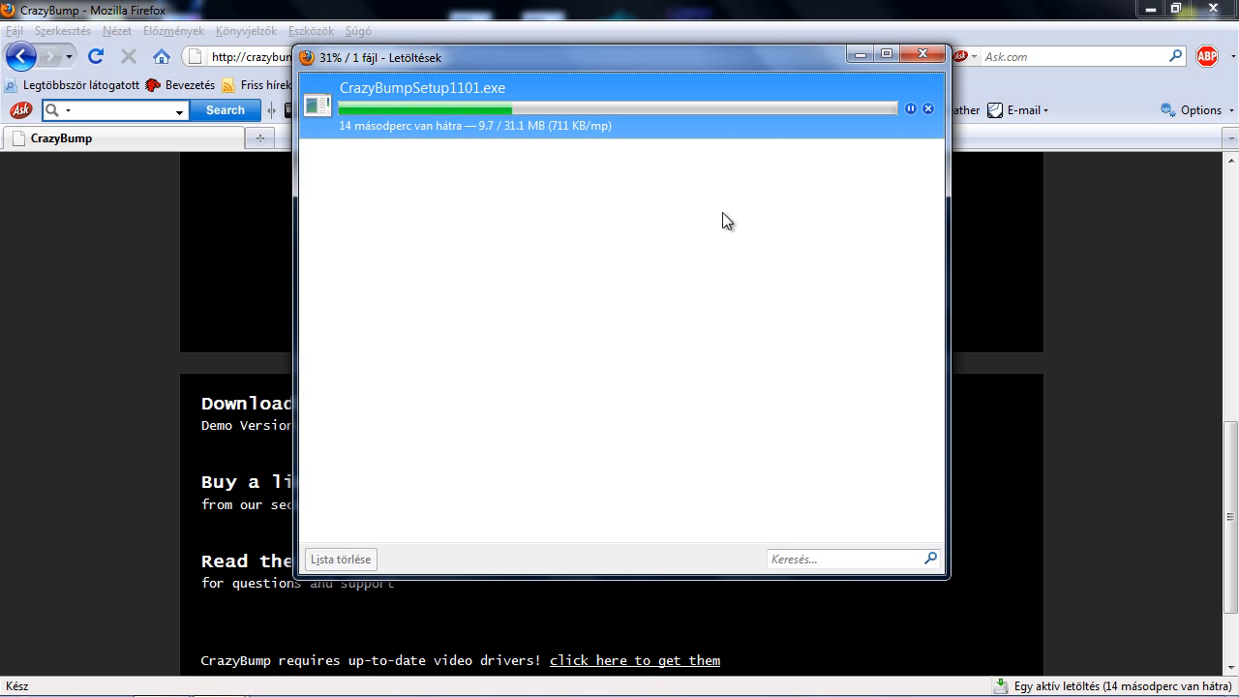
click(926, 110)
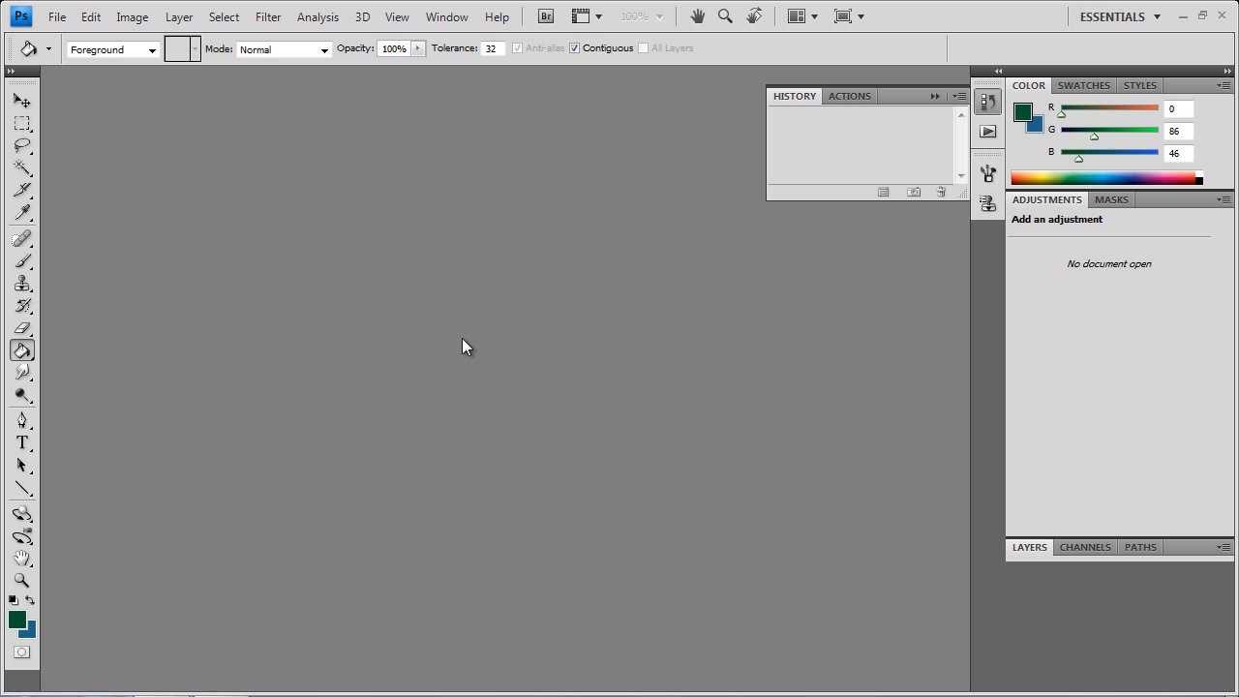
In Photoshop, start opening a file and browse the My Book (H:) drive to Program Files/Steam/steamapps
click(57, 17)
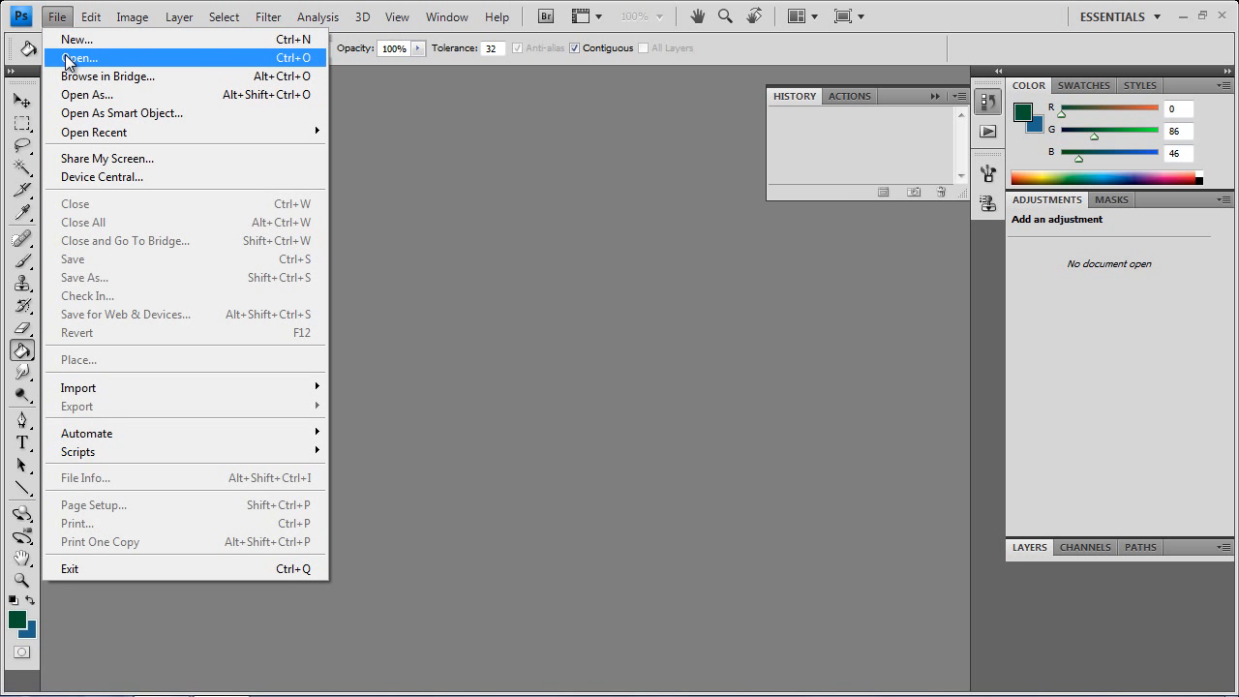
click(65, 56)
click(306, 278)
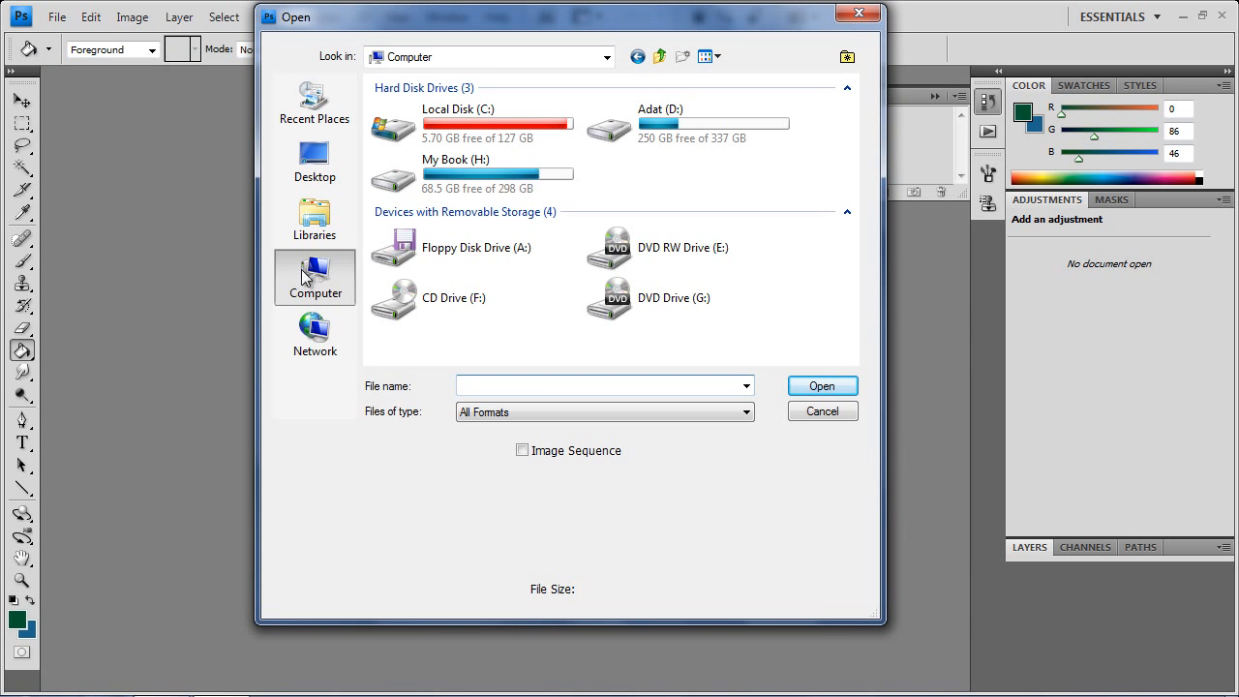
double_click(429, 192)
scroll(426, 241, down, 5)
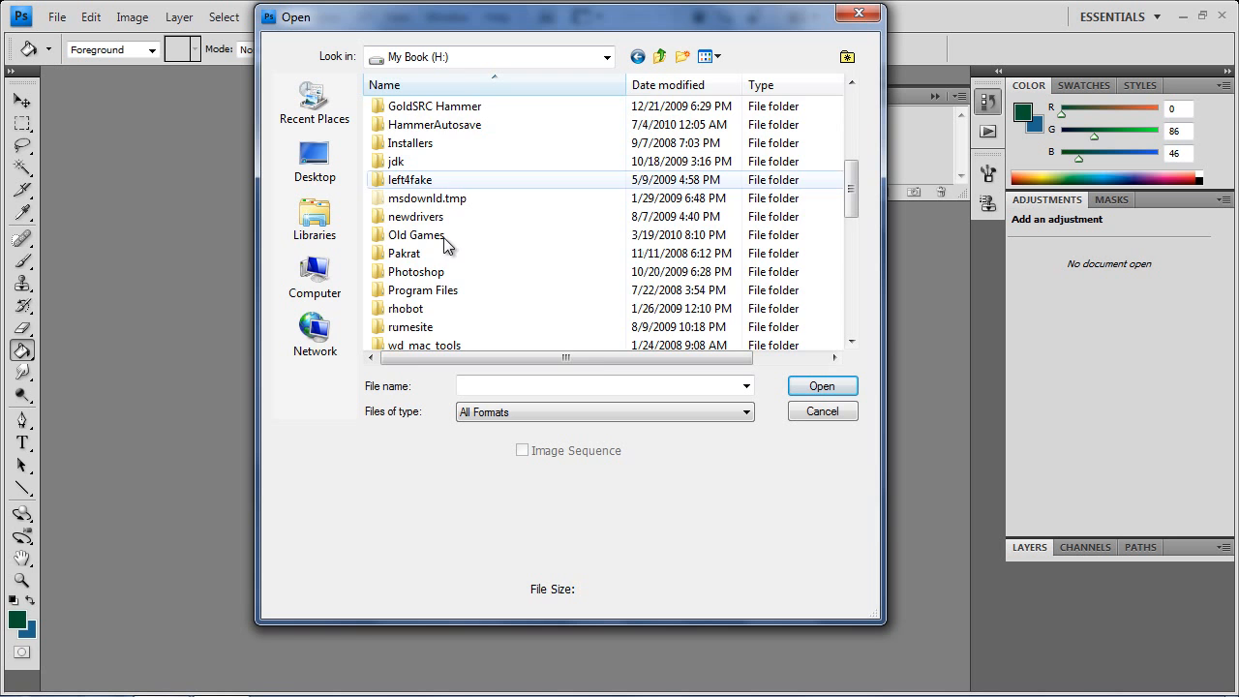
double_click(418, 289)
scroll(416, 300, down, 8)
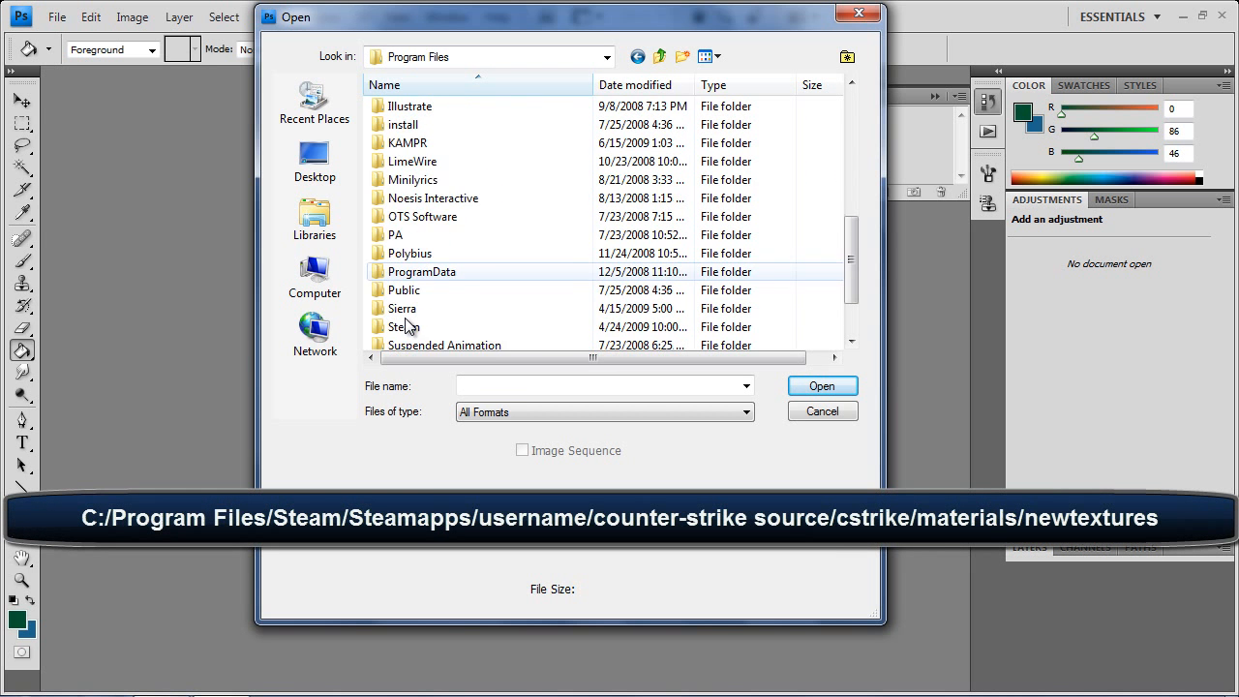
double_click(402, 253)
scroll(403, 253, down, 4)
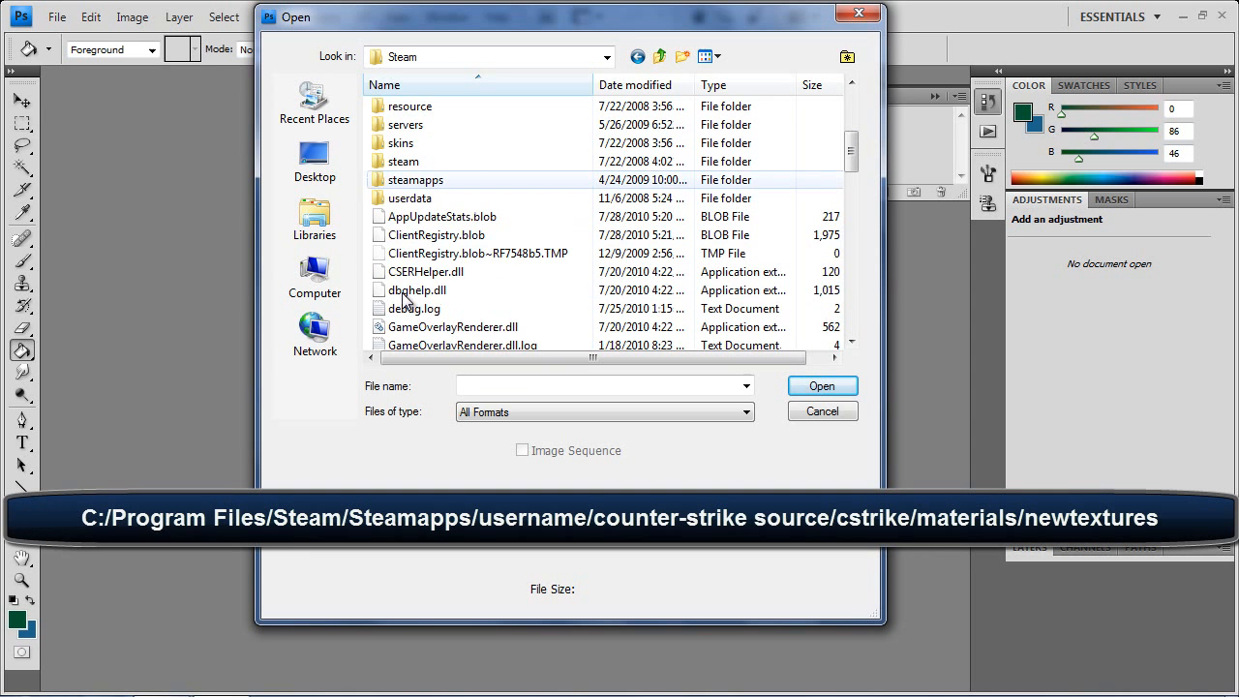
double_click(406, 180)
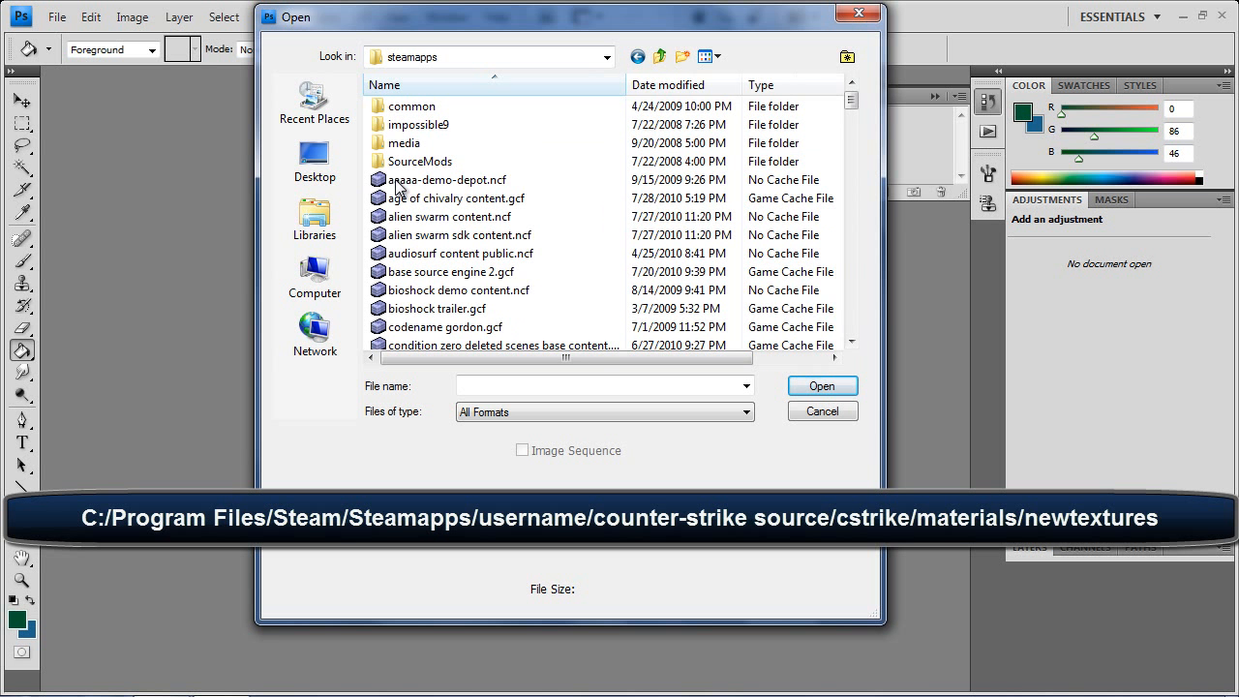
Open brick_new.vtf from the Steam account folder's counter-strike source/cstrike/materials/newtextures directory
double_click(409, 124)
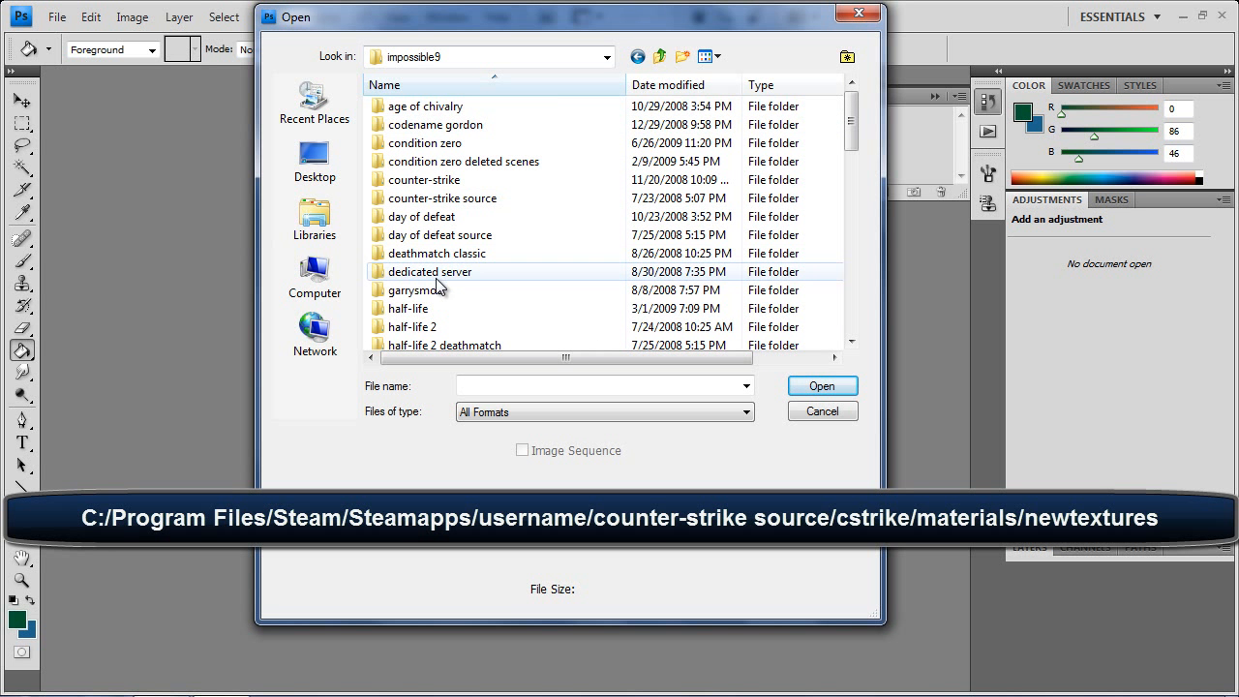
double_click(422, 200)
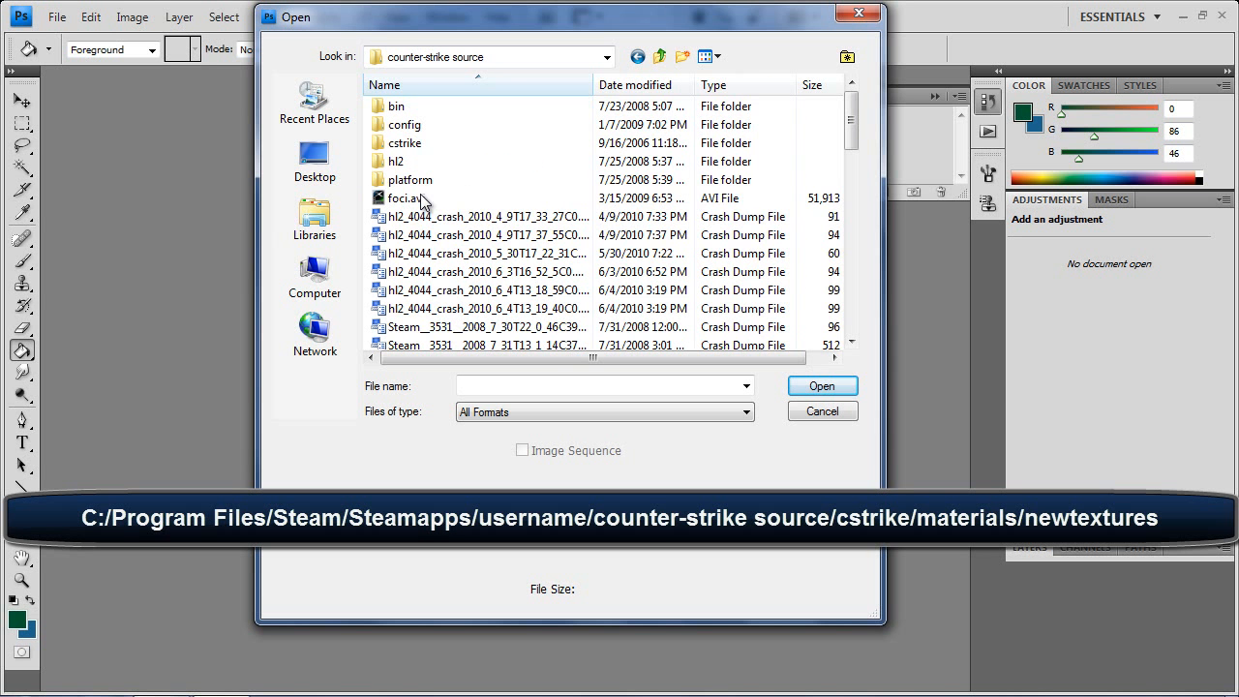
double_click(403, 143)
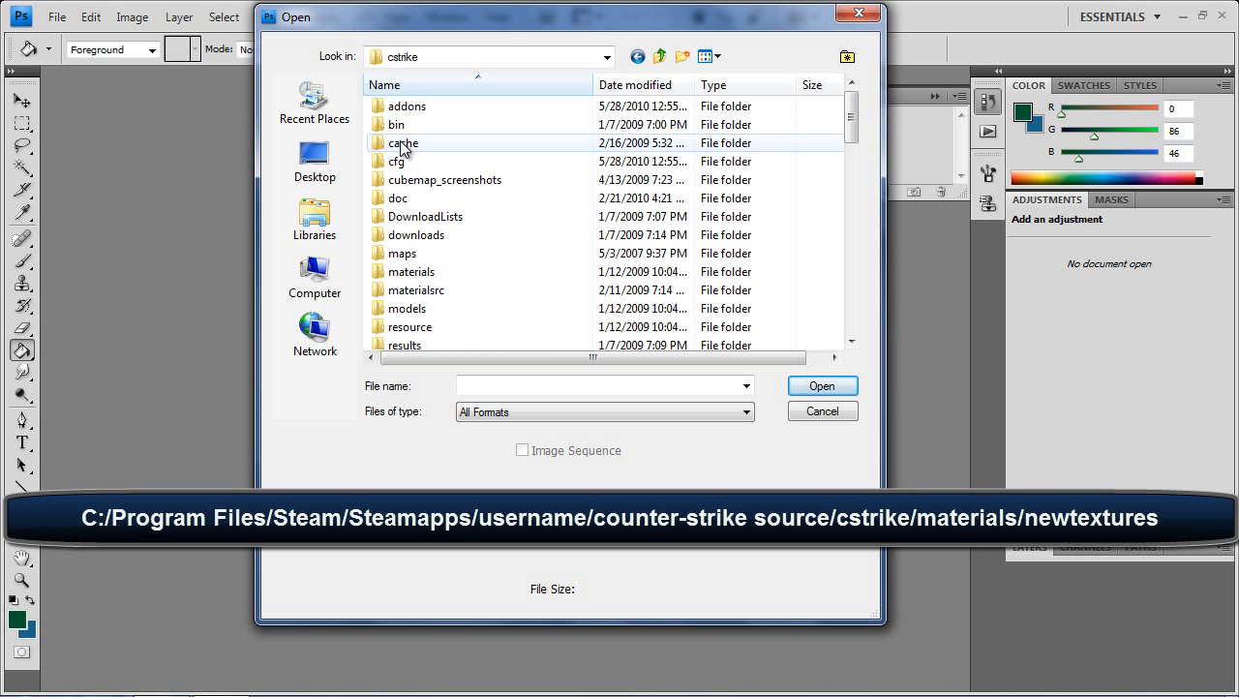
click(387, 275)
double_click(387, 274)
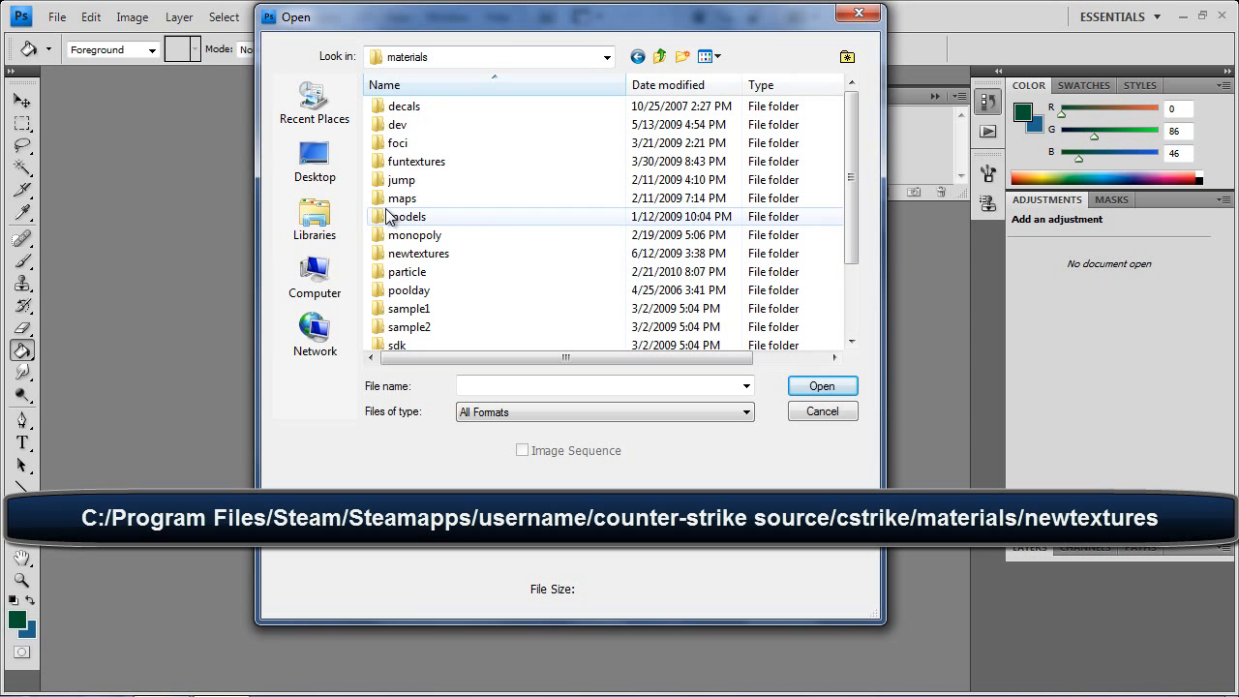
double_click(387, 253)
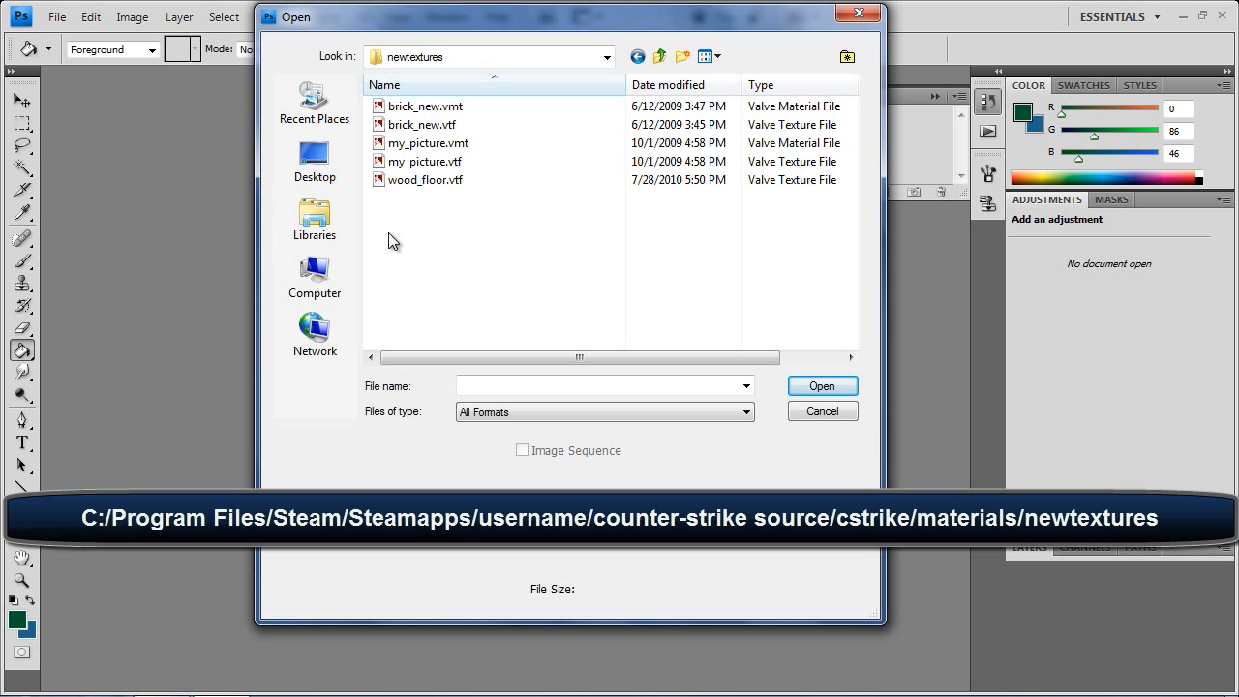
click(414, 126)
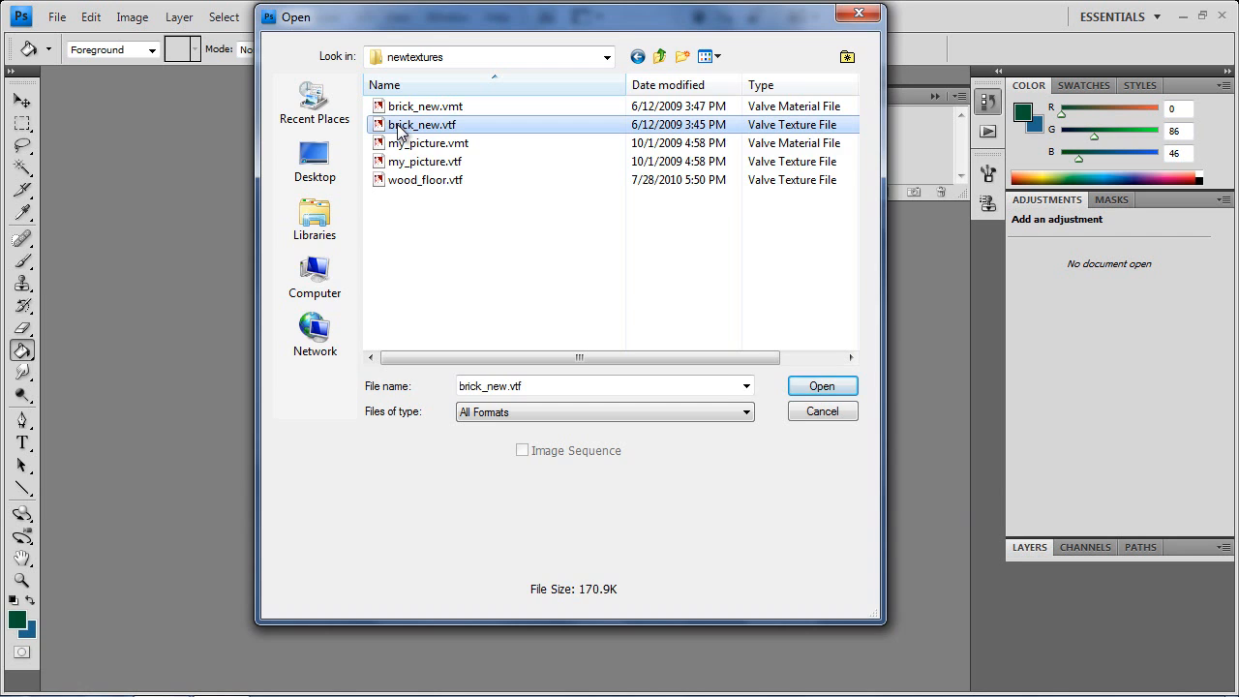
double_click(399, 129)
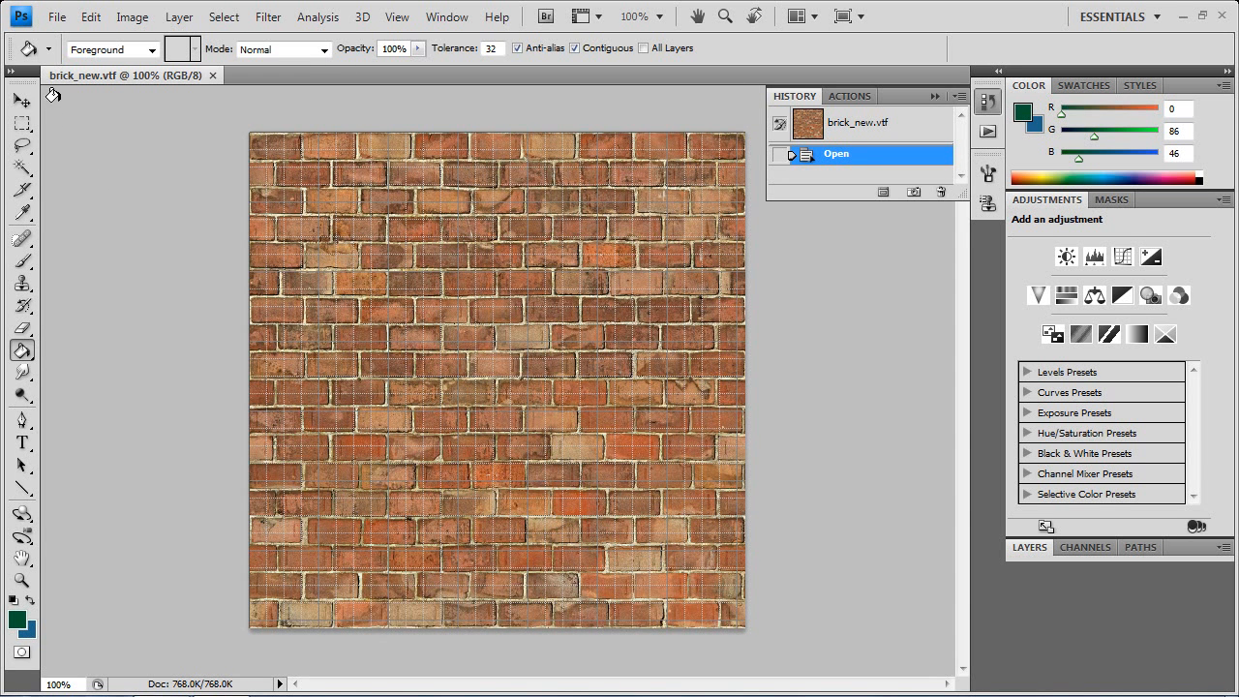
Select the entire brick texture canvas and copy it to the clipboard
click(32, 127)
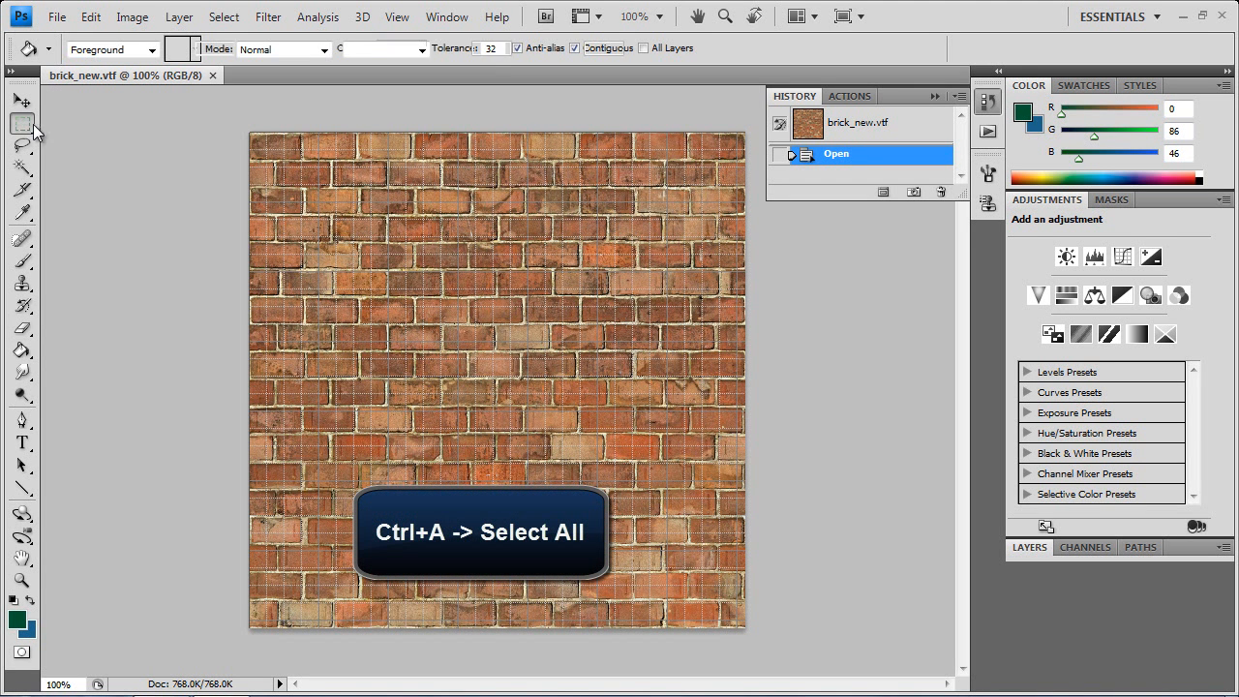
key(ctrl+a)
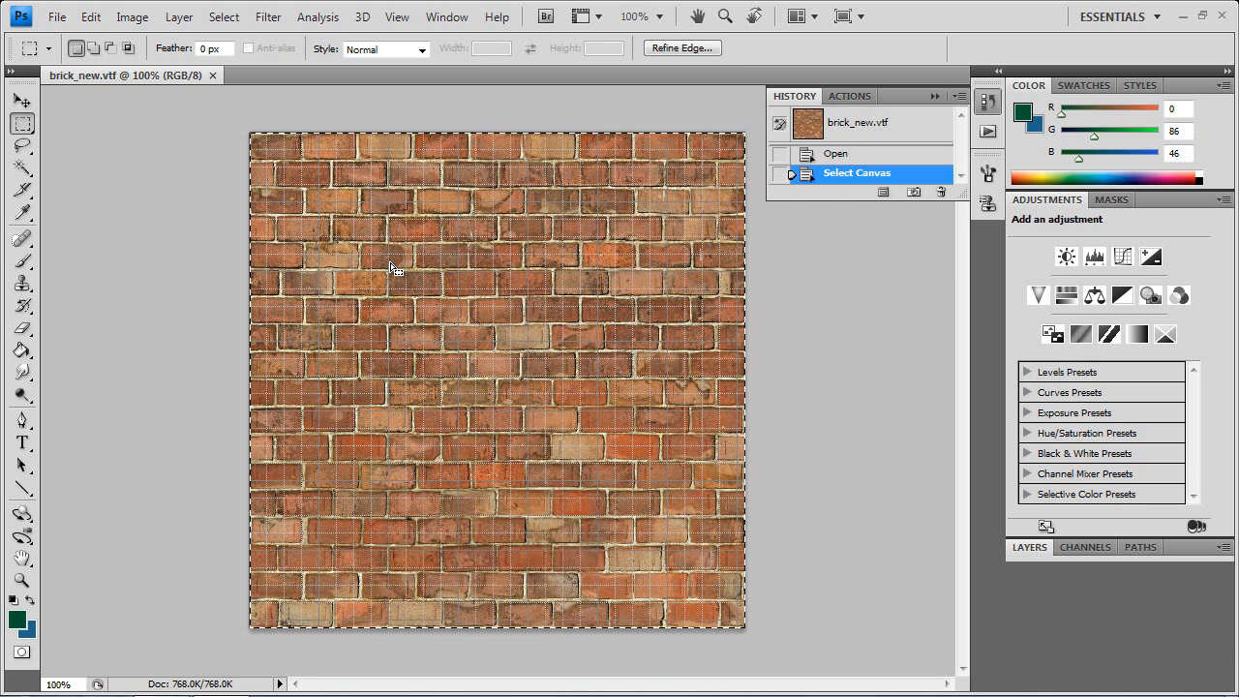
key(ctrl+c)
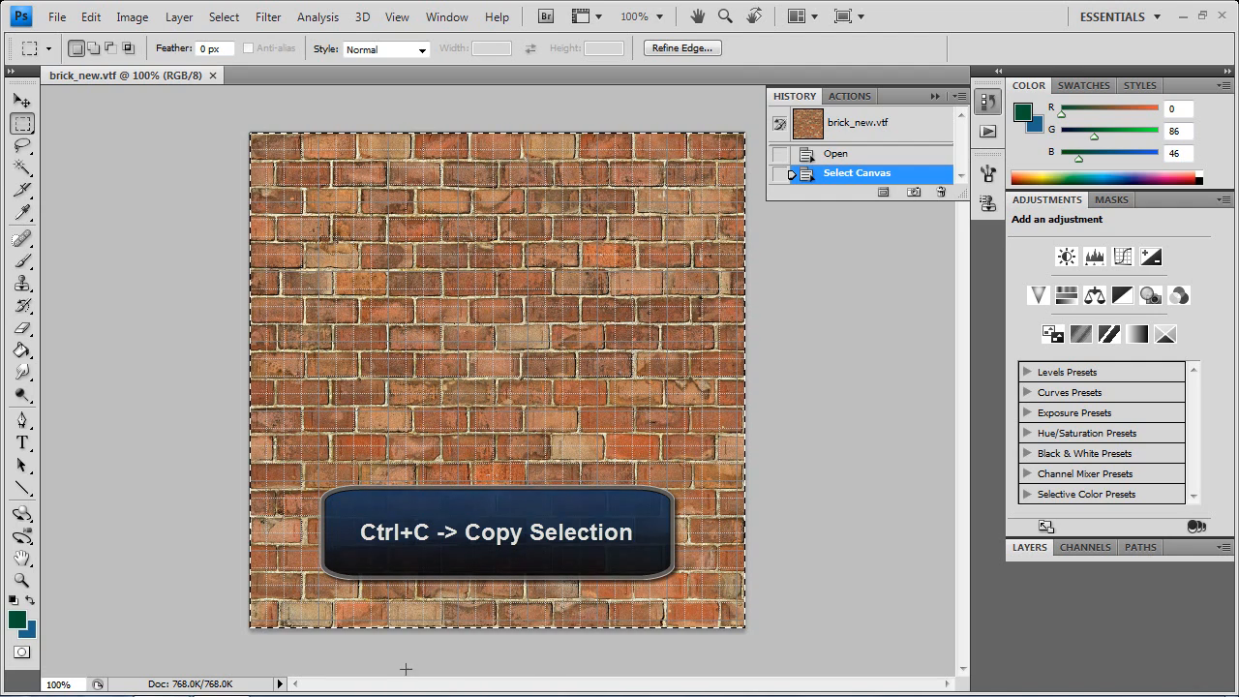
Minimize Photoshop, launch CrazyBump from the desktop, reposition its window and dismiss the upgrade notice
click(1180, 20)
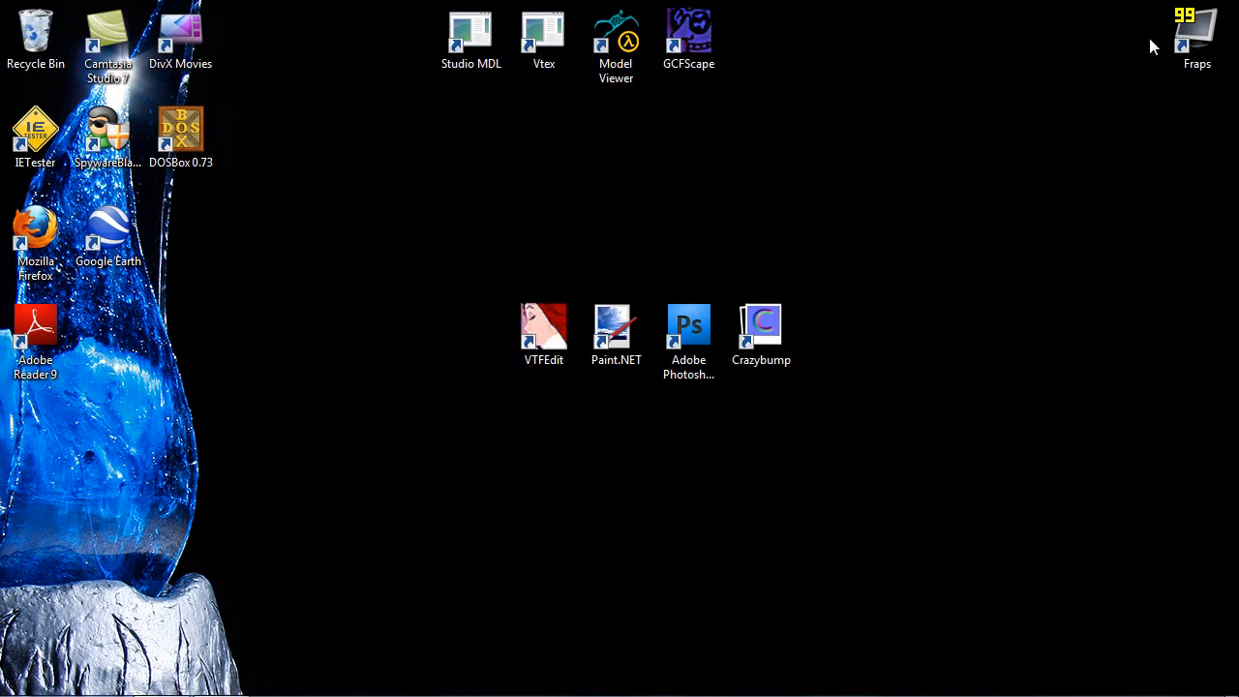
double_click(769, 329)
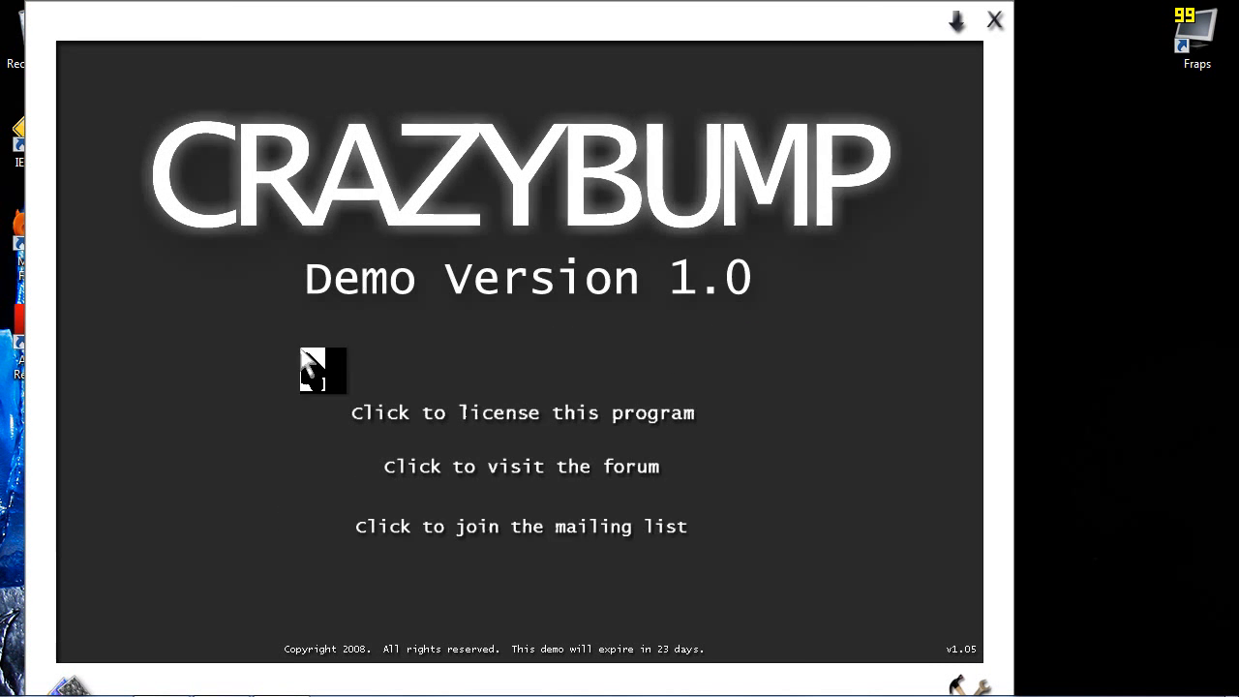
drag(367, 48, 438, 16)
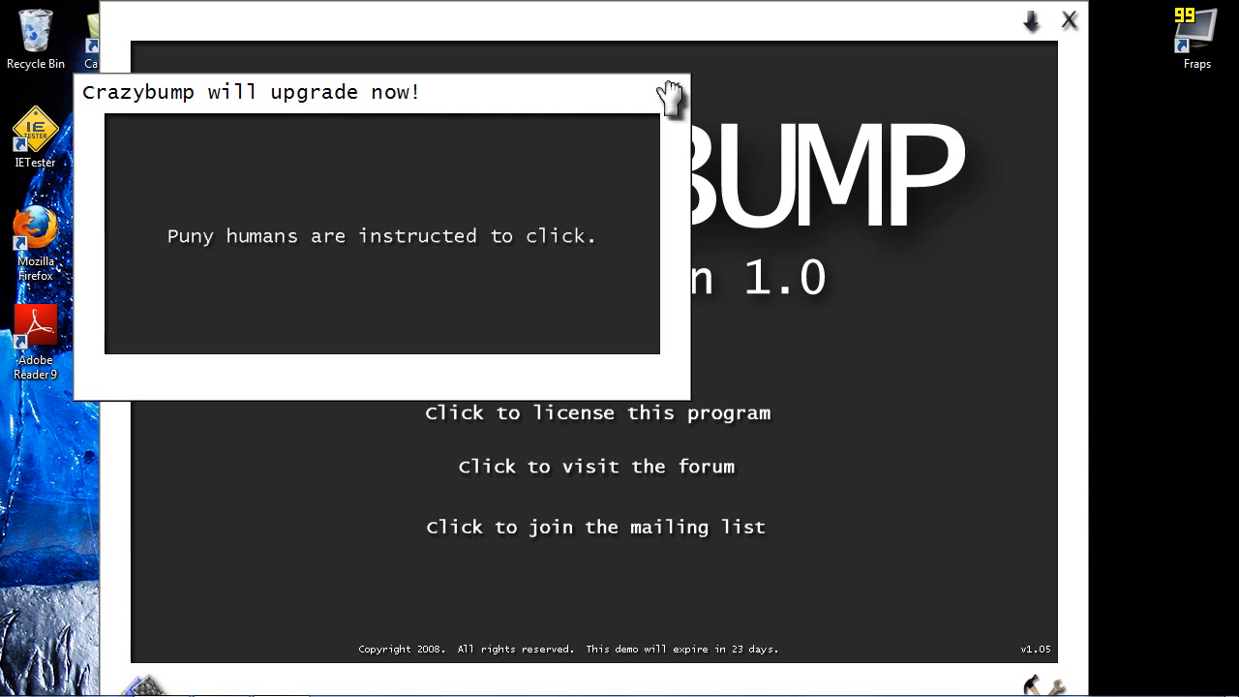
click(670, 94)
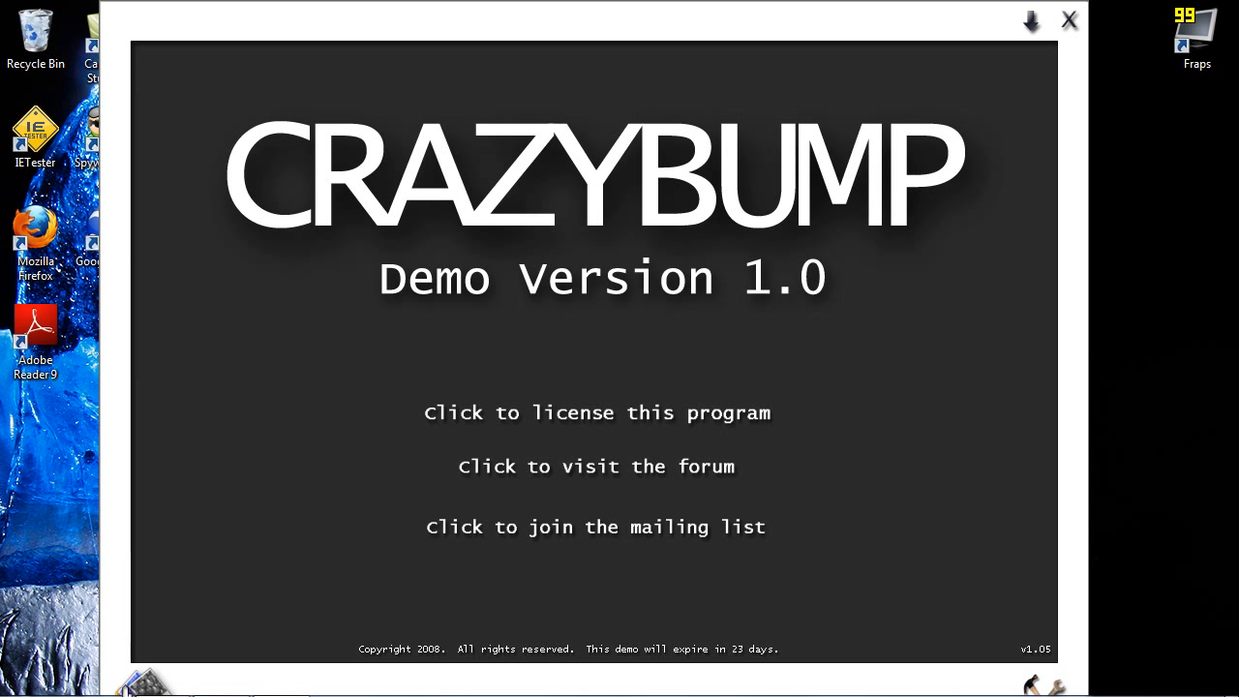
Paste the brick photograph from the clipboard into CrazyBump and choose the second of the two suggested shapes
click(141, 687)
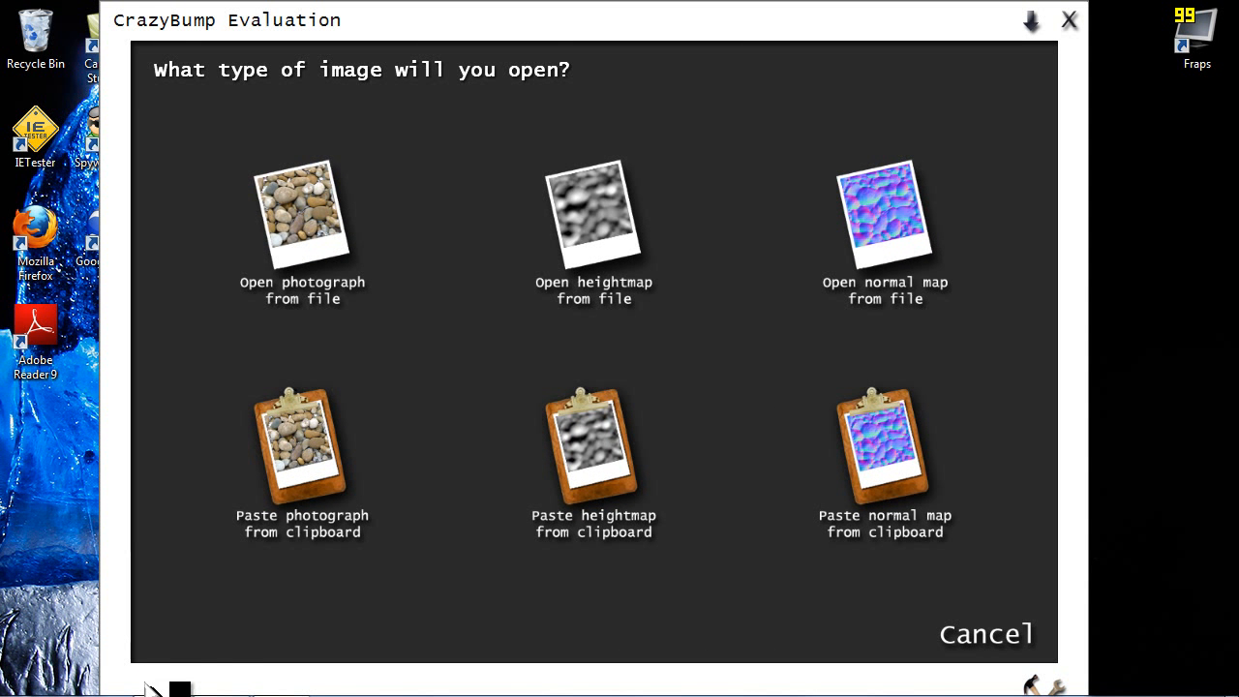
click(295, 447)
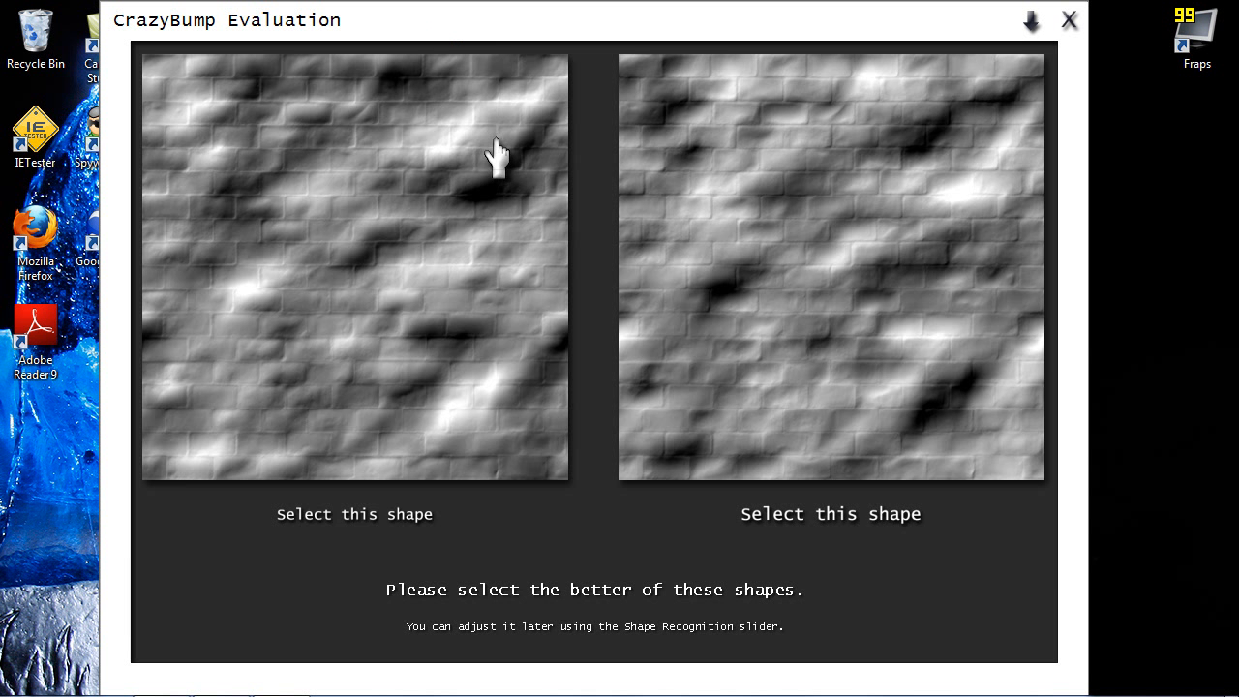
drag(572, 24, 568, 2)
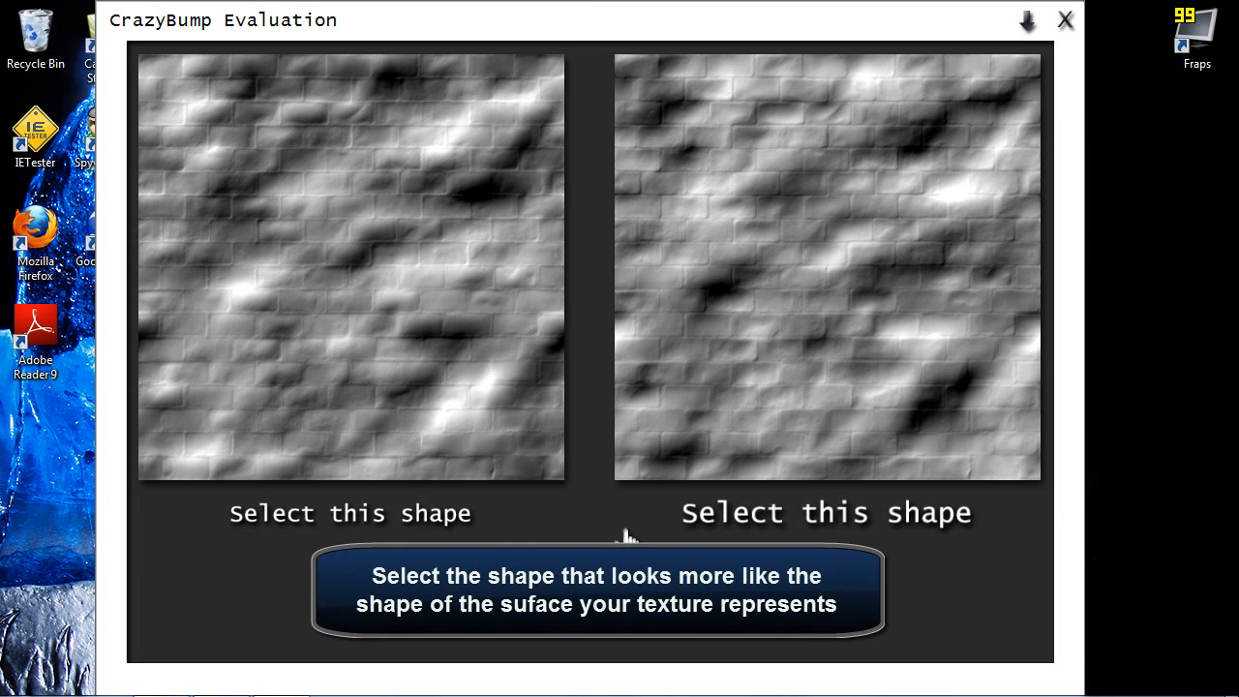
click(780, 528)
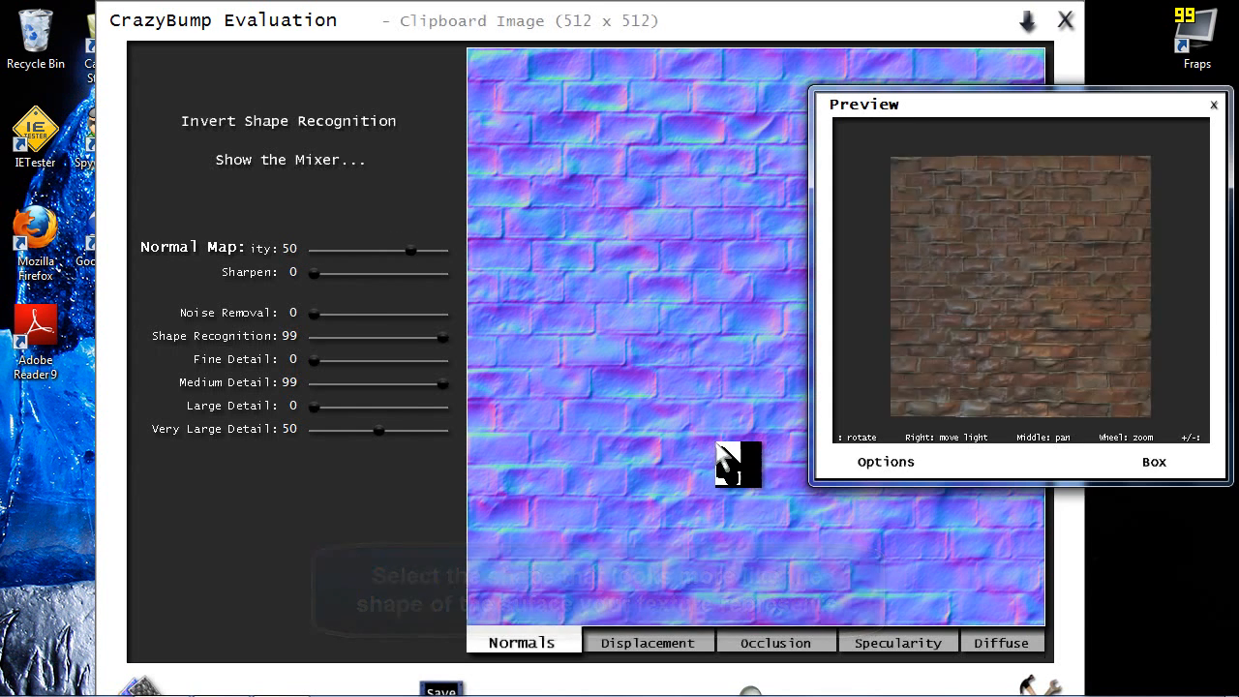
Try a normal map intensity of 99 and examine the brick surface from different angles in the 3D preview
drag(940, 284, 1018, 322)
drag(1015, 116, 936, 119)
mouse_move(935, 242)
mouse_down()
mouse_move(893, 262)
mouse_move(892, 244)
mouse_move(962, 262)
mouse_move(918, 299)
mouse_move(829, 299)
mouse_move(911, 310)
mouse_move(996, 290)
mouse_move(880, 277)
mouse_move(852, 292)
mouse_move(884, 326)
mouse_move(940, 248)
mouse_up()
scroll(996, 291, up, 3)
scroll(915, 304, down, 3)
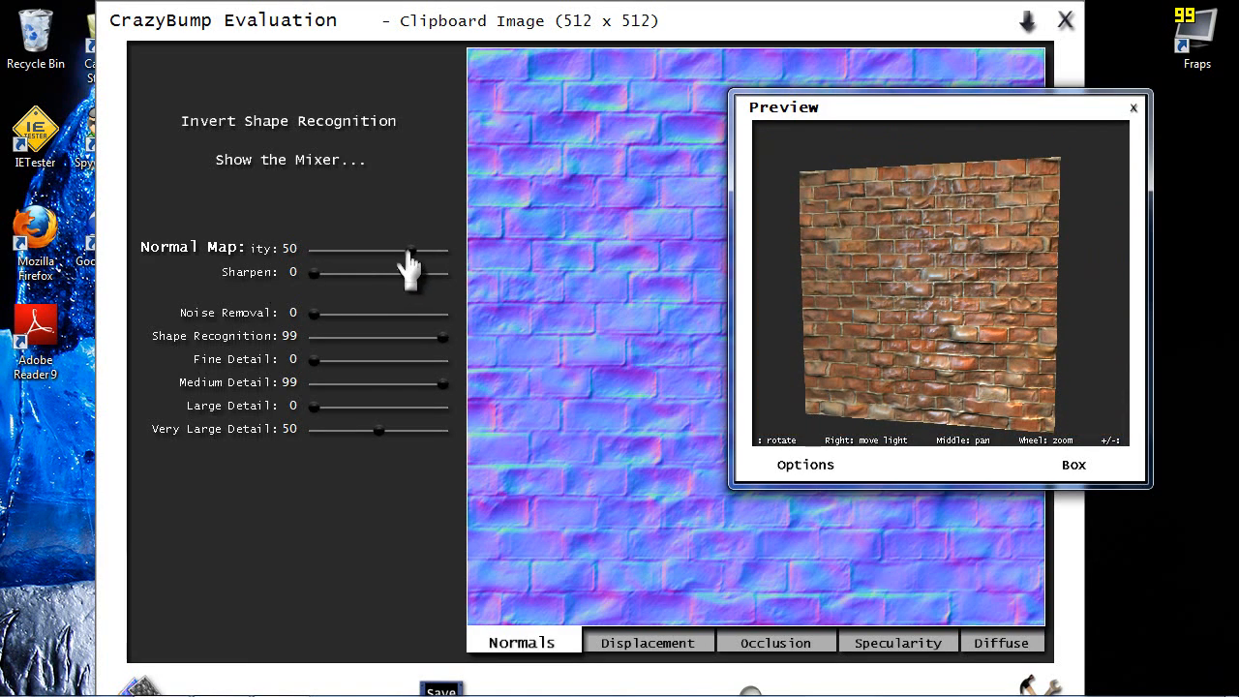
mouse_move(414, 259)
mouse_down()
mouse_move(388, 263)
mouse_move(465, 263)
mouse_up()
drag(840, 278, 923, 286)
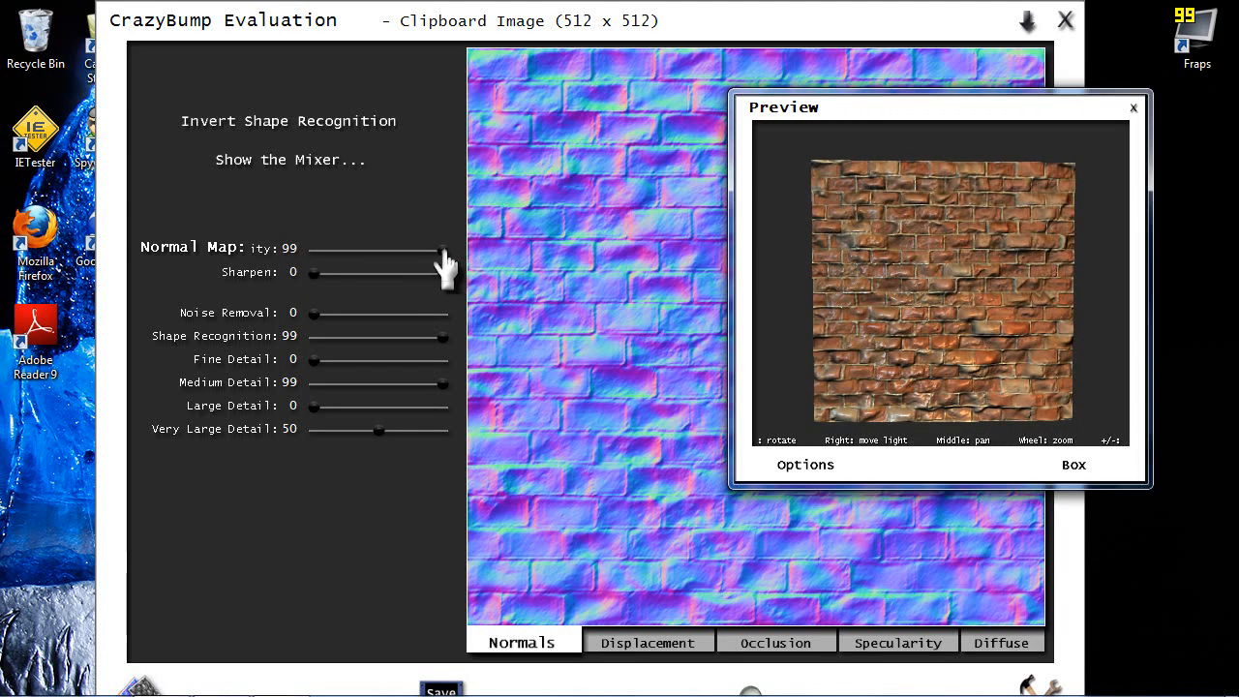
Set the normal map intensity to 36 and check the brick relief up close in the 3D preview
mouse_move(442, 257)
mouse_down()
mouse_move(338, 261)
mouse_move(426, 261)
mouse_move(402, 261)
mouse_up()
drag(1026, 222, 951, 287)
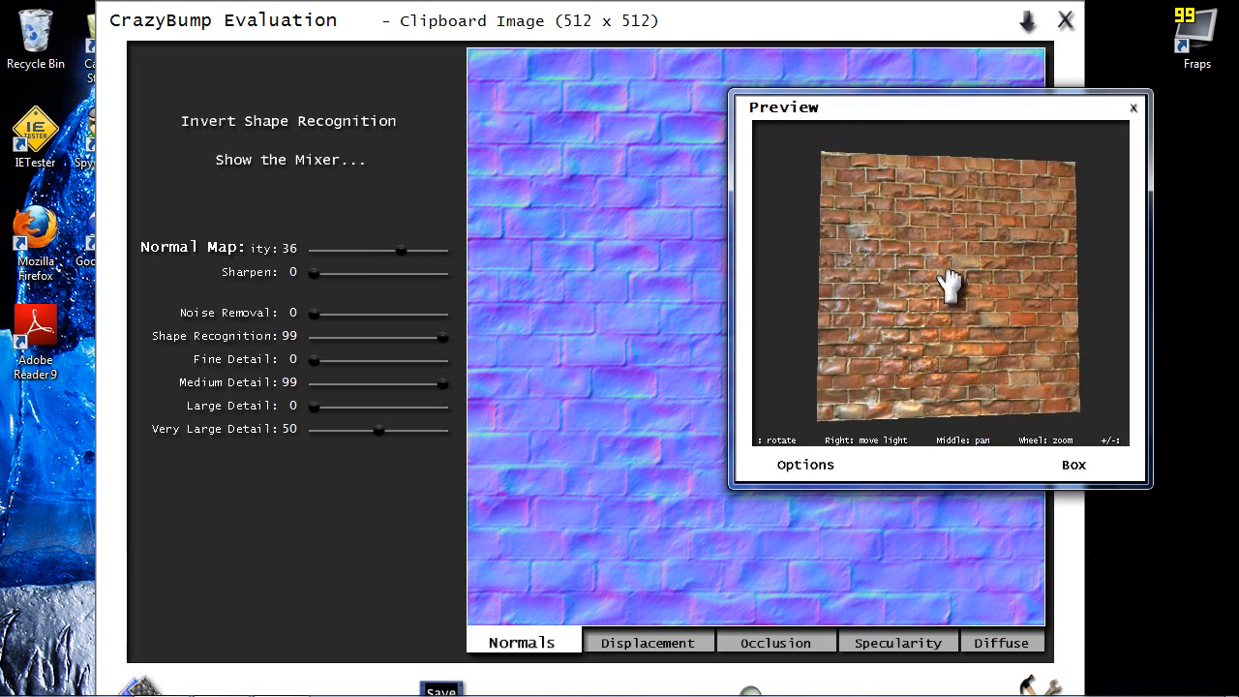
scroll(951, 282, up, 5)
drag(838, 305, 916, 467)
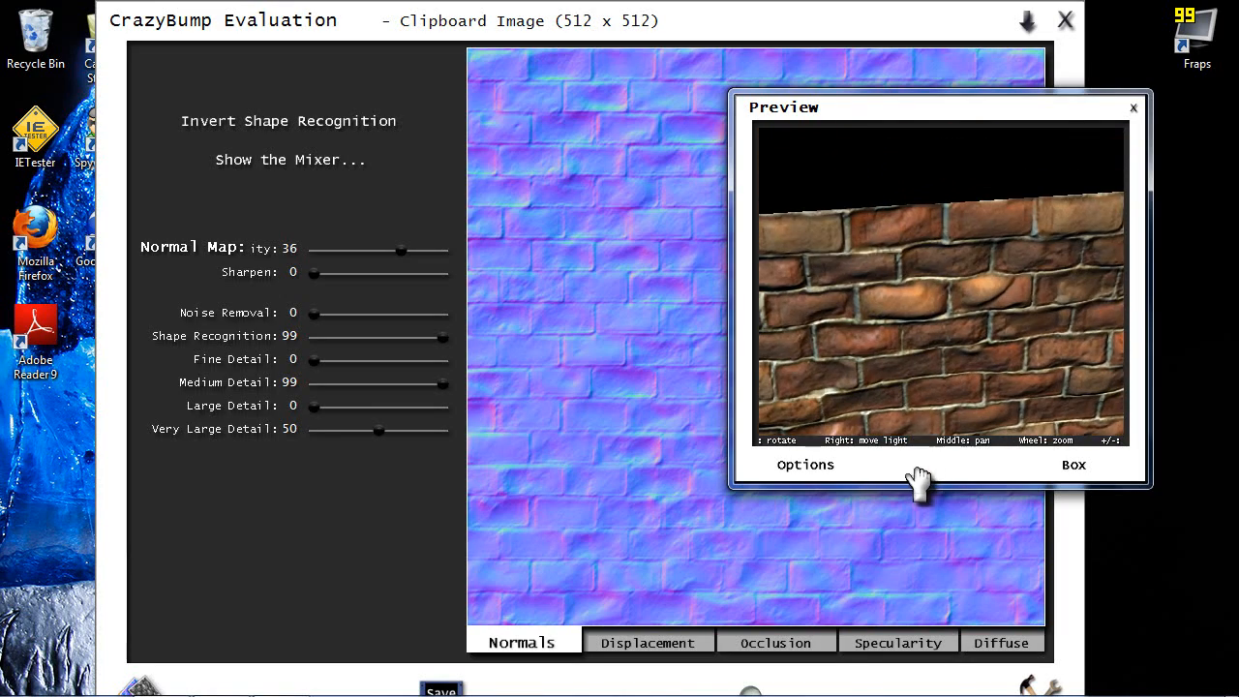
drag(912, 404, 893, 296)
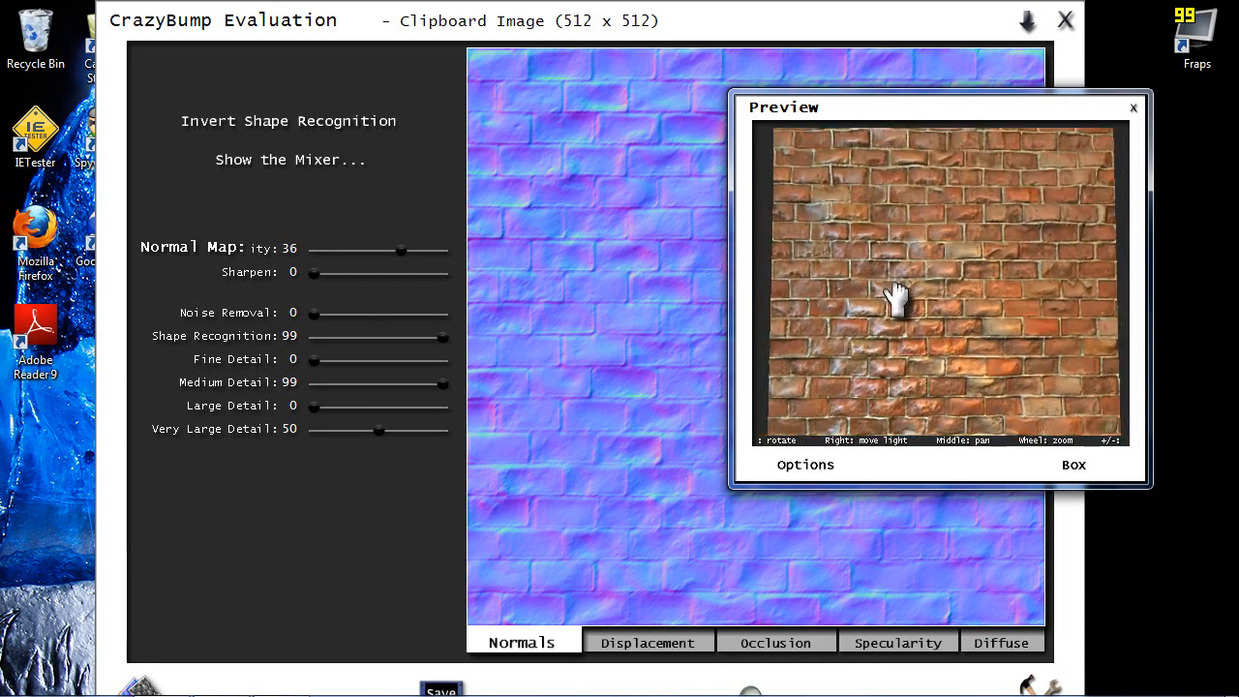
Set Large Detail, Very Large Detail and Fine Detail of the normal map to 99
drag(304, 412, 492, 426)
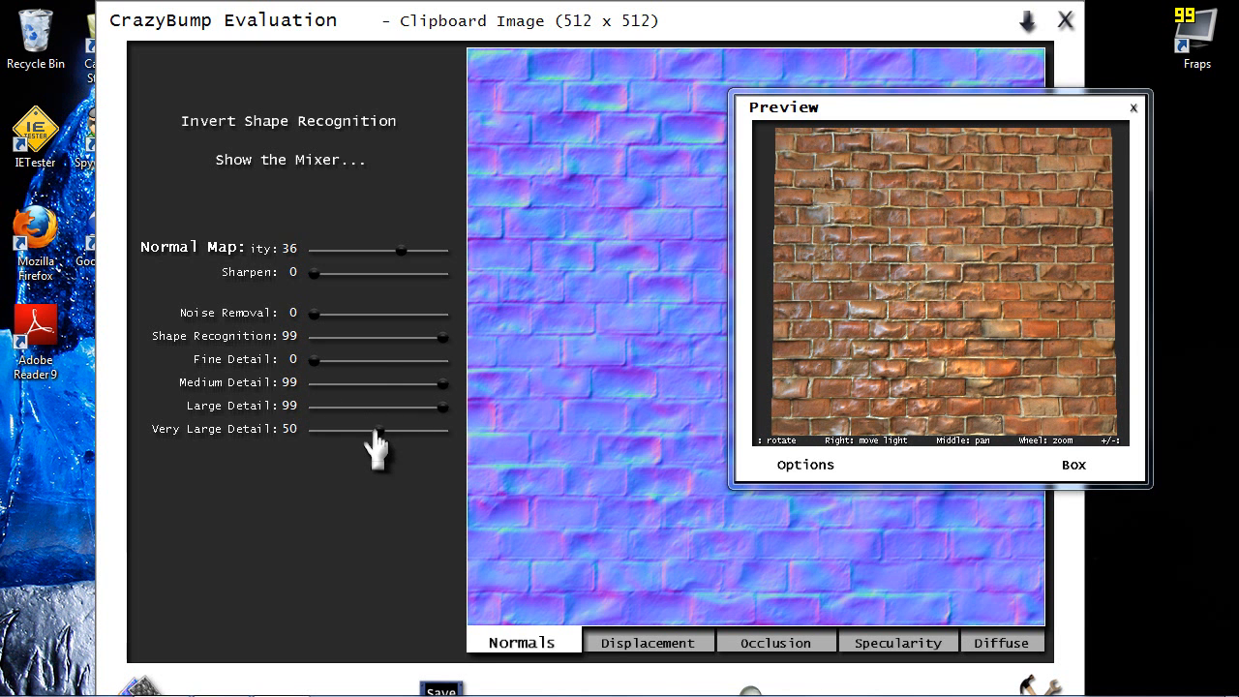
drag(378, 429, 457, 438)
drag(1016, 314, 944, 295)
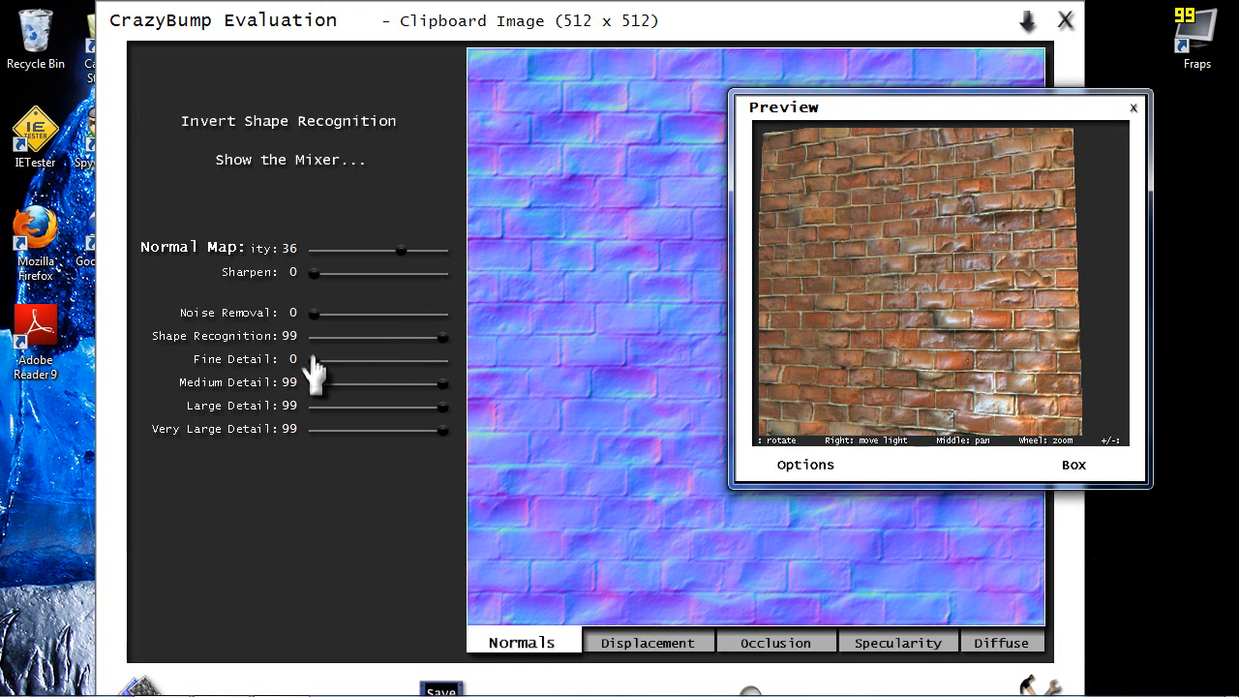
drag(313, 366, 665, 363)
drag(918, 324, 707, 381)
Set Shape Recognition to 44 and check the brick wall in the 3D preview
drag(443, 339, 371, 338)
drag(866, 312, 930, 326)
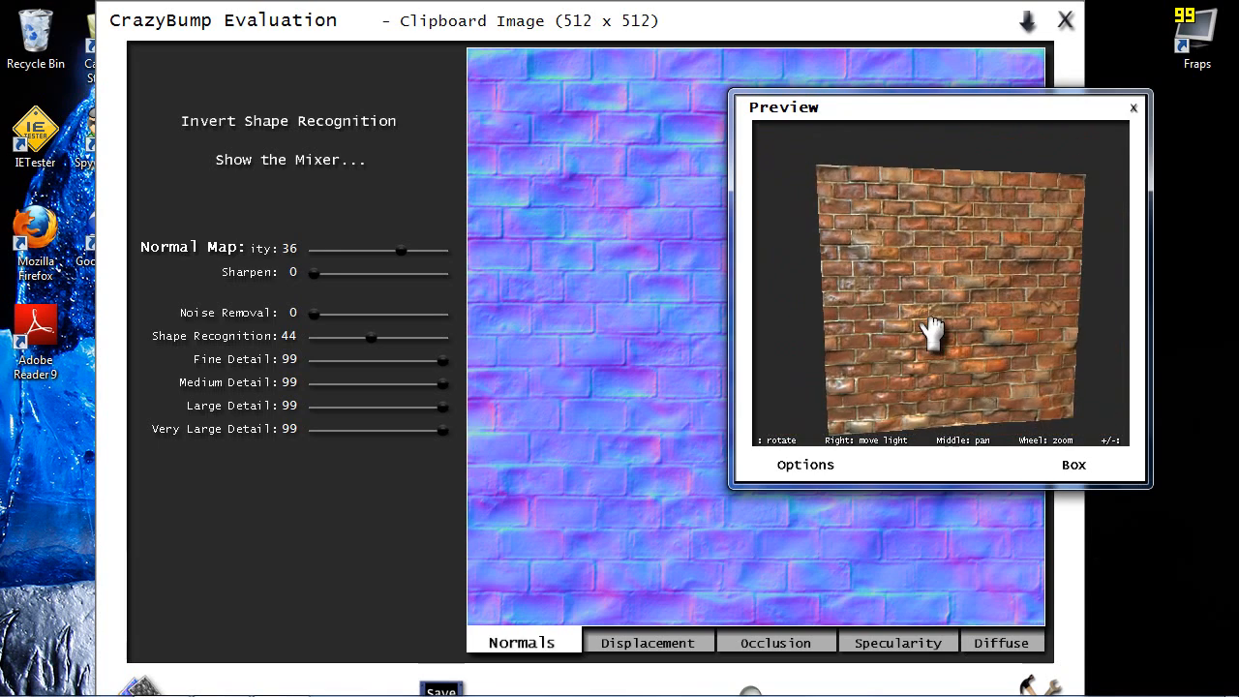
scroll(930, 326, up, 2)
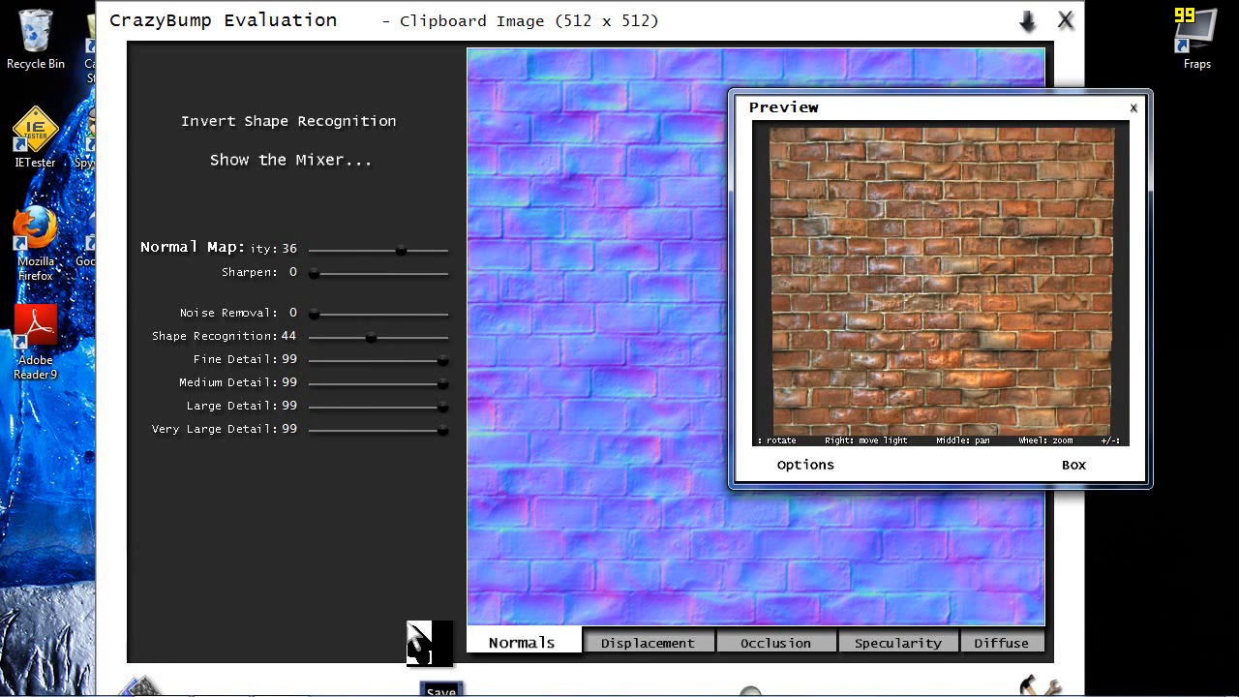
Copy the normals to the clipboard, switch to Photoshop and paste them over the brick_new.vtf texture
click(427, 687)
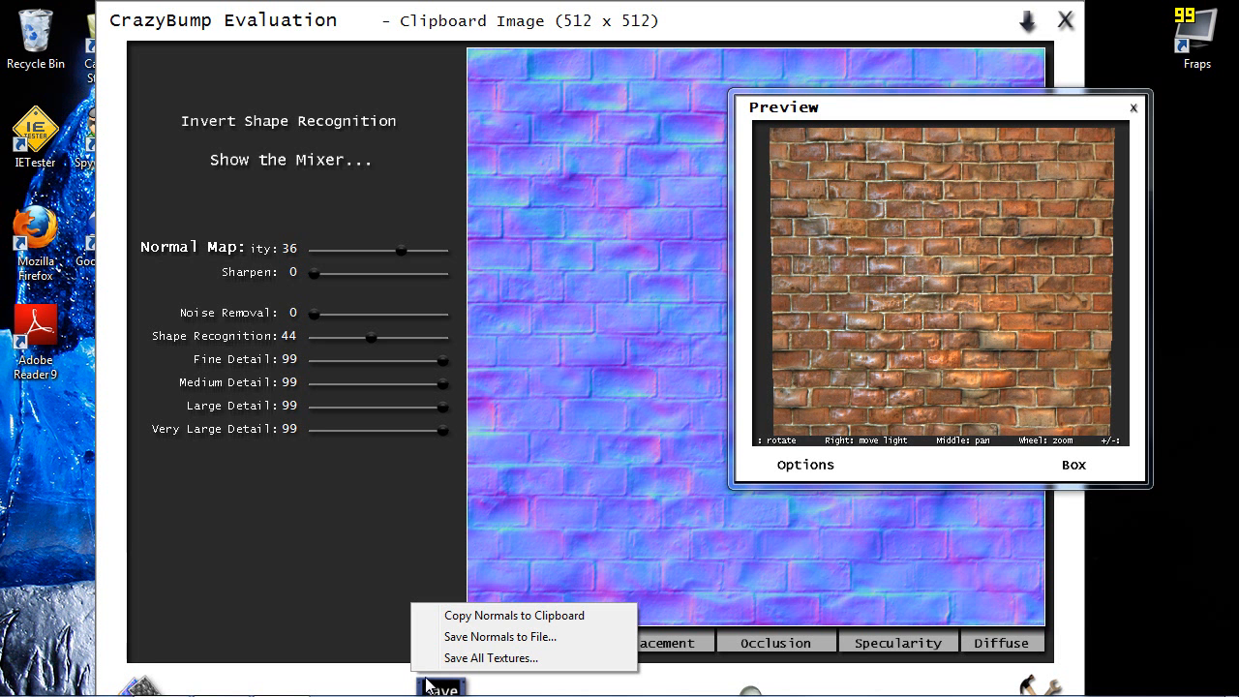
click(437, 620)
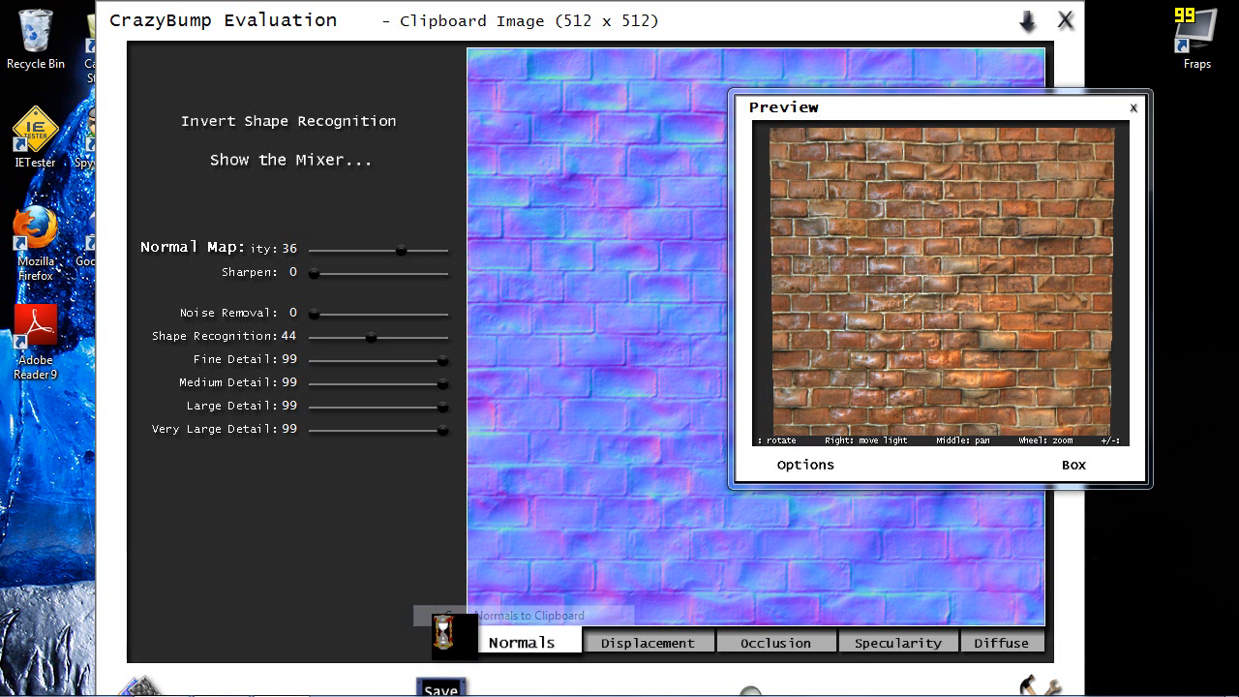
mouse_move(269, 689)
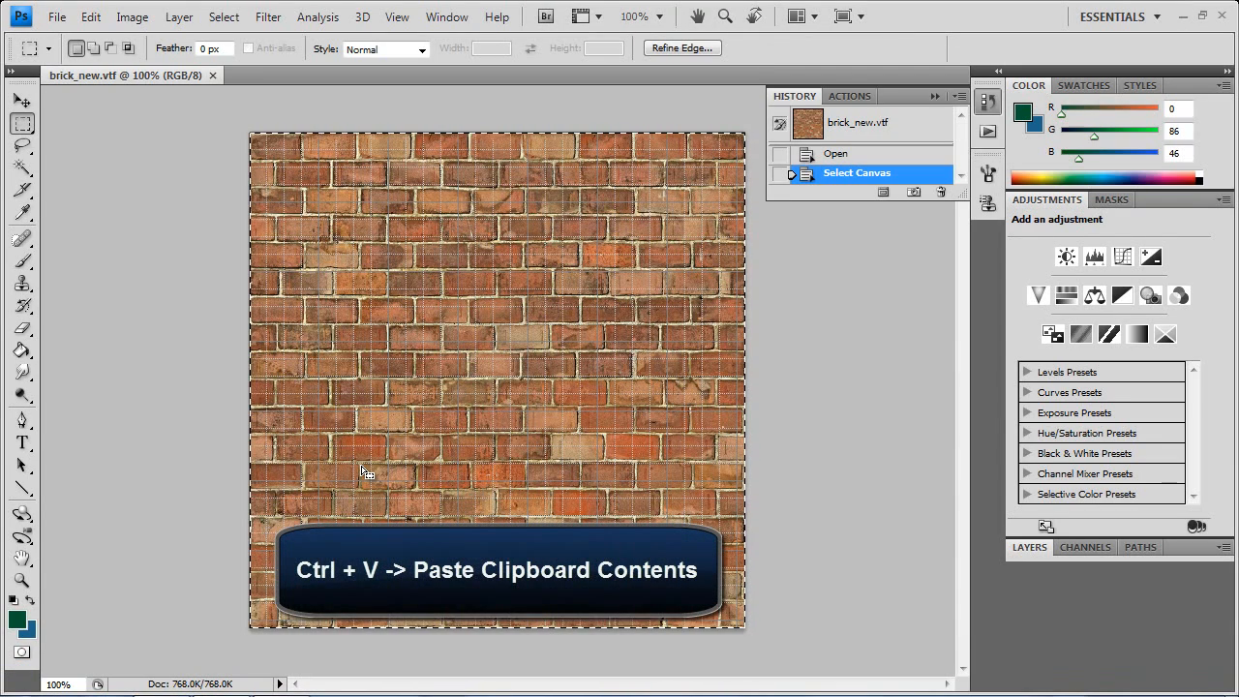
key(ctrl+v)
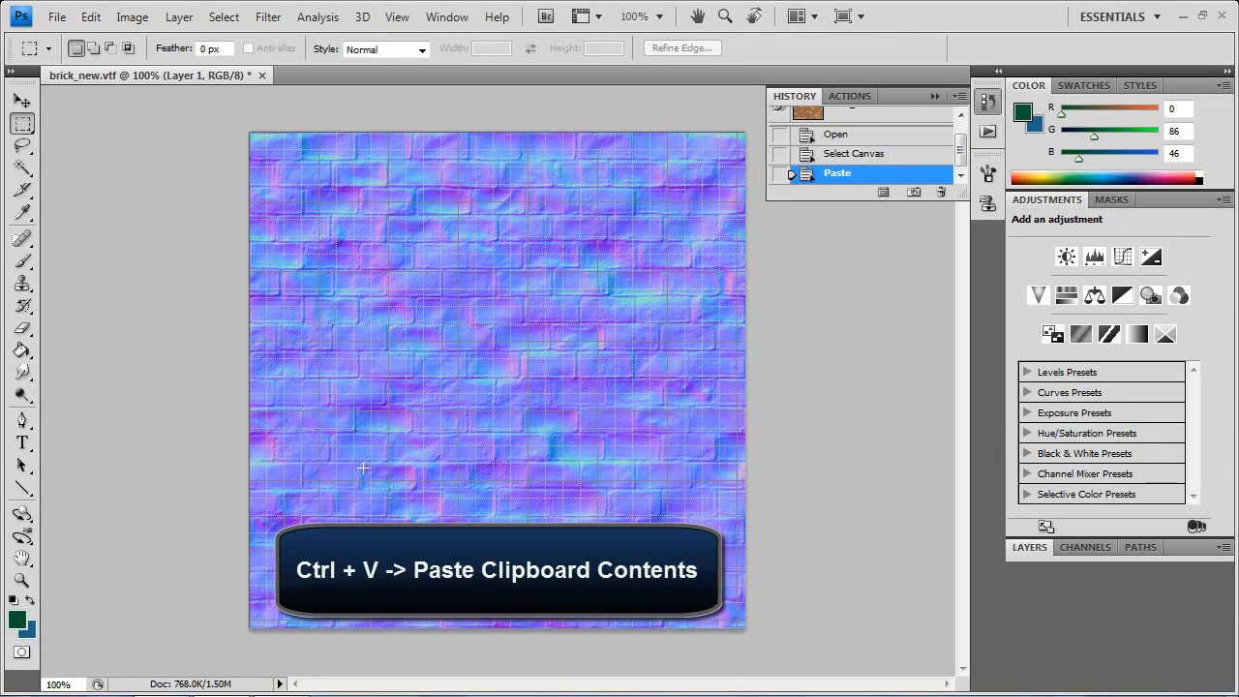
Save the pasted normal map in the newtextures folder as brick_new_bump in VTF format
click(57, 17)
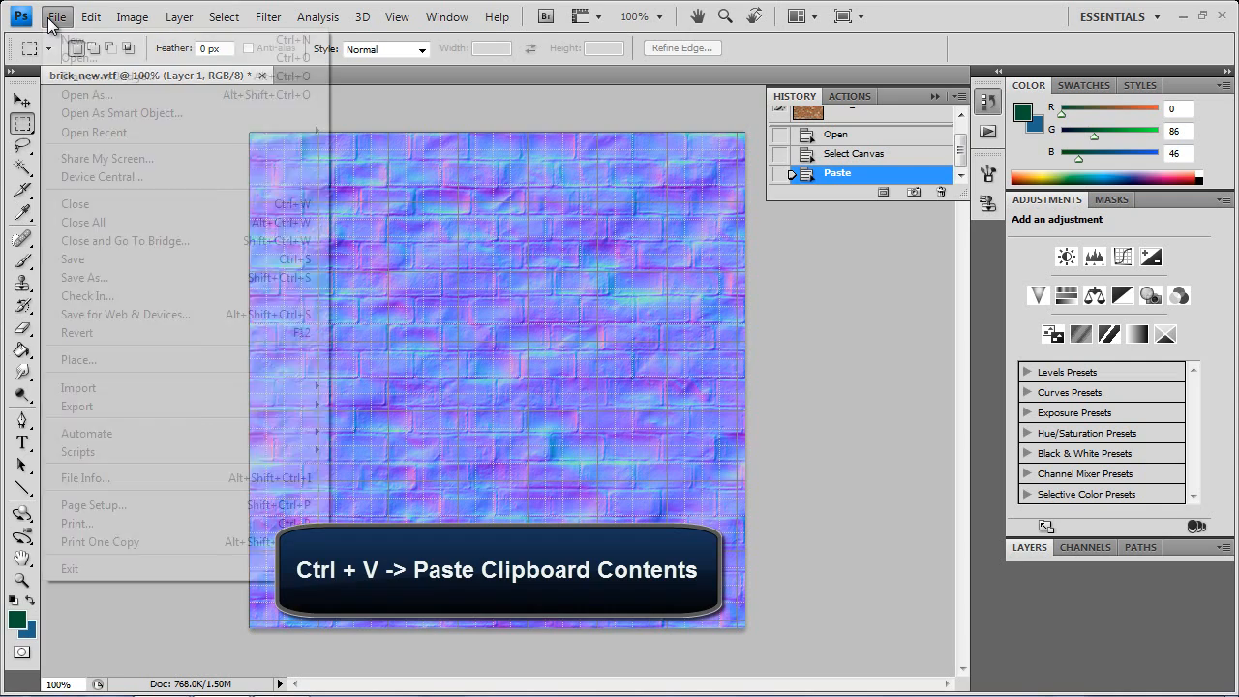
click(85, 277)
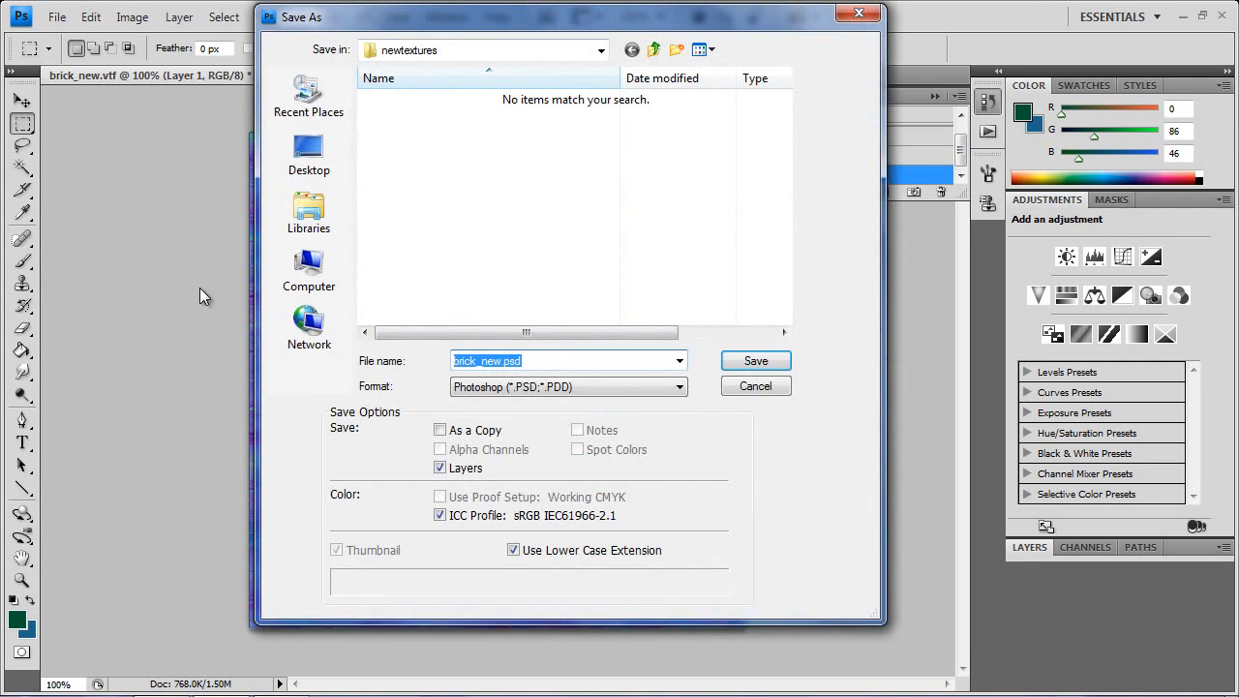
click(479, 387)
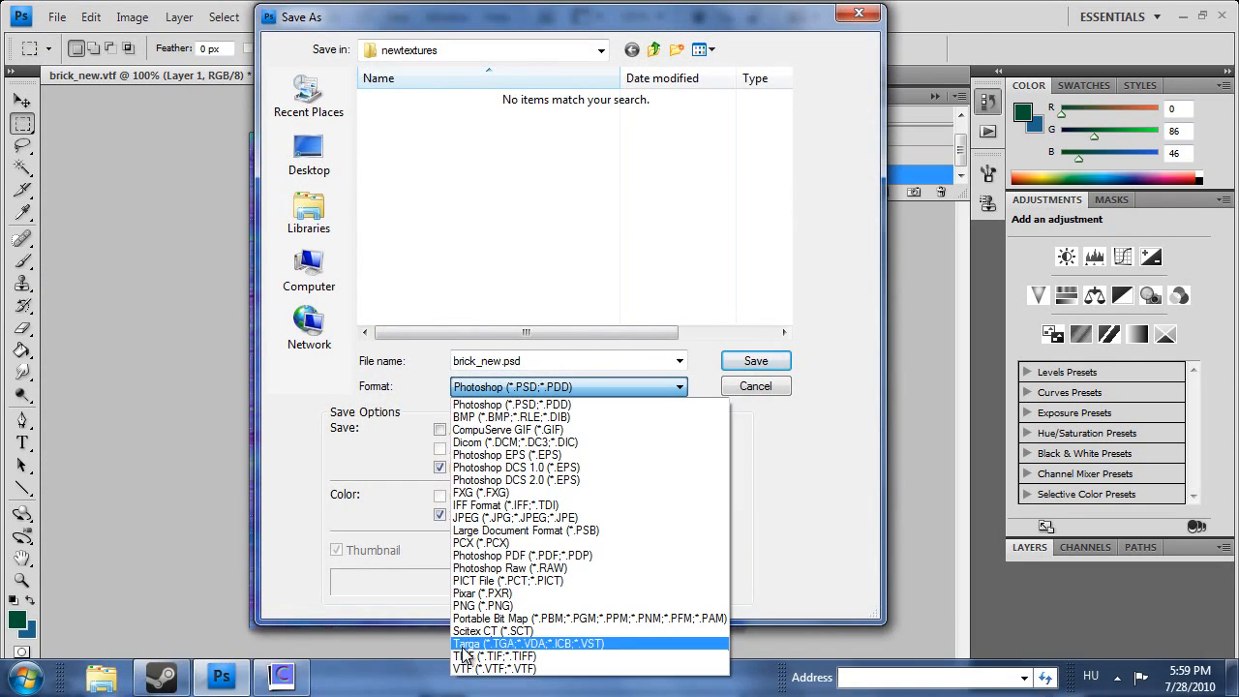
click(474, 668)
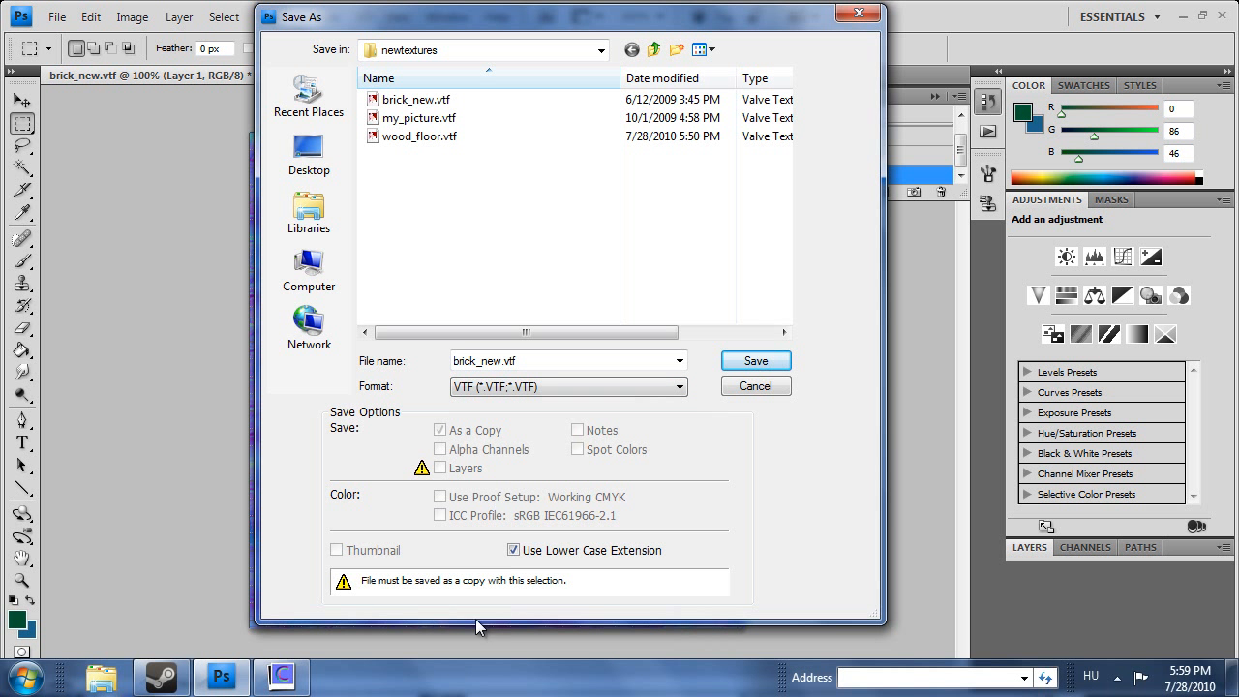
click(501, 361)
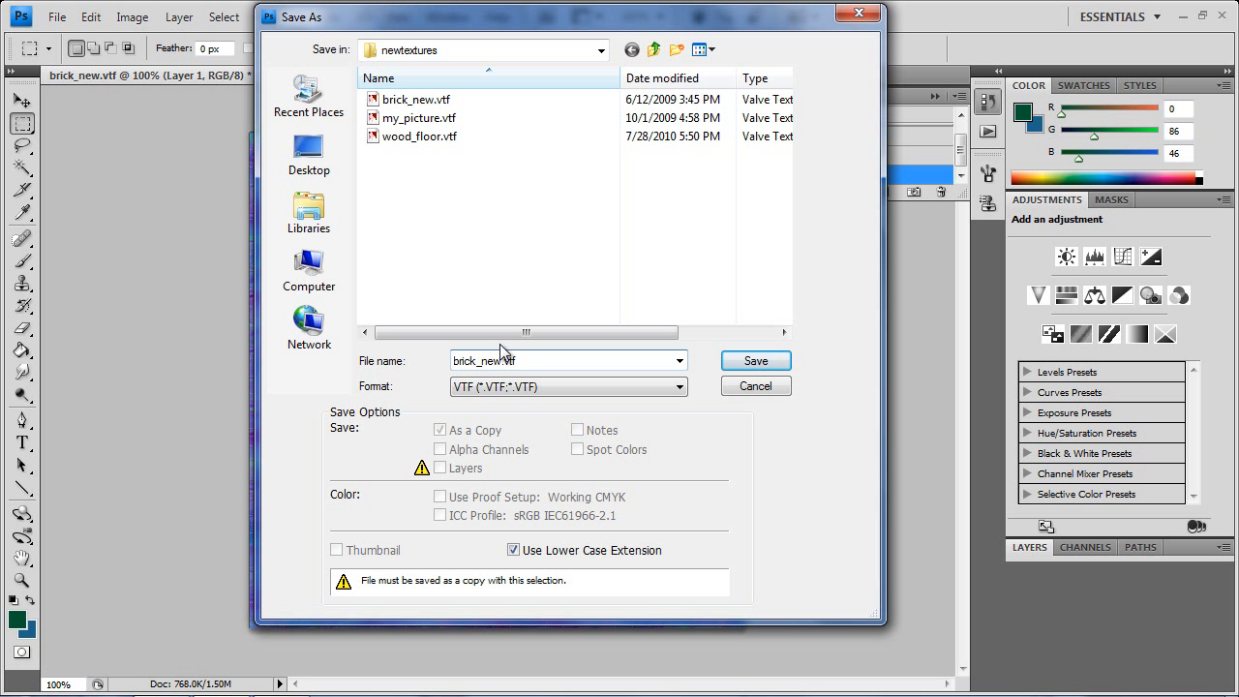
text(_bump)
click(747, 364)
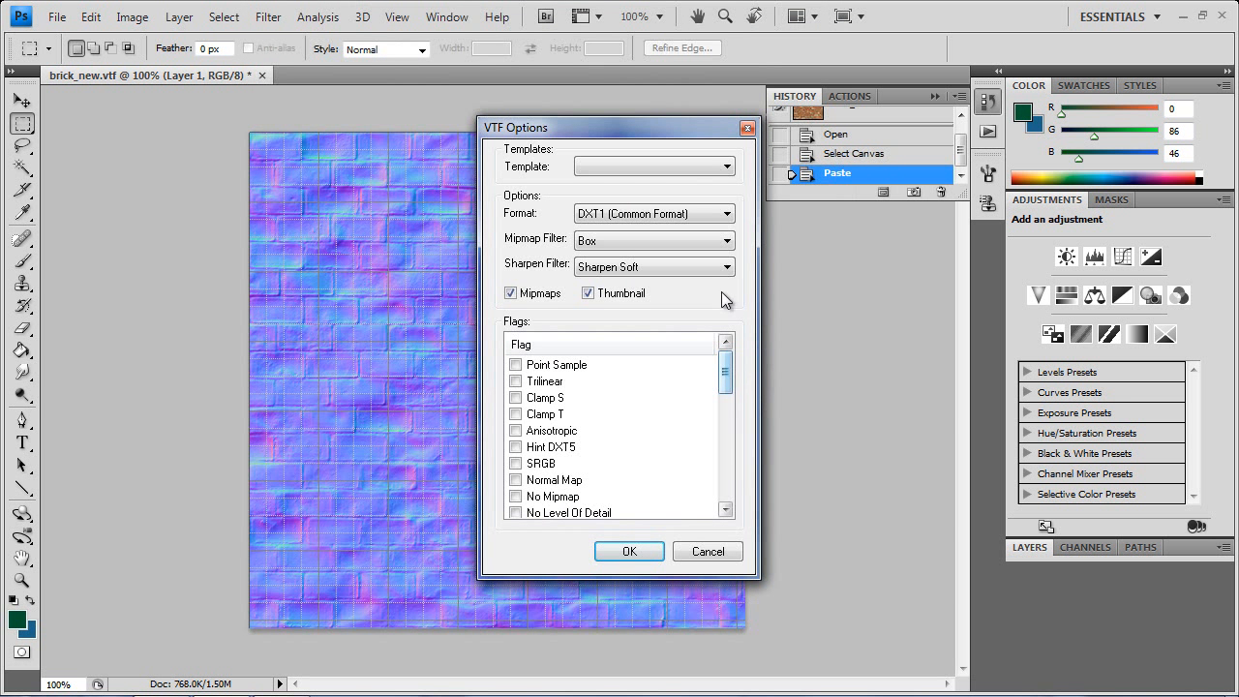
Apply the Normal Map template in the VTF options and confirm the export
click(720, 167)
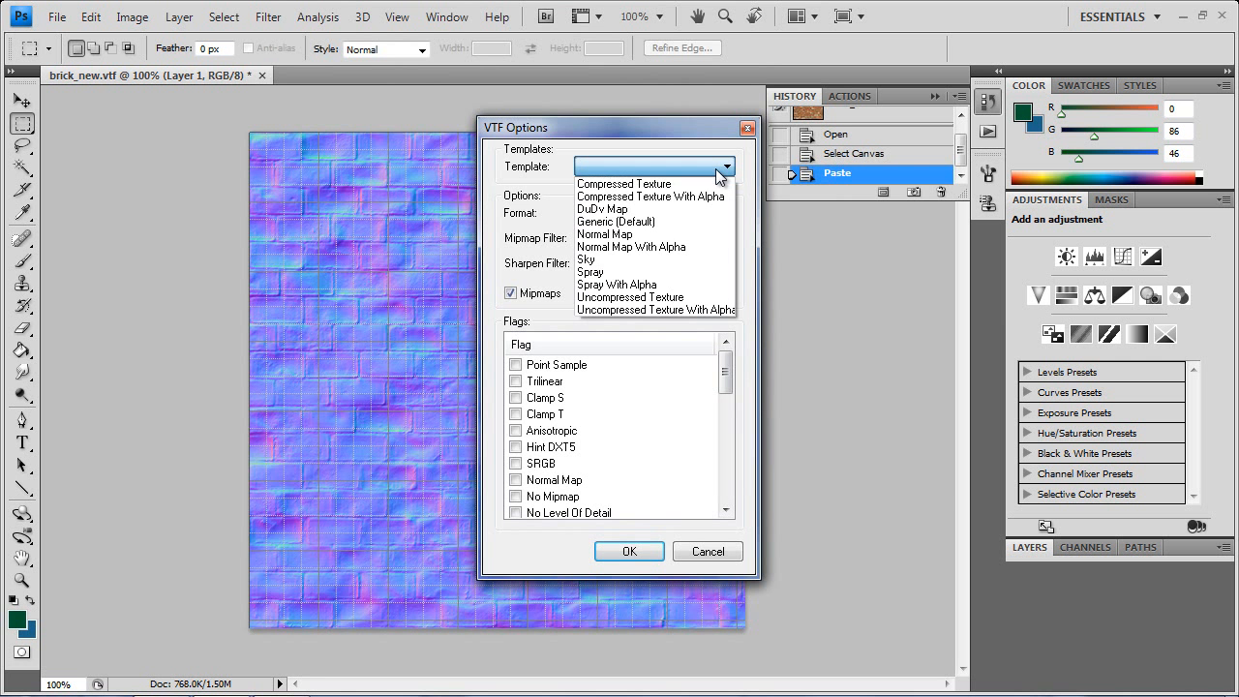
click(703, 233)
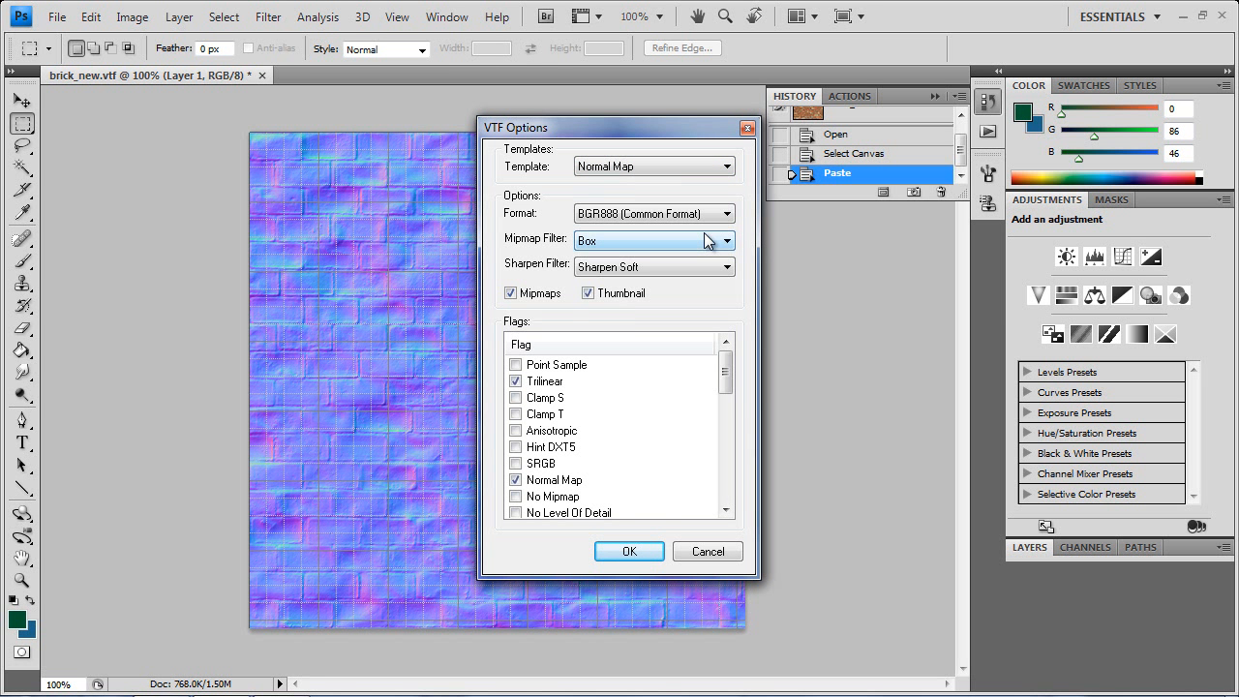
click(627, 551)
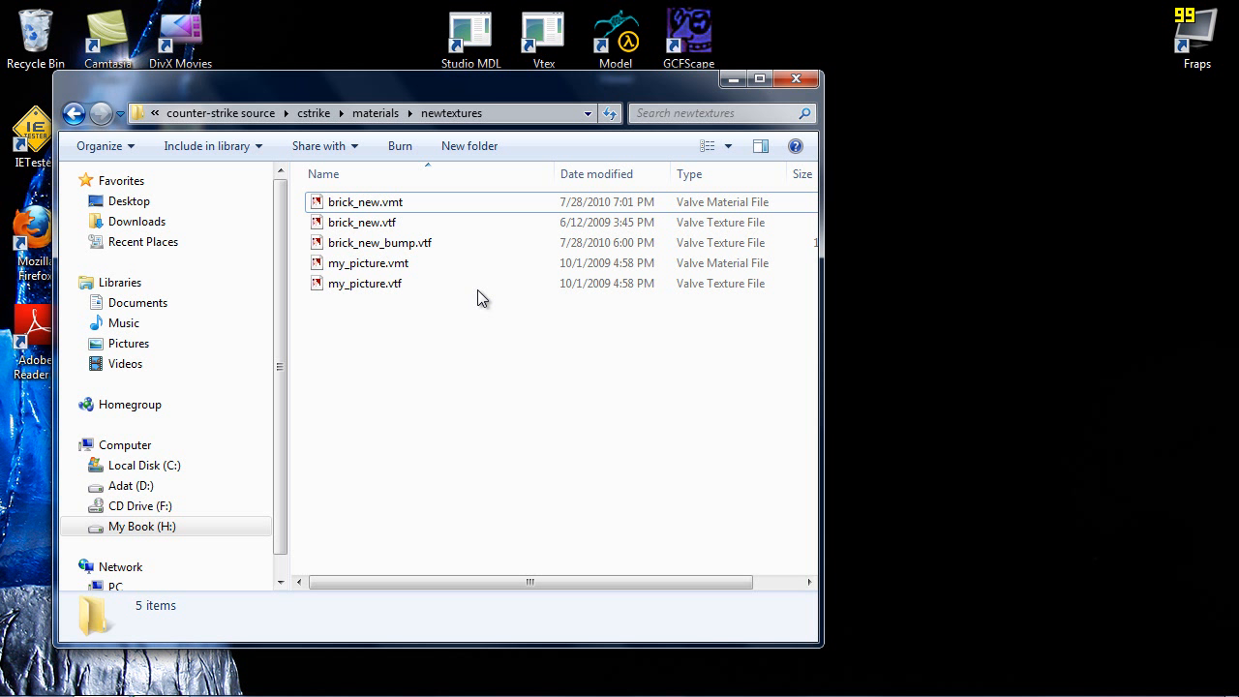
Open the material file brick_new.vmt from the newtextures folder in VTFEdit and reposition its window
click(417, 225)
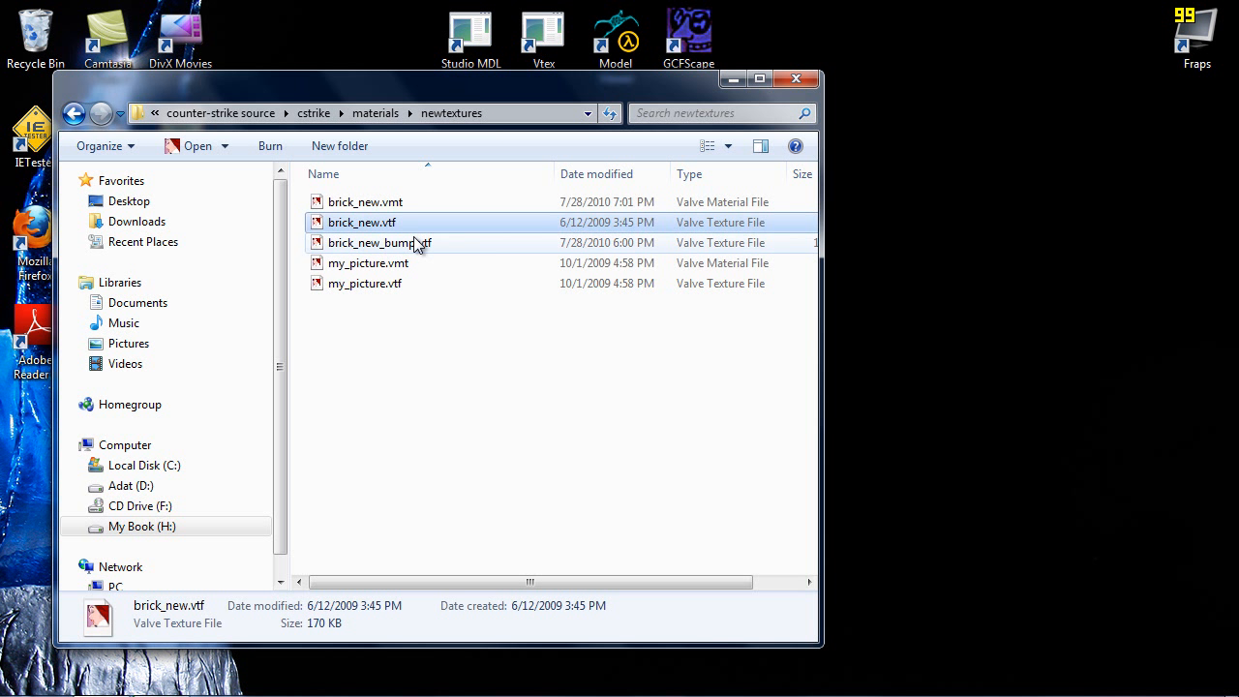
click(483, 244)
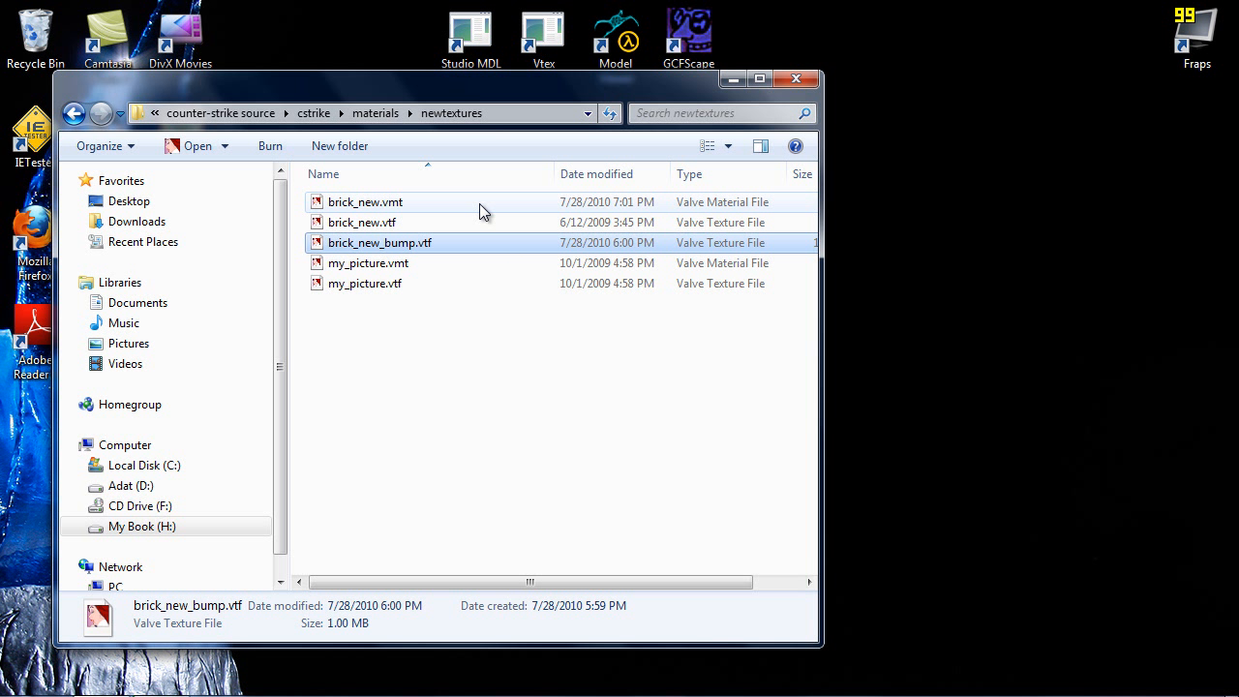
click(479, 204)
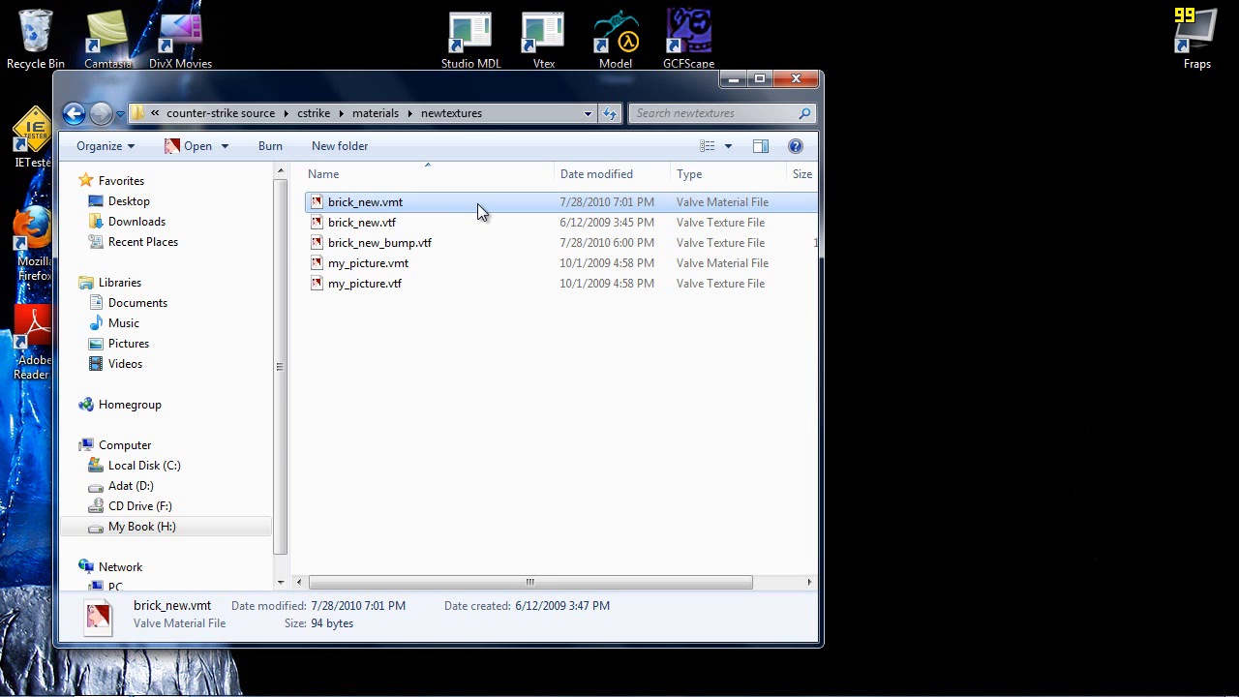
double_click(477, 203)
drag(474, 226, 902, 87)
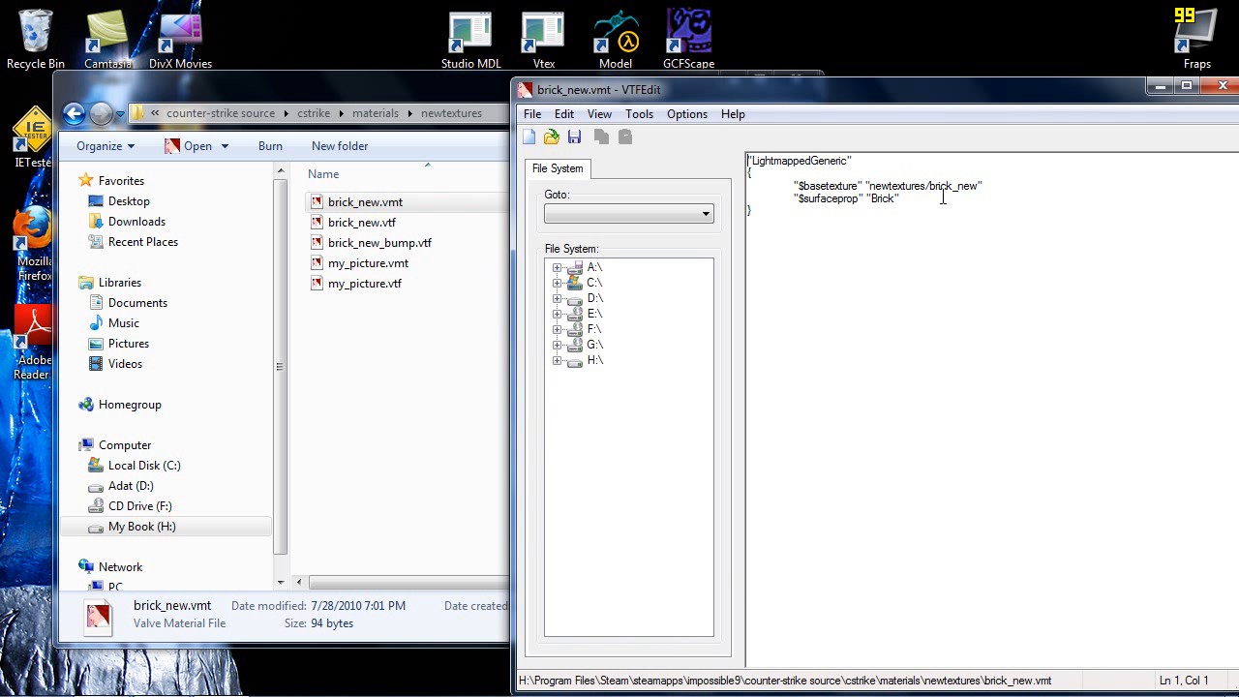
Add the line "$bumpmap" "newtextures/brick_new_bump" below the $surfaceprop entry, save the material and close VTFEdit
key(Return)
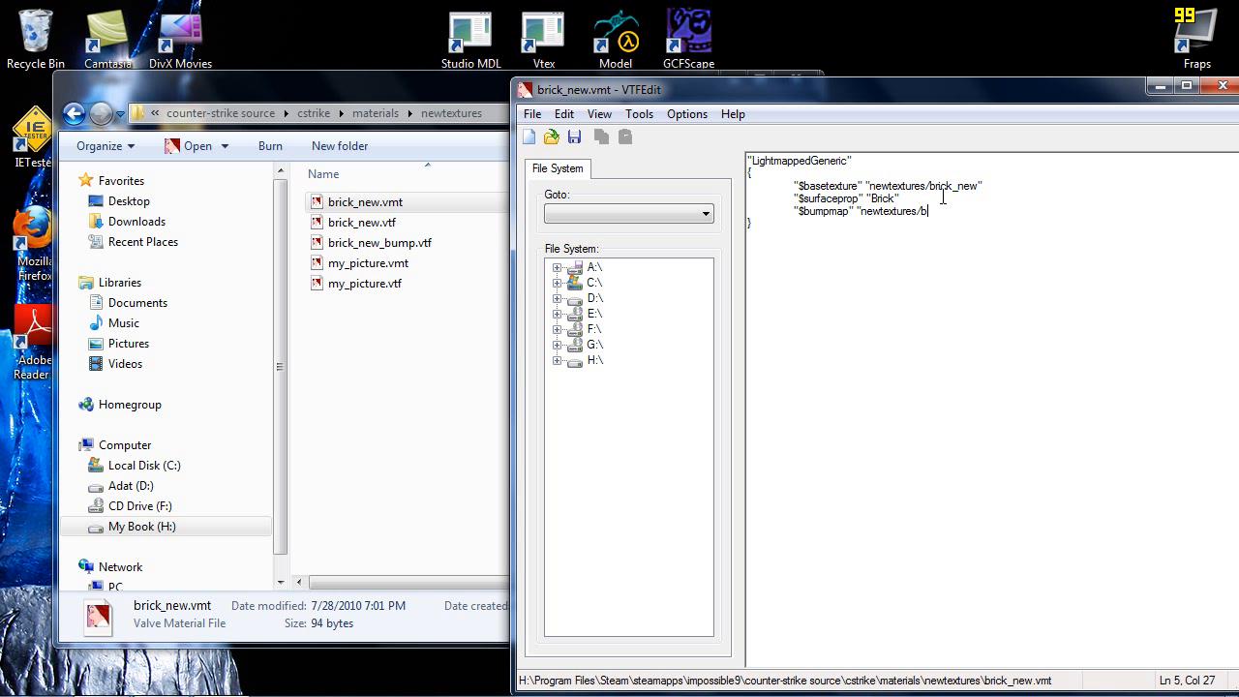
text(rick_new_bump)
click(573, 136)
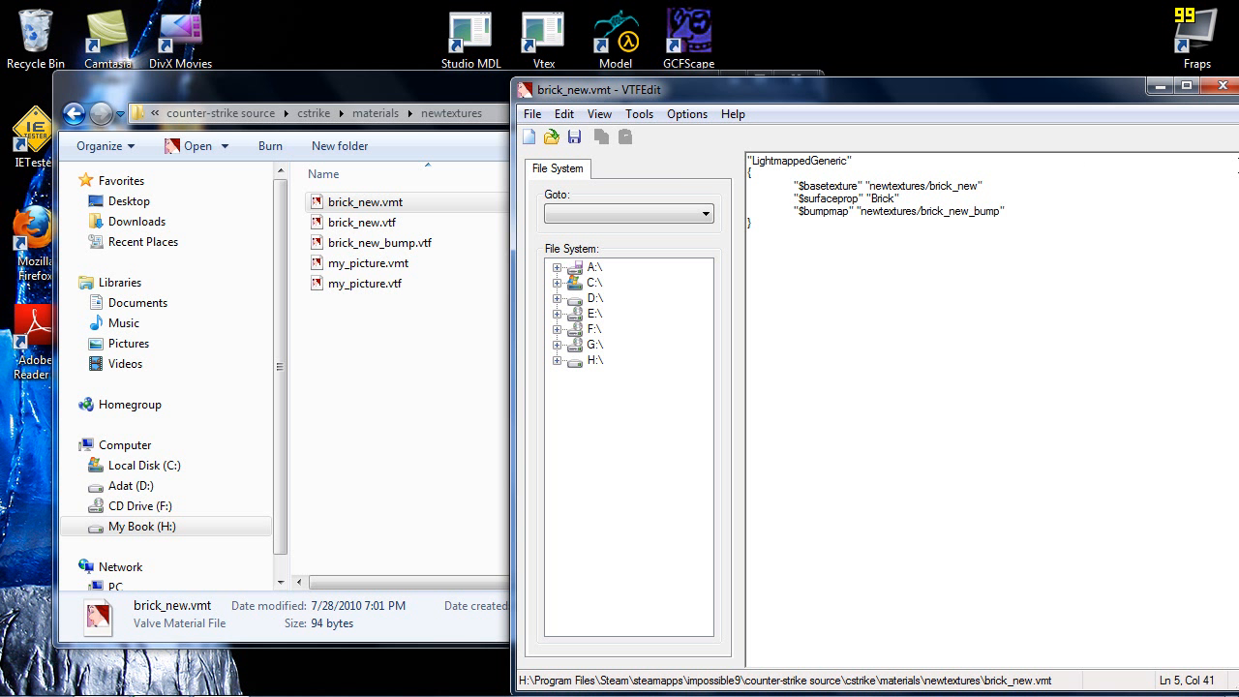
click(1219, 87)
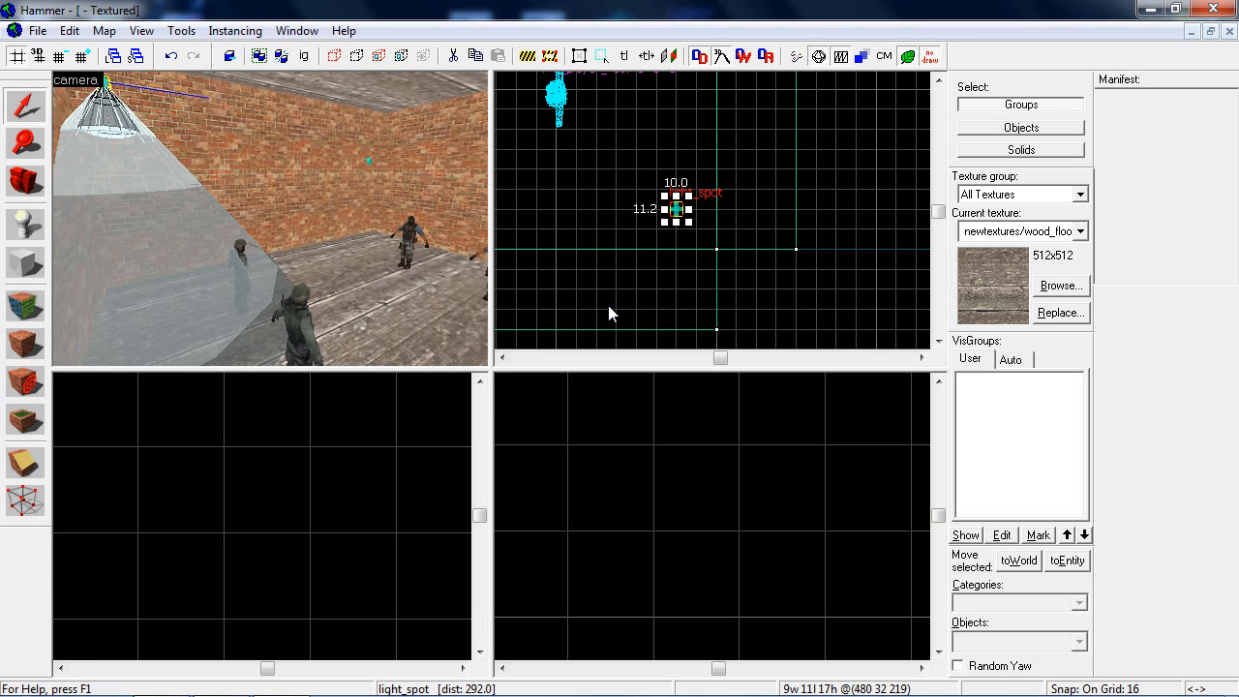
Deselect the light_spot entity and save the map as brick_new_test in the mapsrc folder
click(608, 304)
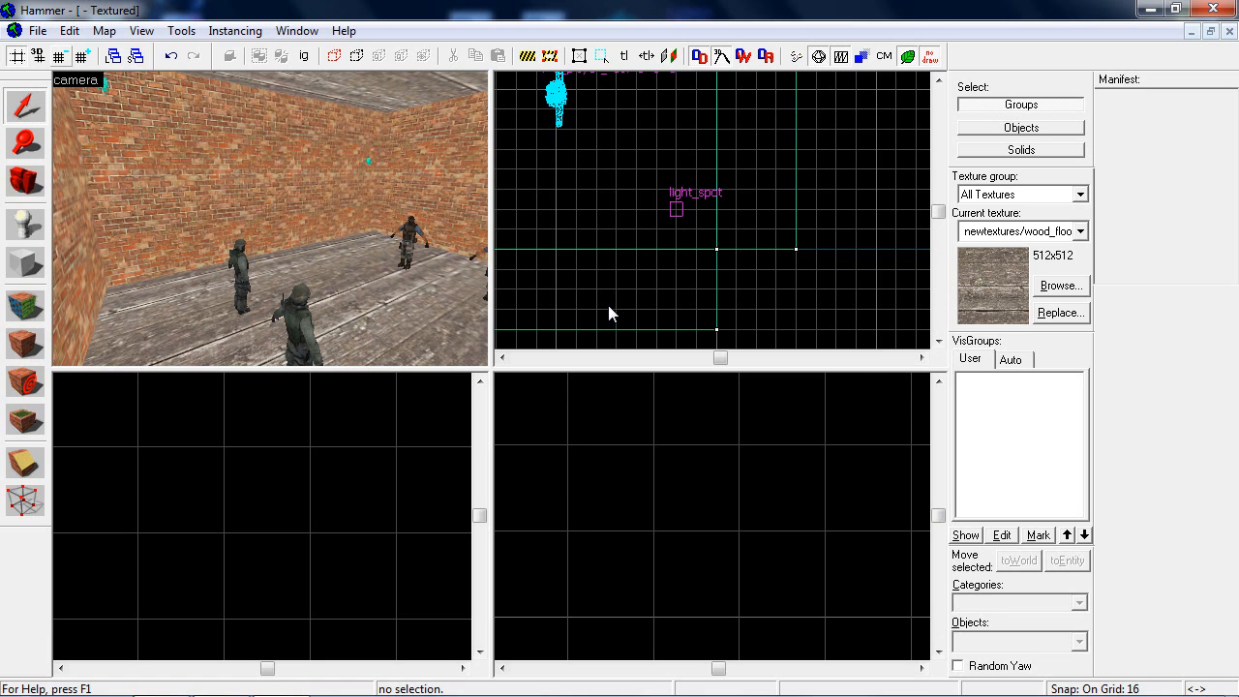
key(alt+f)
key(s)
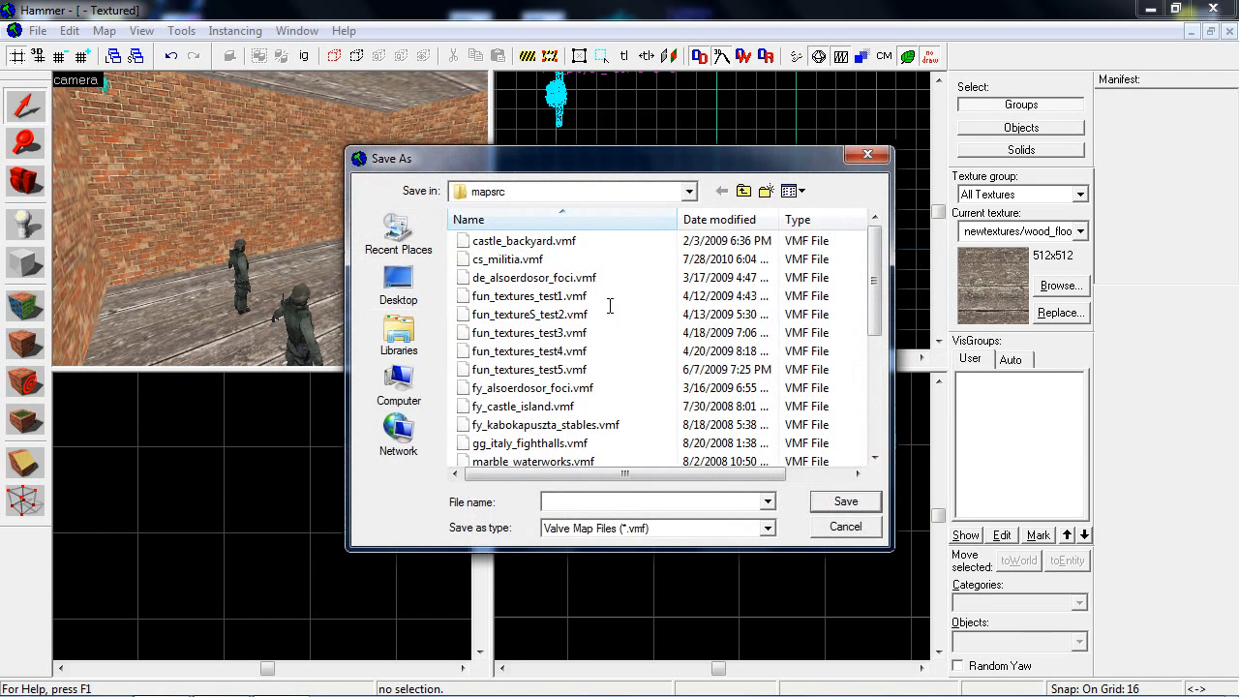
text(brick)
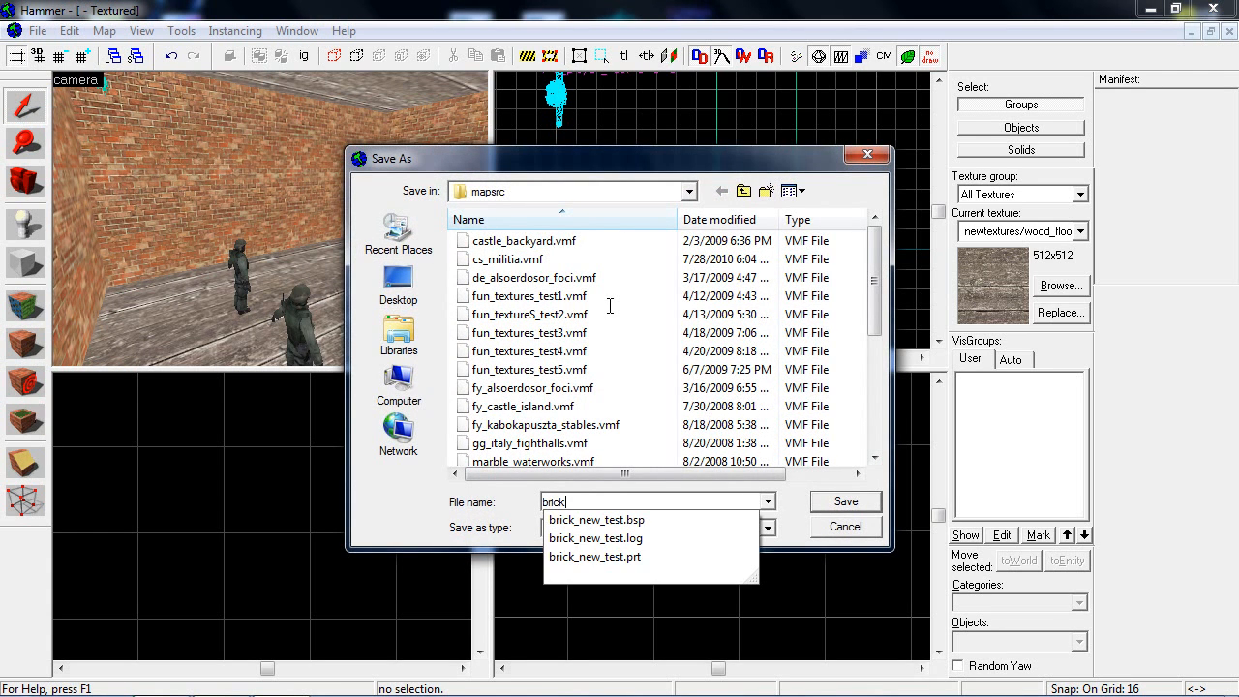
text(_n)
key(Down)
key(Return)
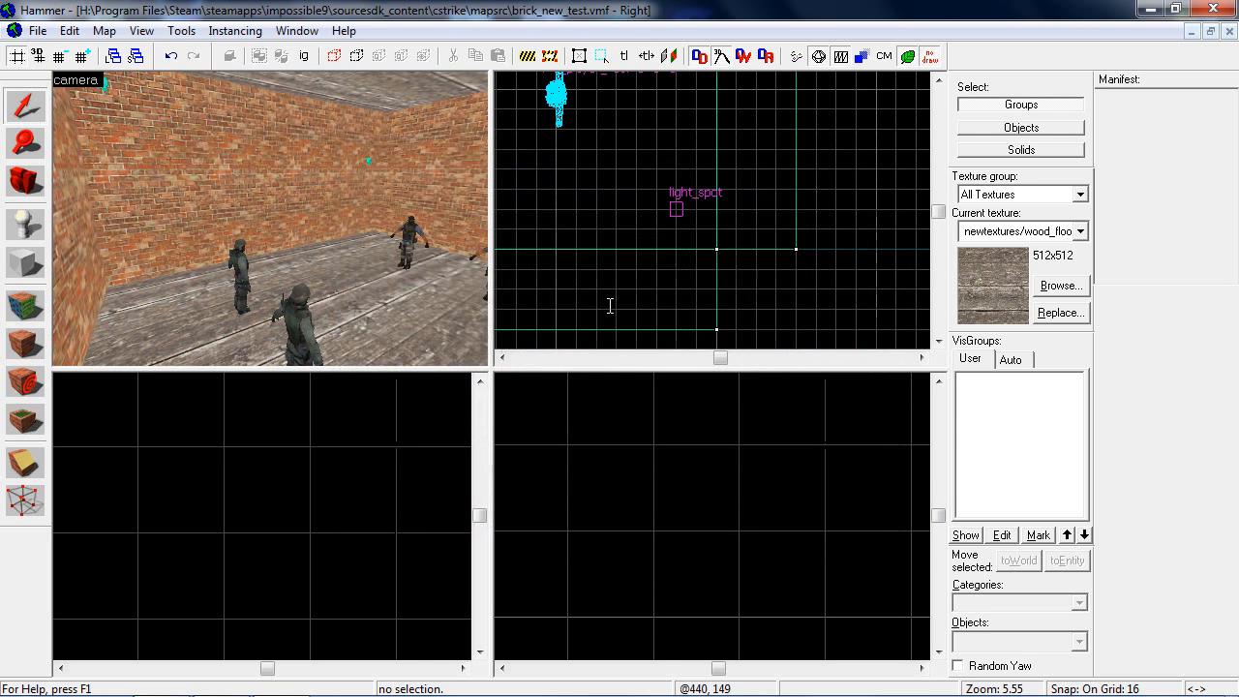
Run the brick_new_test map in Counter-Strike: Source and join the Counter-Terrorists with the SAS class
key(alt+f)
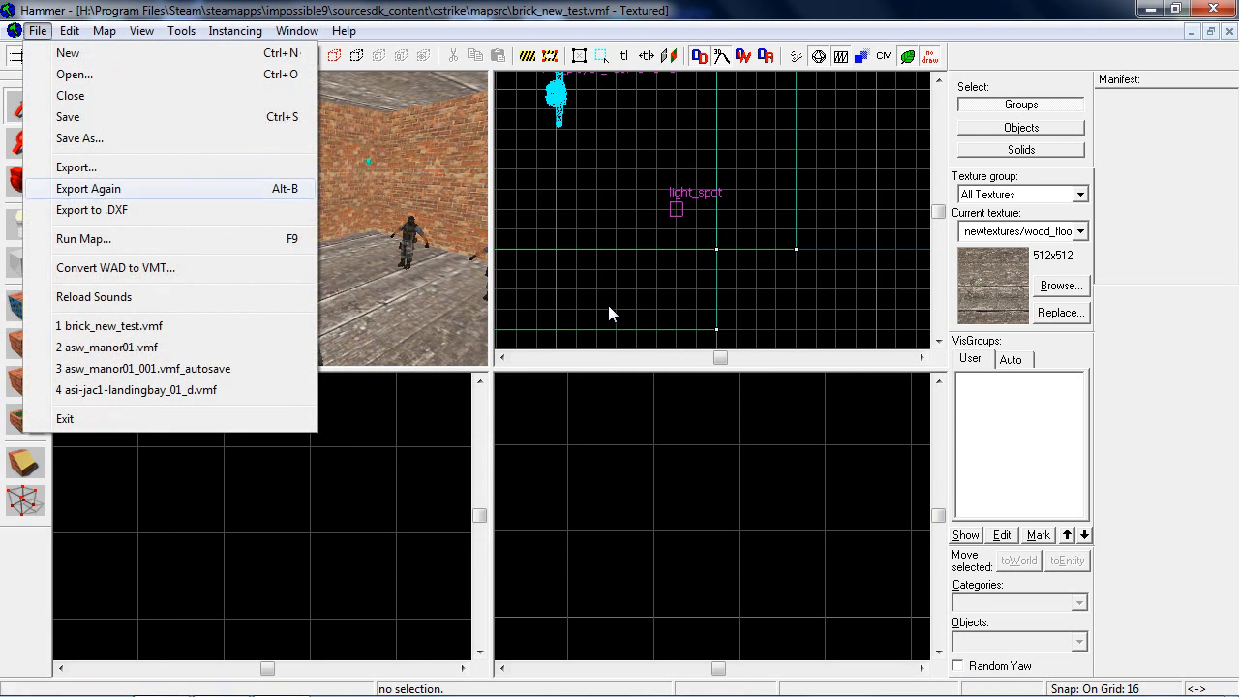
key(Return)
key(Return)
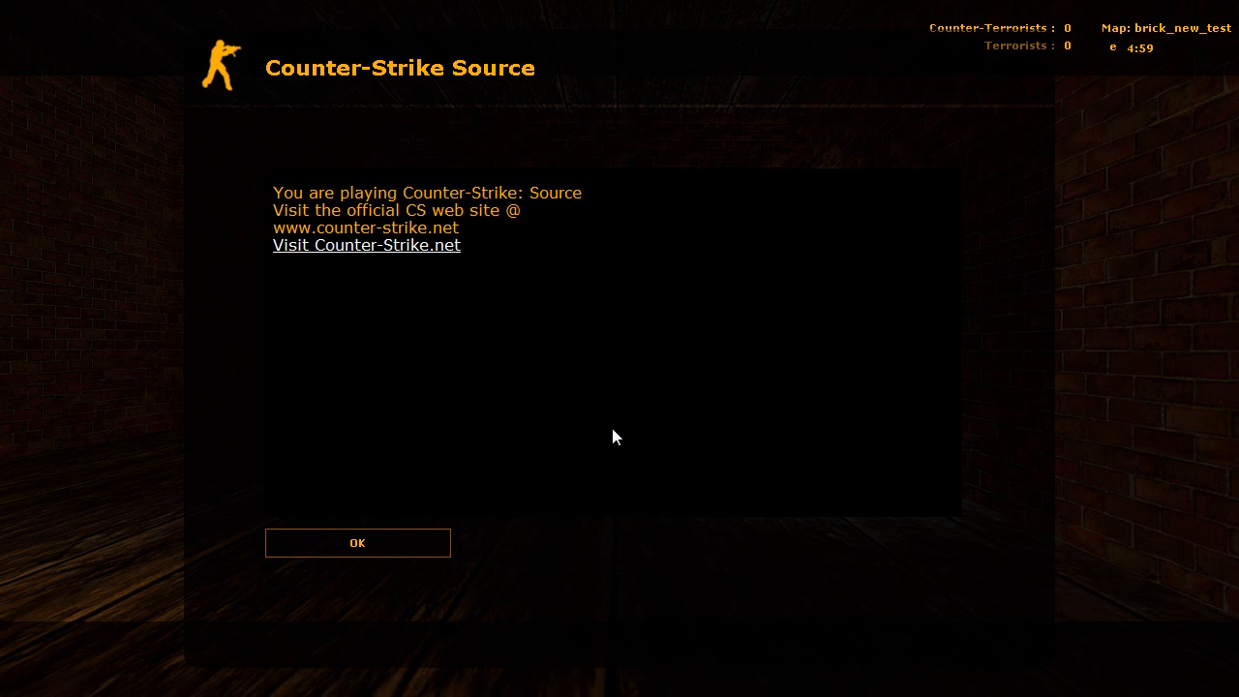
click(408, 542)
click(452, 239)
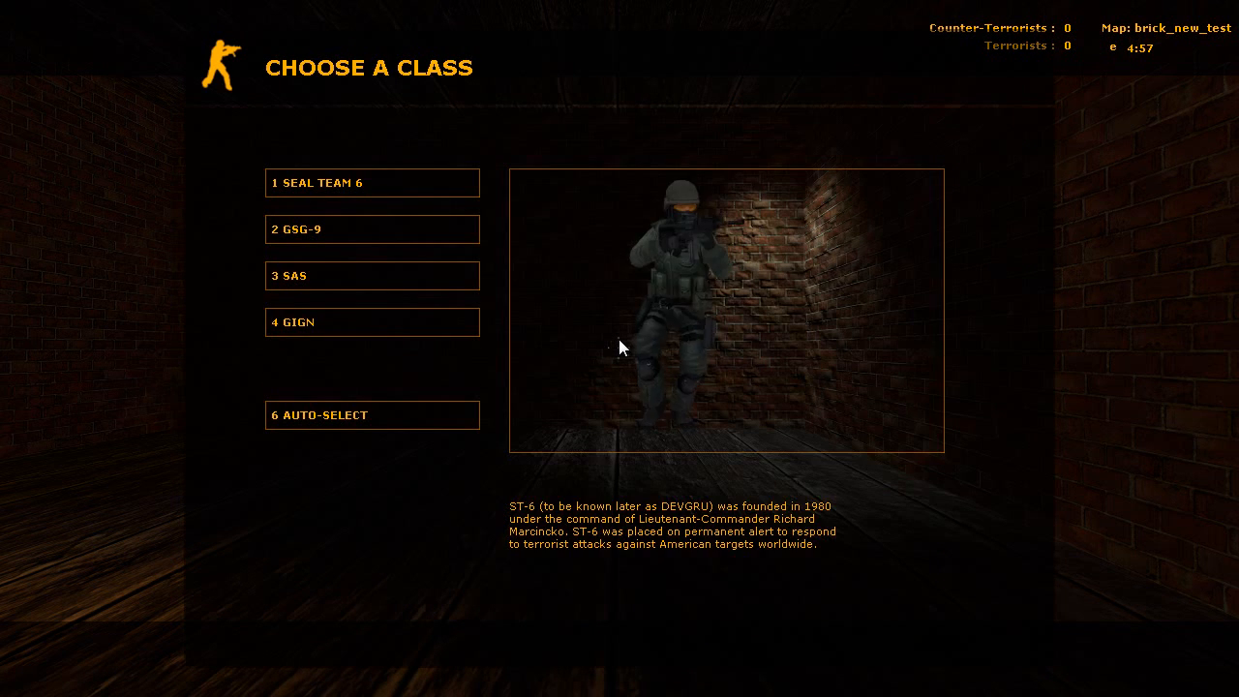
click(353, 286)
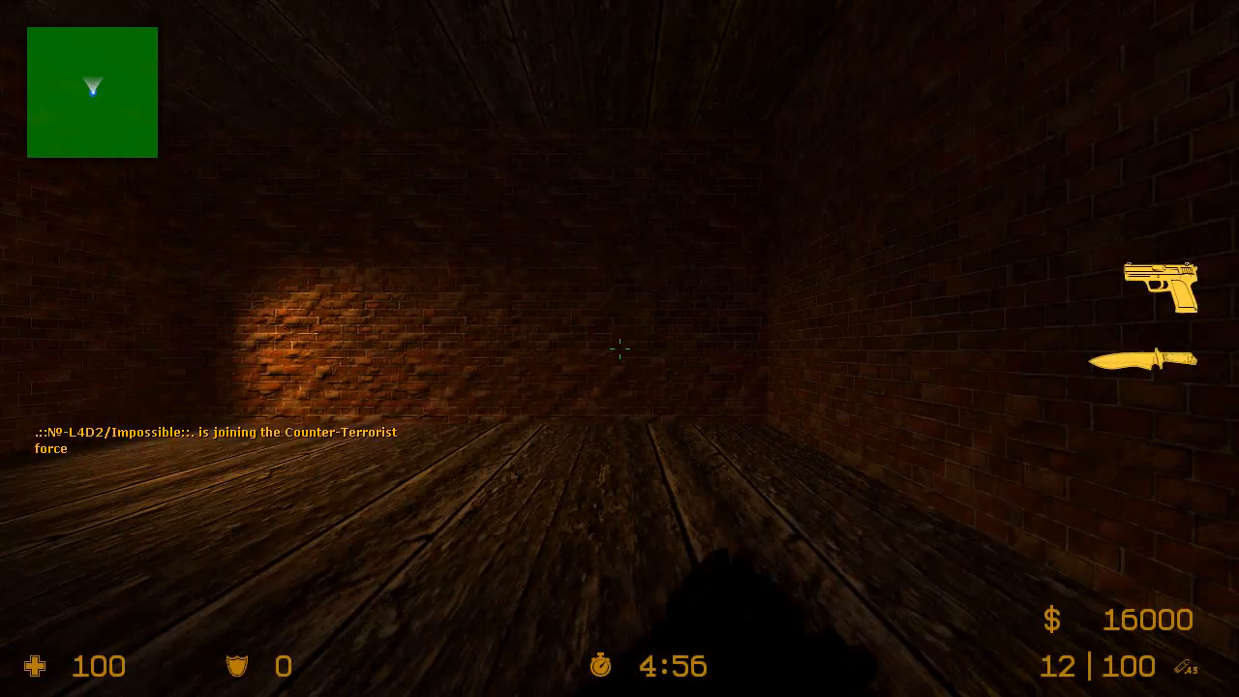
Walk up to the lit brick wall in the game and inspect its bump mapping with the flashlight on and off
key(w)
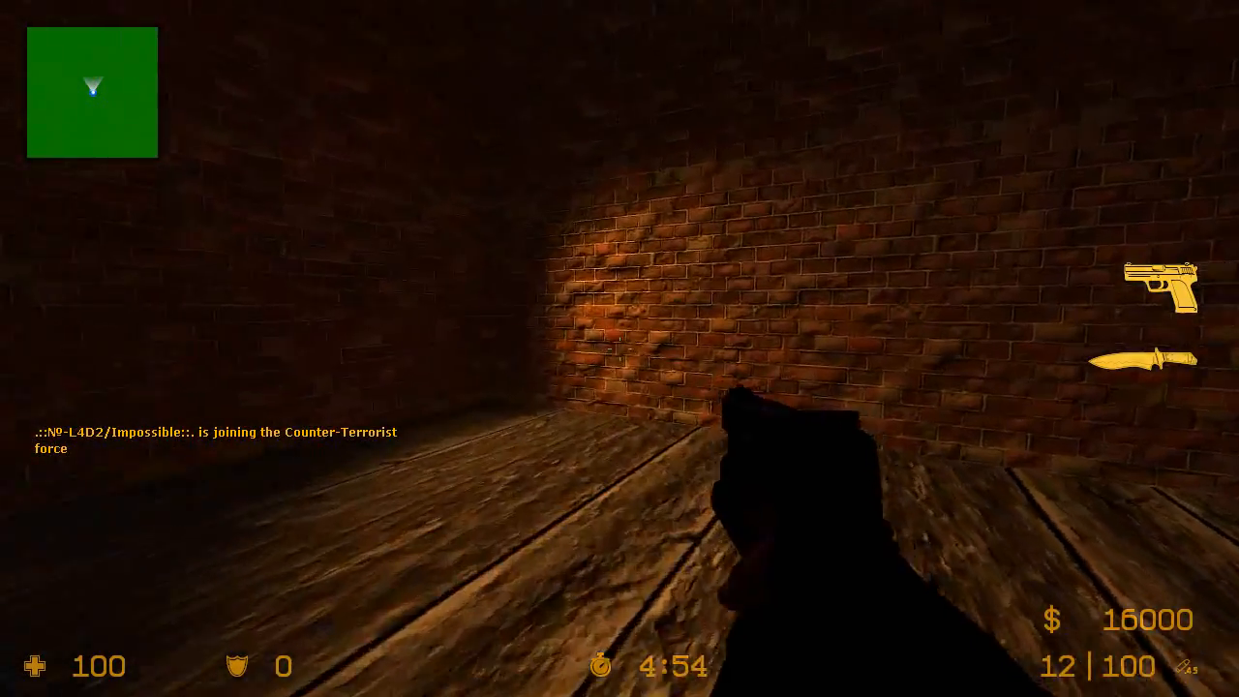
key(s)
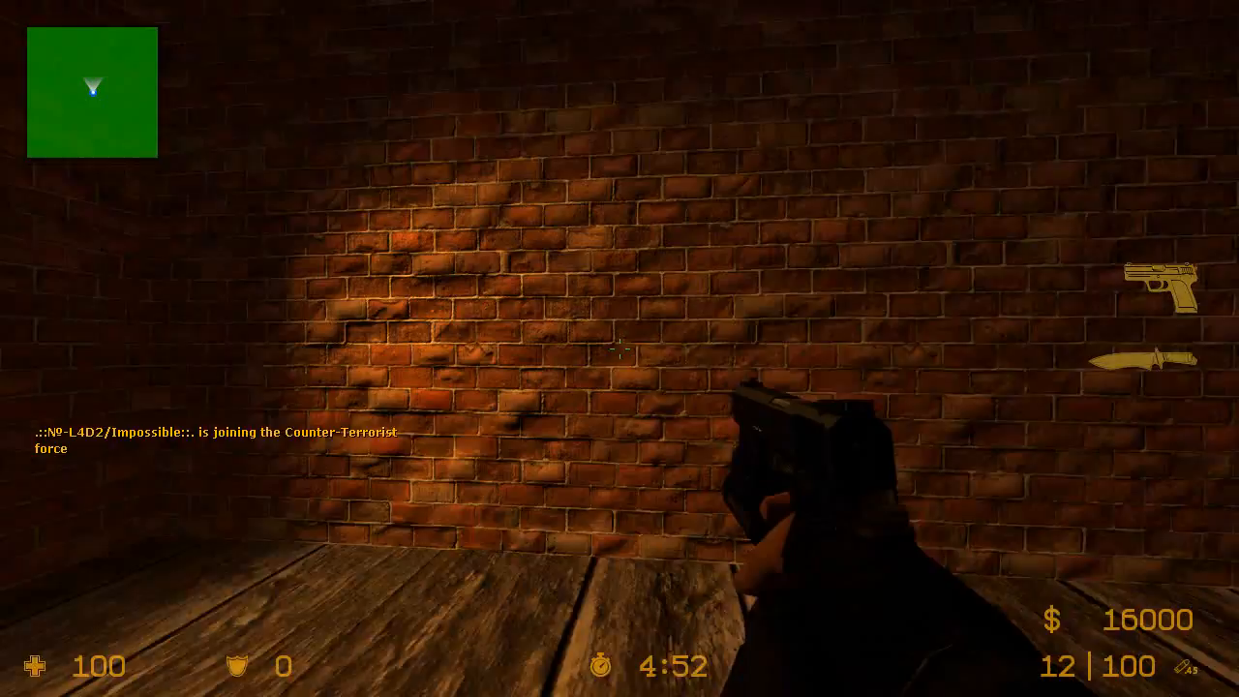
key(f)
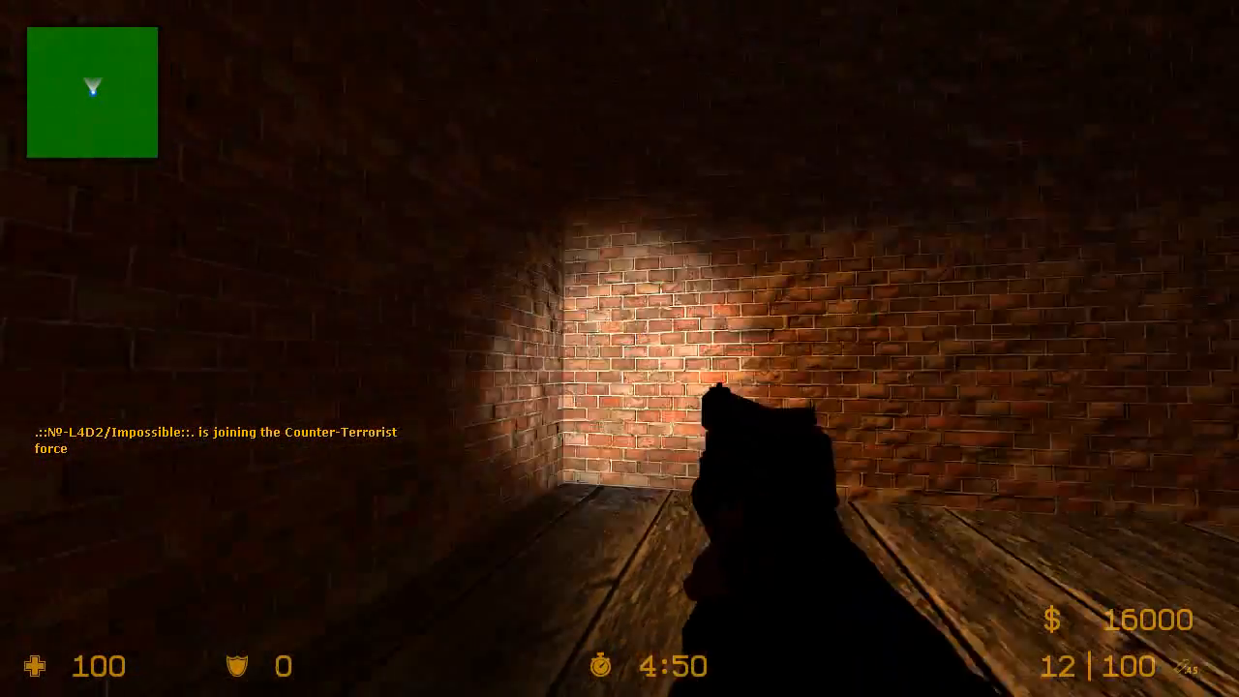
key(f)
key(f)
key(s)
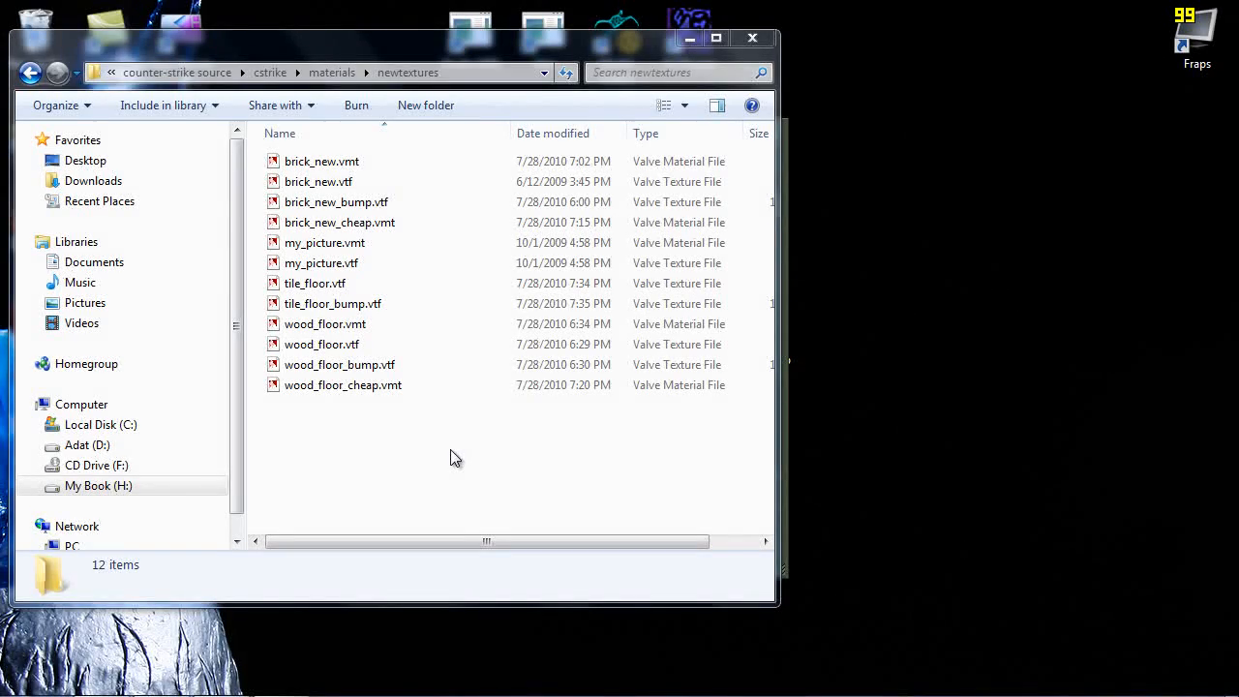
Switch to the newtextures folder in Windows Explorer and open tile_floor.vtf in VTFEdit
click(319, 285)
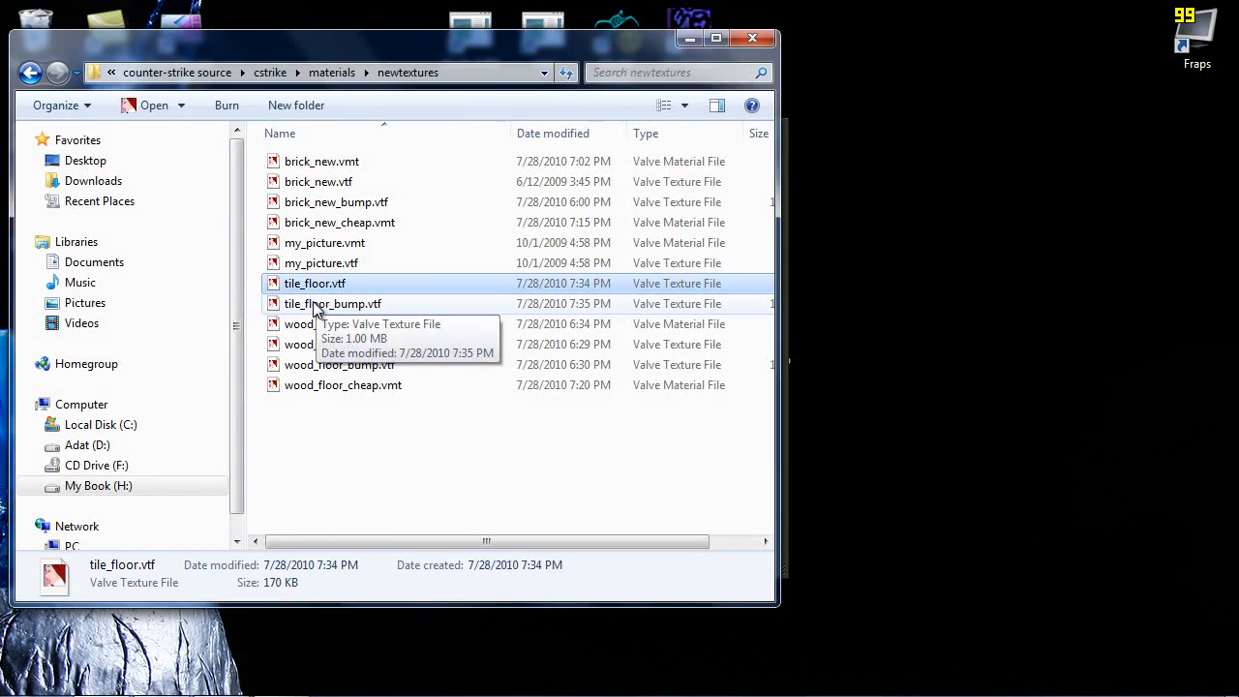
click(315, 306)
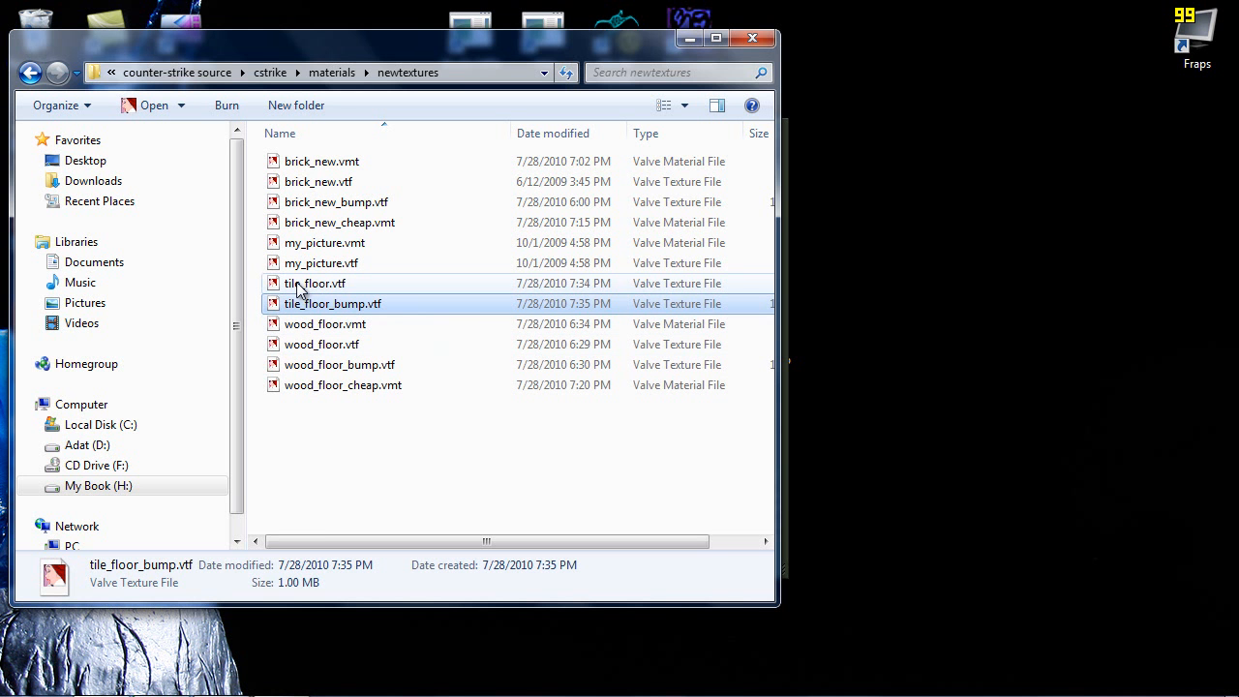
double_click(296, 284)
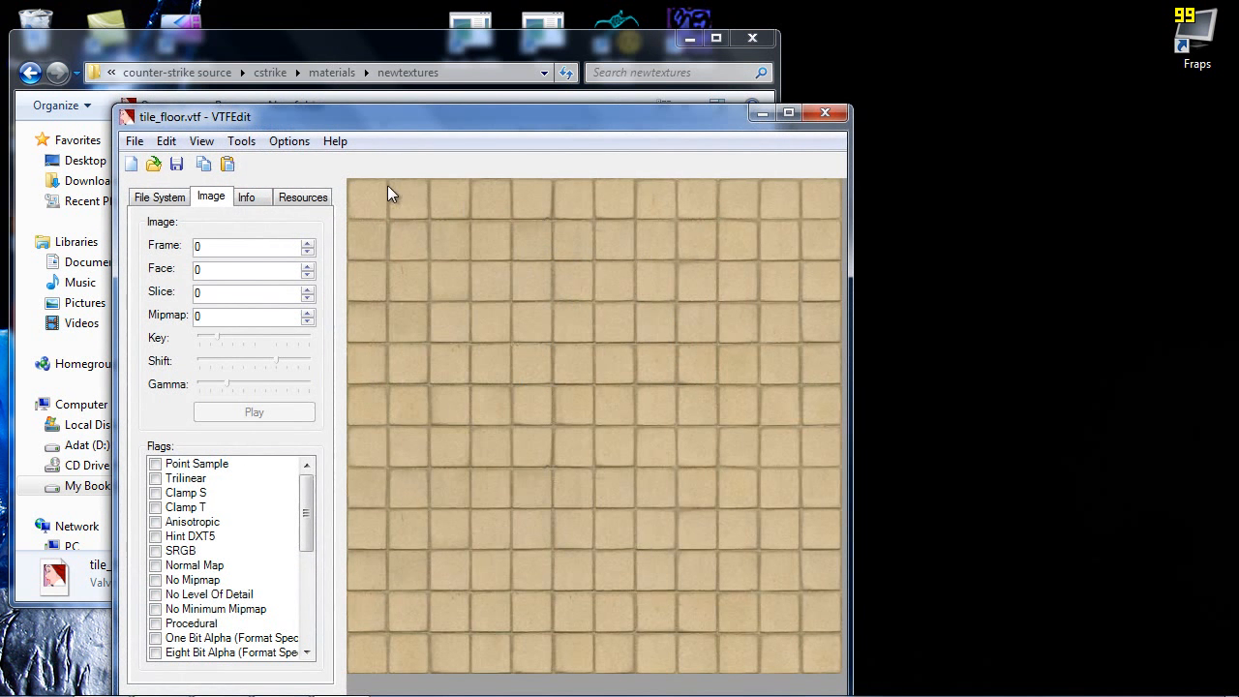
Start creating a VMT file for tile_floor and assign tile_floor_bump.vtf as Bump Map 1
click(241, 140)
click(281, 162)
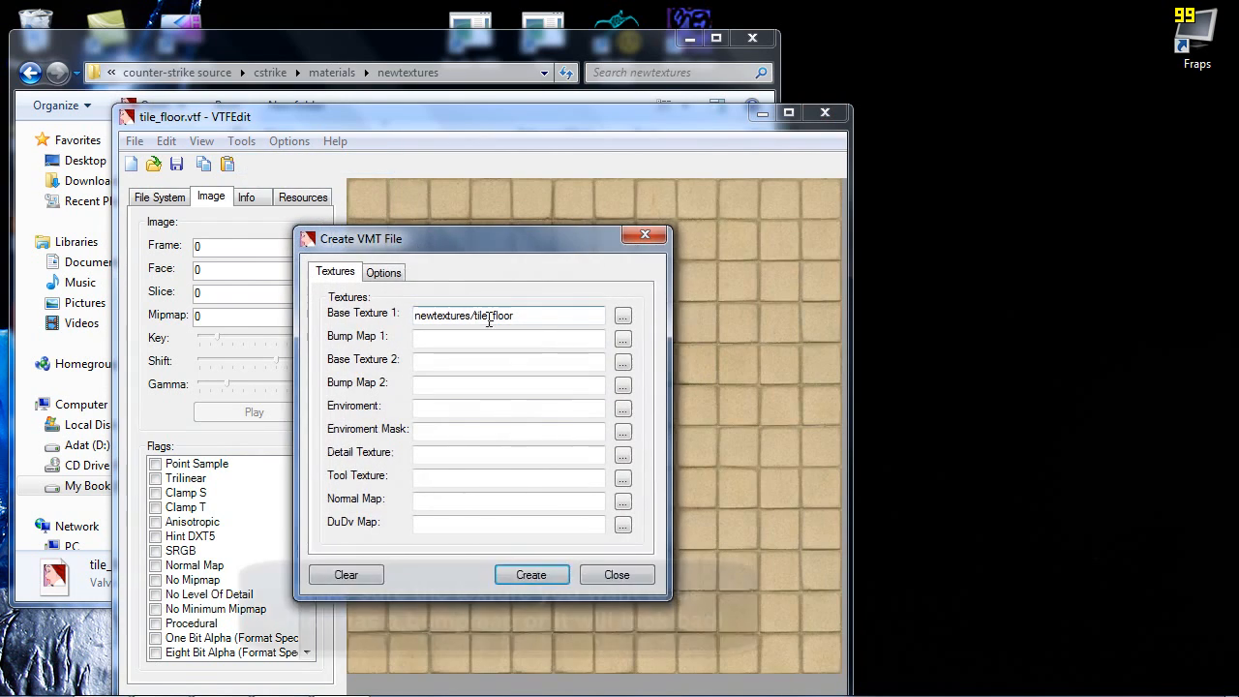
click(620, 342)
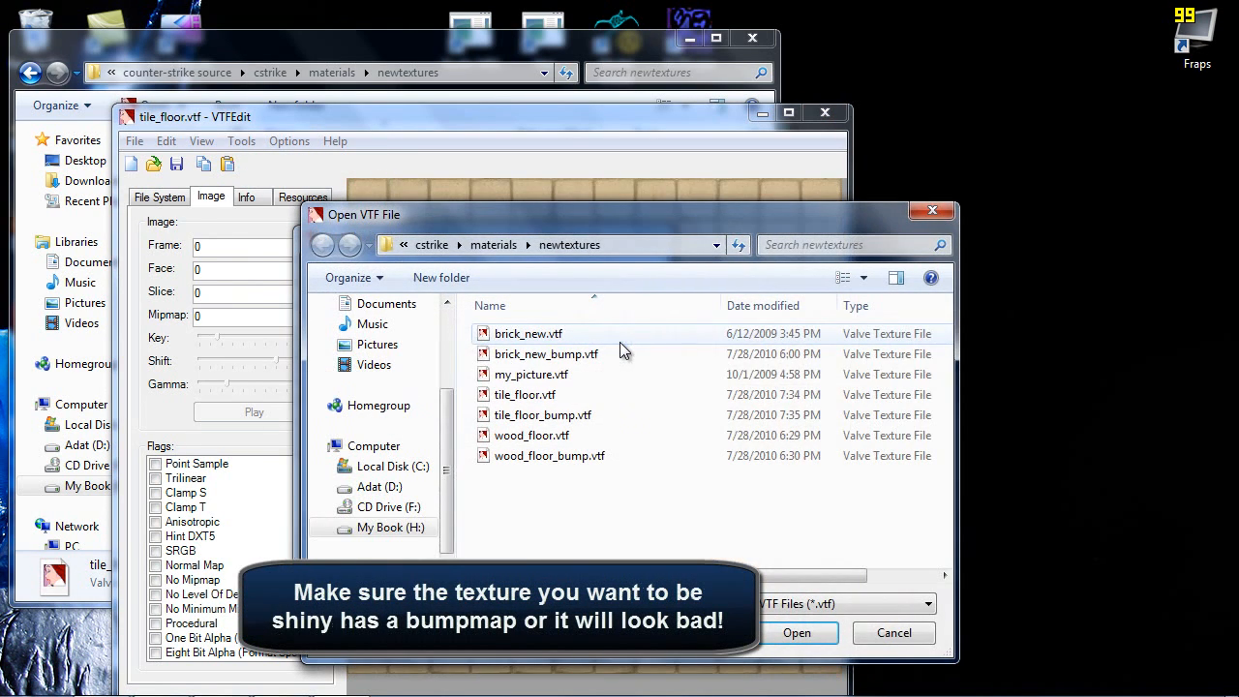
double_click(605, 412)
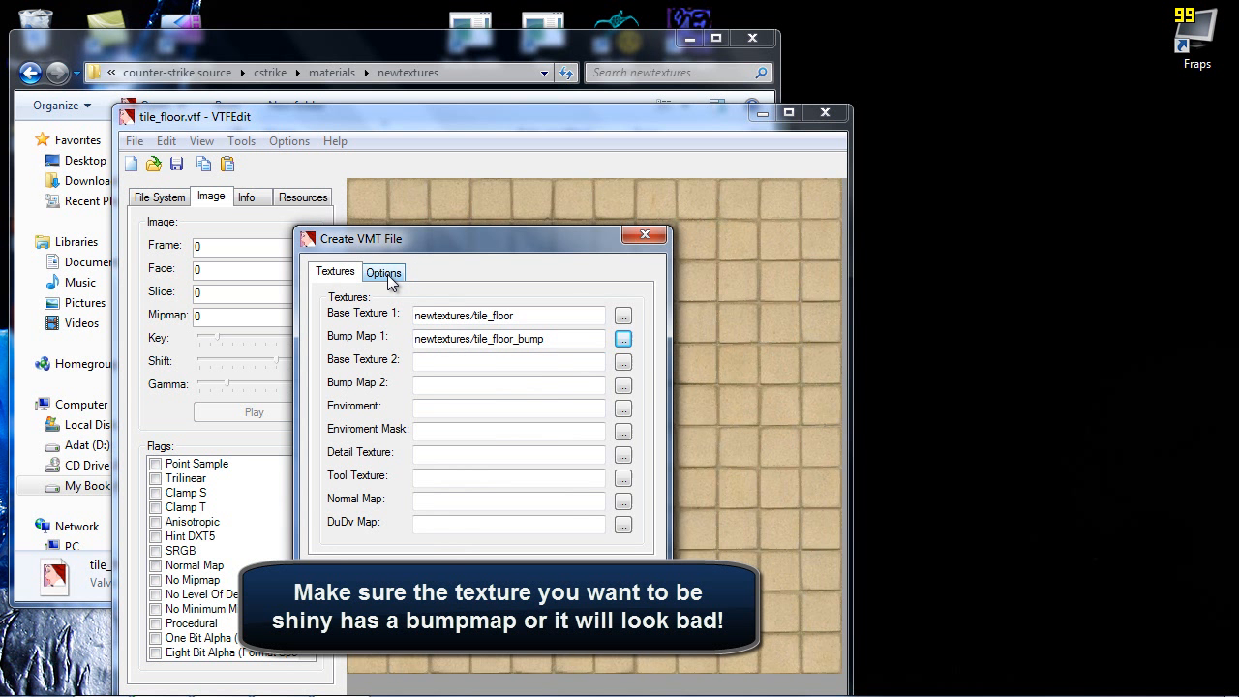
Set Surface 1 to Tile, create the material and save it as tile_floor.vmt in the newtextures folder
click(388, 276)
click(629, 341)
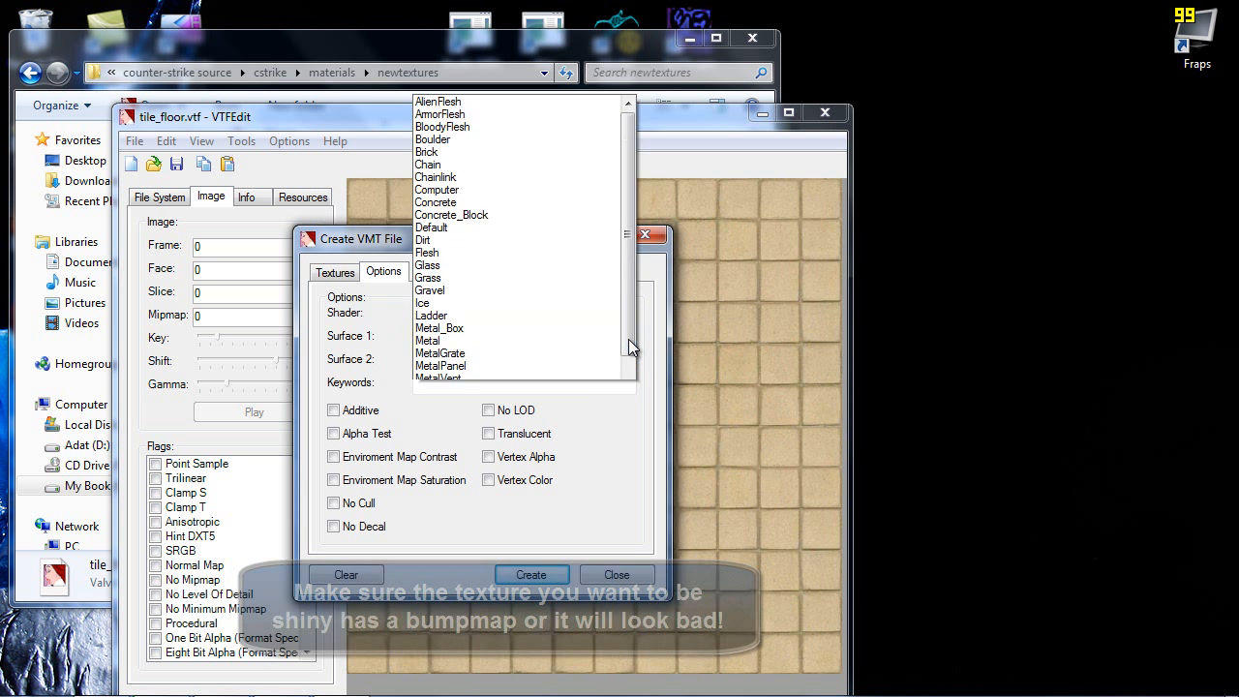
scroll(507, 169, down, 2)
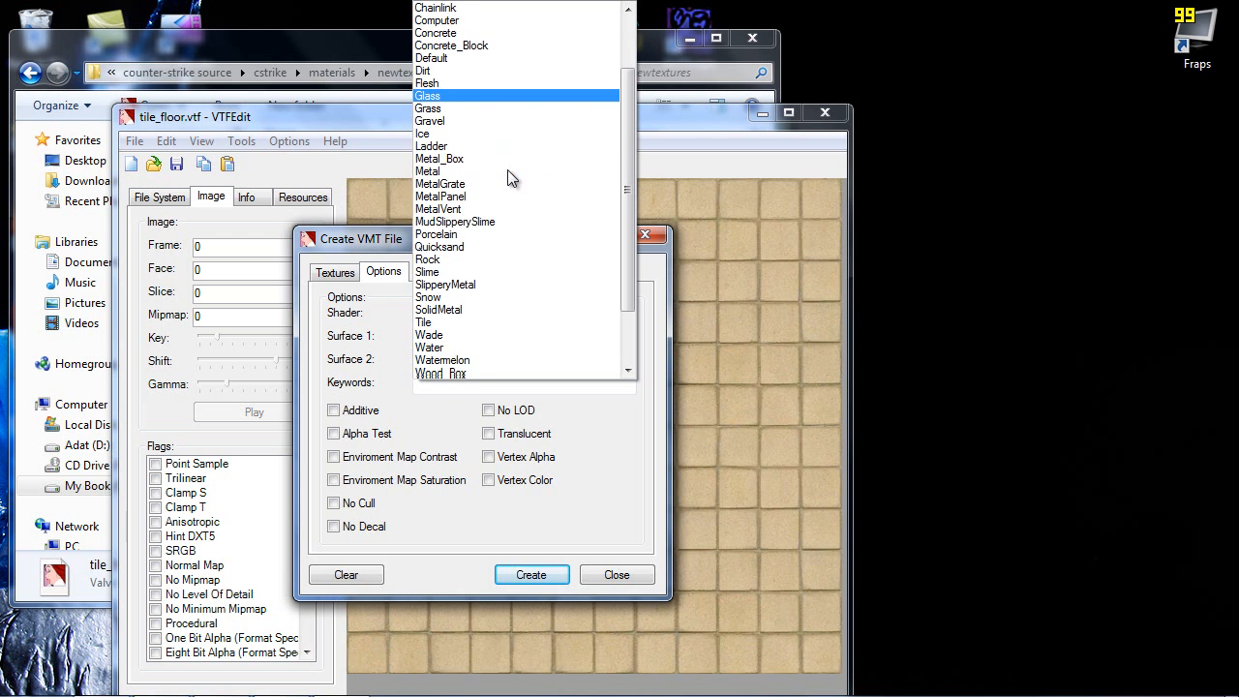
click(484, 319)
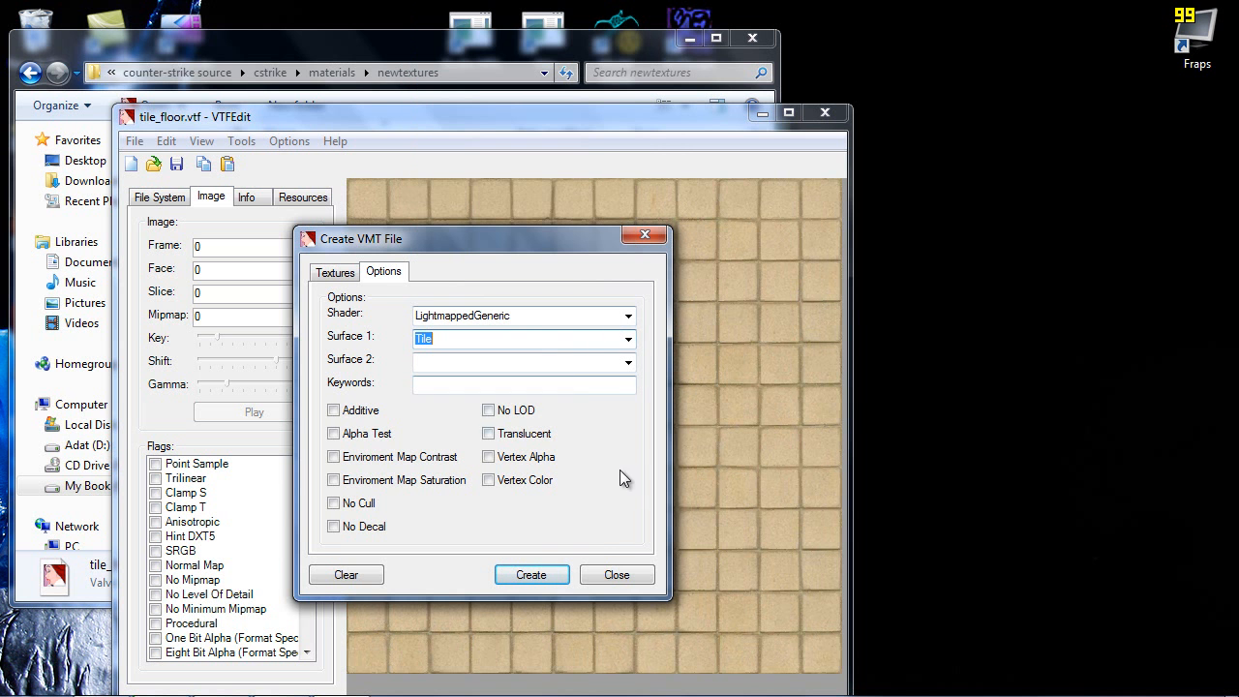
click(547, 571)
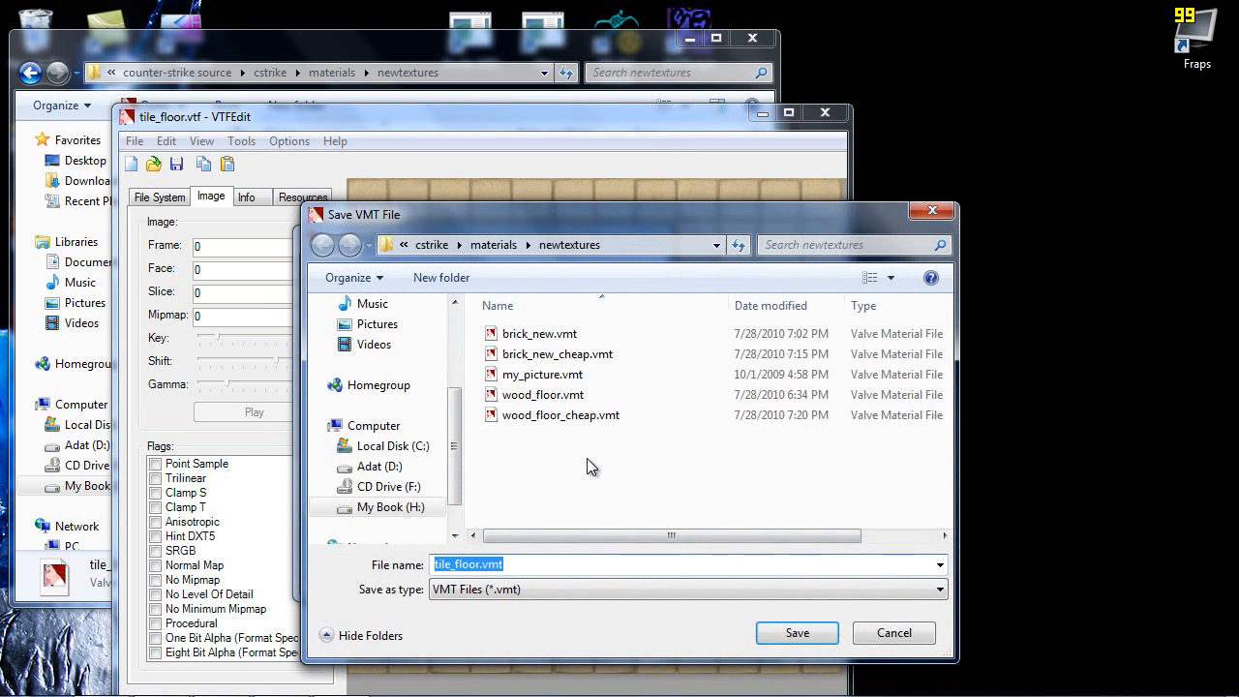
click(774, 632)
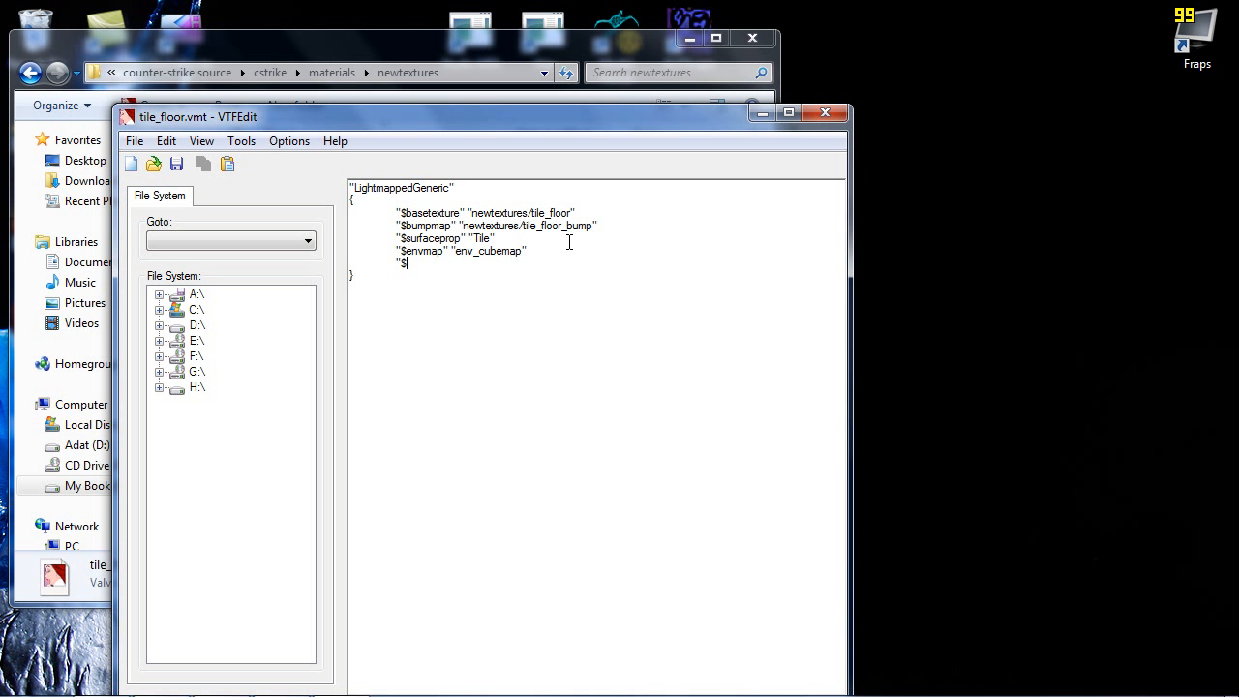
Add the line "$envmaptint" "[ .5 .5 .5]" below the $envmap entry, save tile_floor.vmt and close VTFEdit
text(nvmaptint" "[ .1 .1 .1)
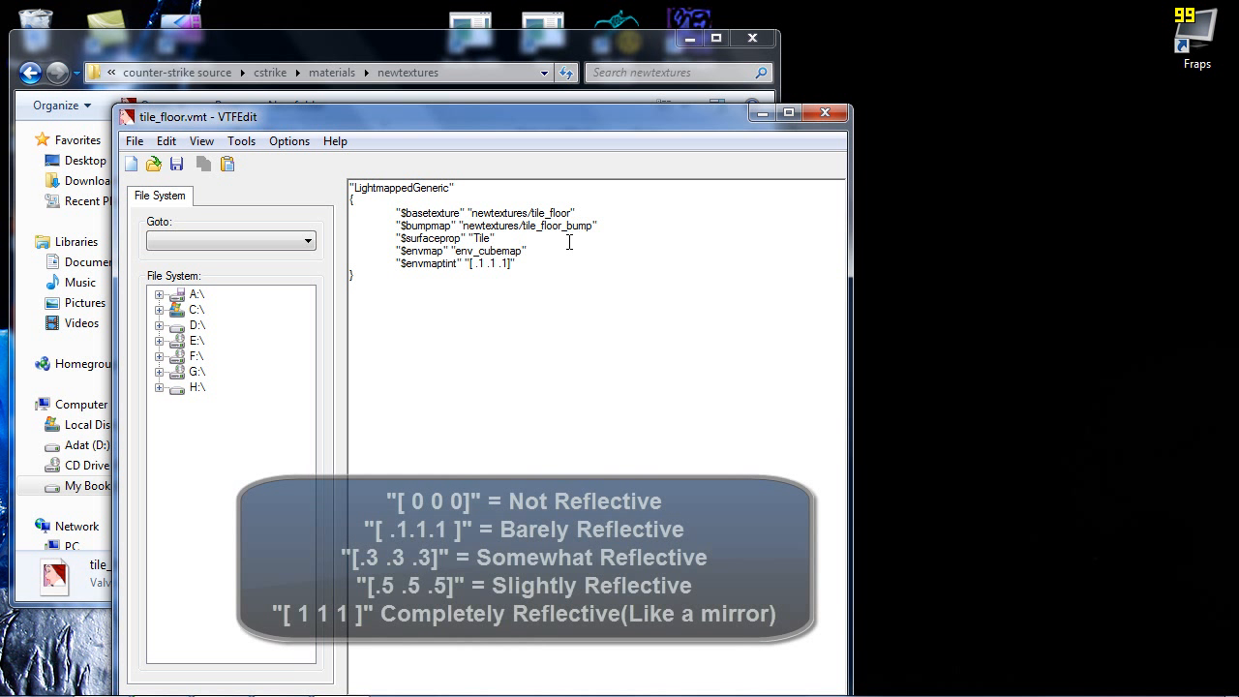
key(Left)
key(Left)
key(Left)
key(BackSpace)
text(5)
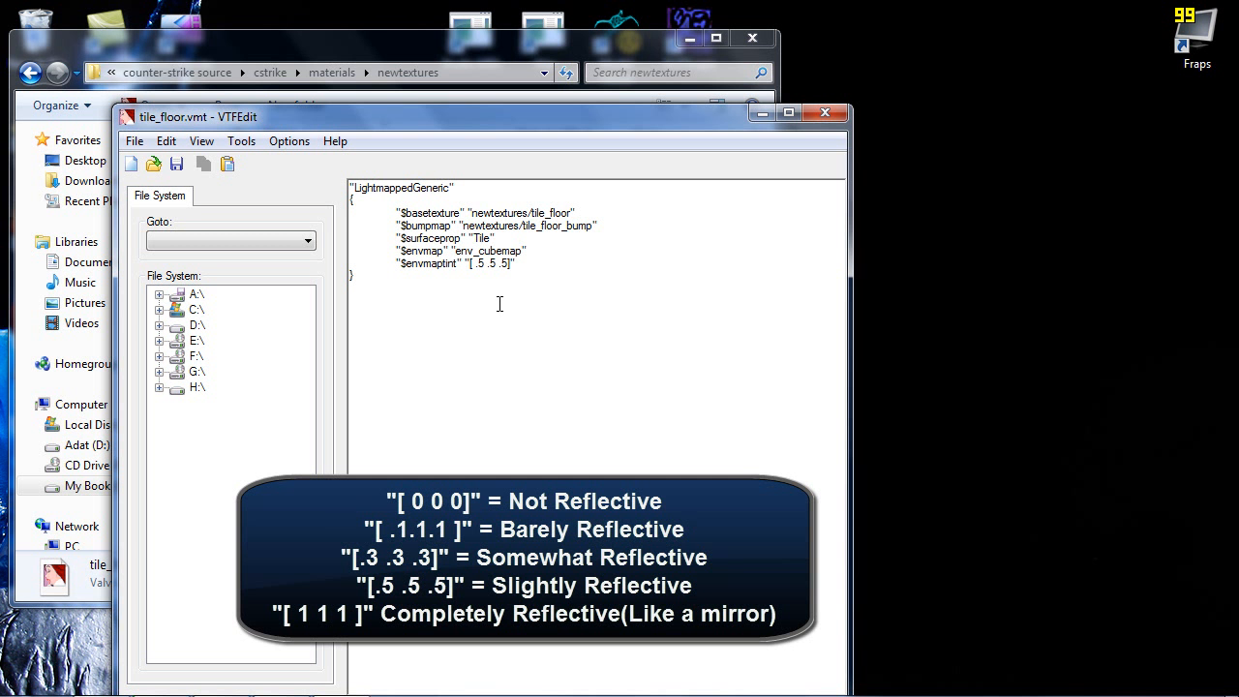
click(176, 165)
click(827, 119)
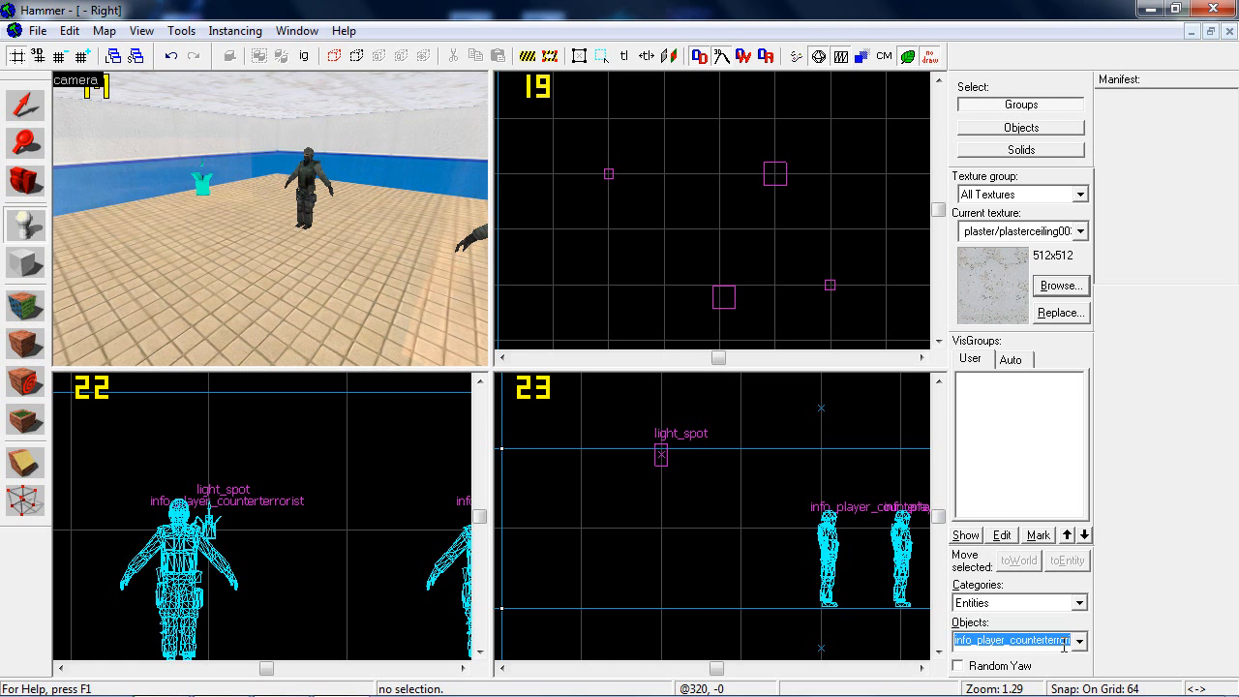
Switch to Hammer and place an env_cubemap entity on the tile floor near the counter-terrorist spawn
text(env_cub)
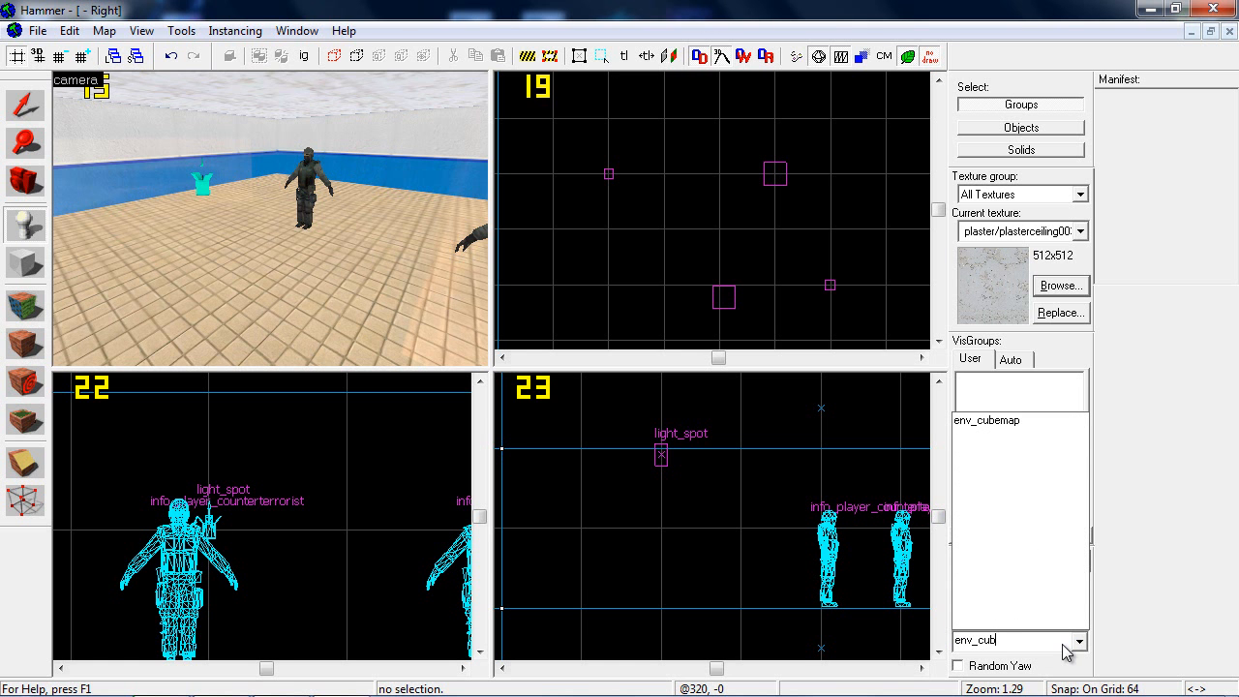
text(emap)
key(Return)
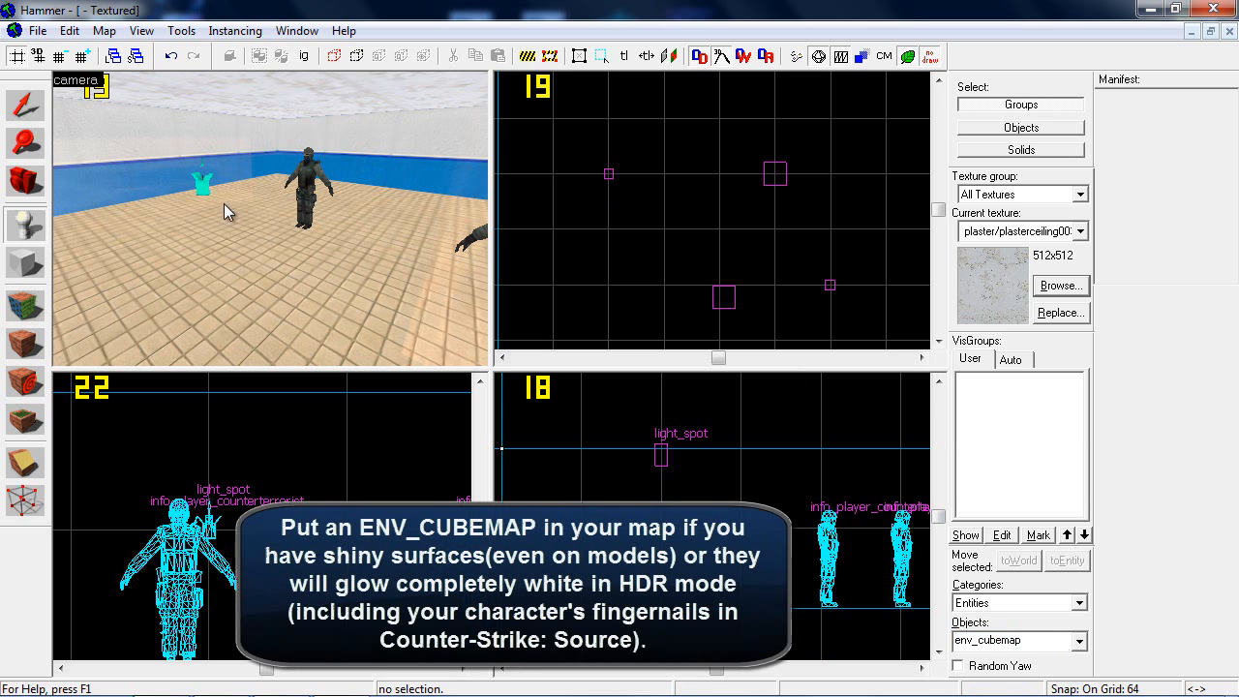
click(259, 249)
click(24, 104)
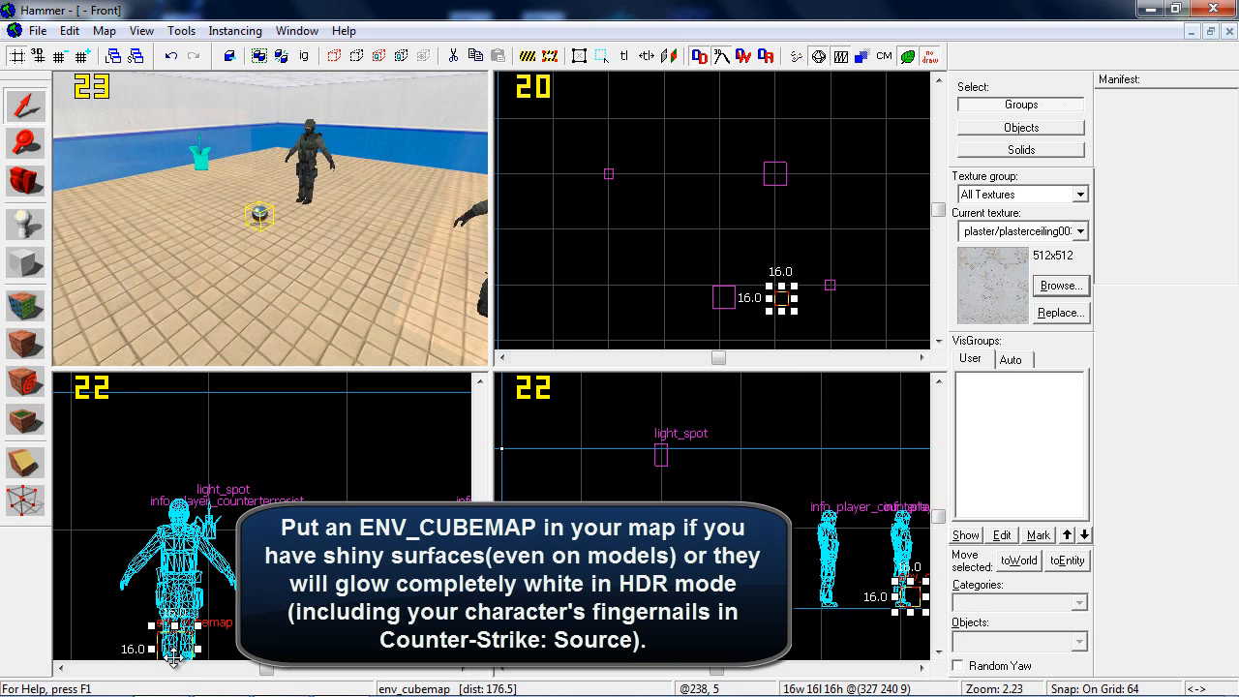
Move the env_cubemap to (256 256 64), at head height beside the counter-terrorist spawn, check it in the camera view and deselect it
drag(203, 560, 203, 558)
drag(780, 285, 739, 267)
scroll(763, 243, down, 4)
scroll(739, 268, up, 4)
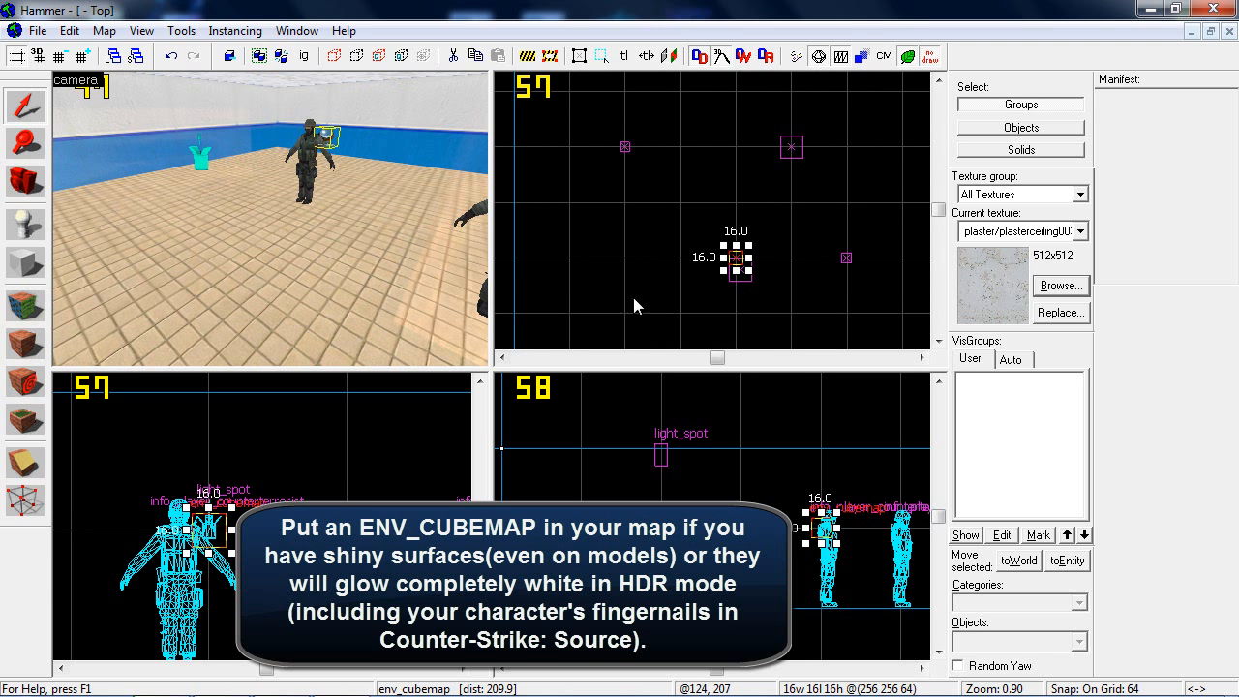
key(z)
key(w)
key(z)
scroll(210, 537, down, 1)
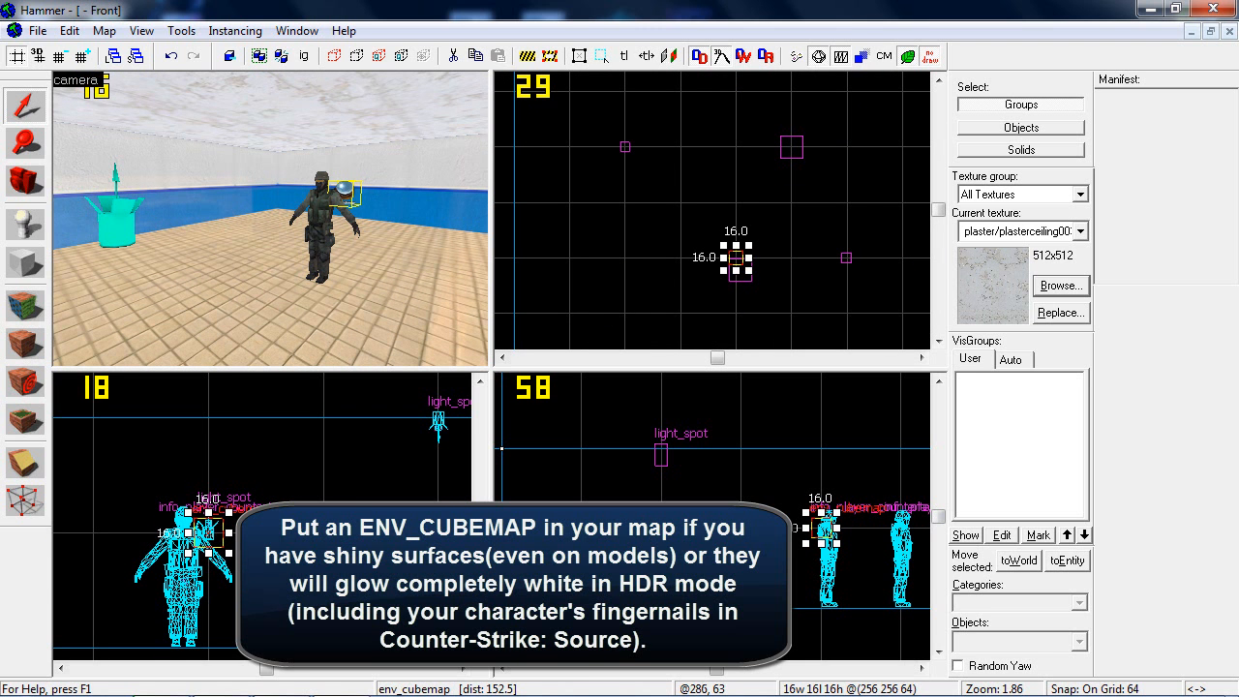
key(Escape)
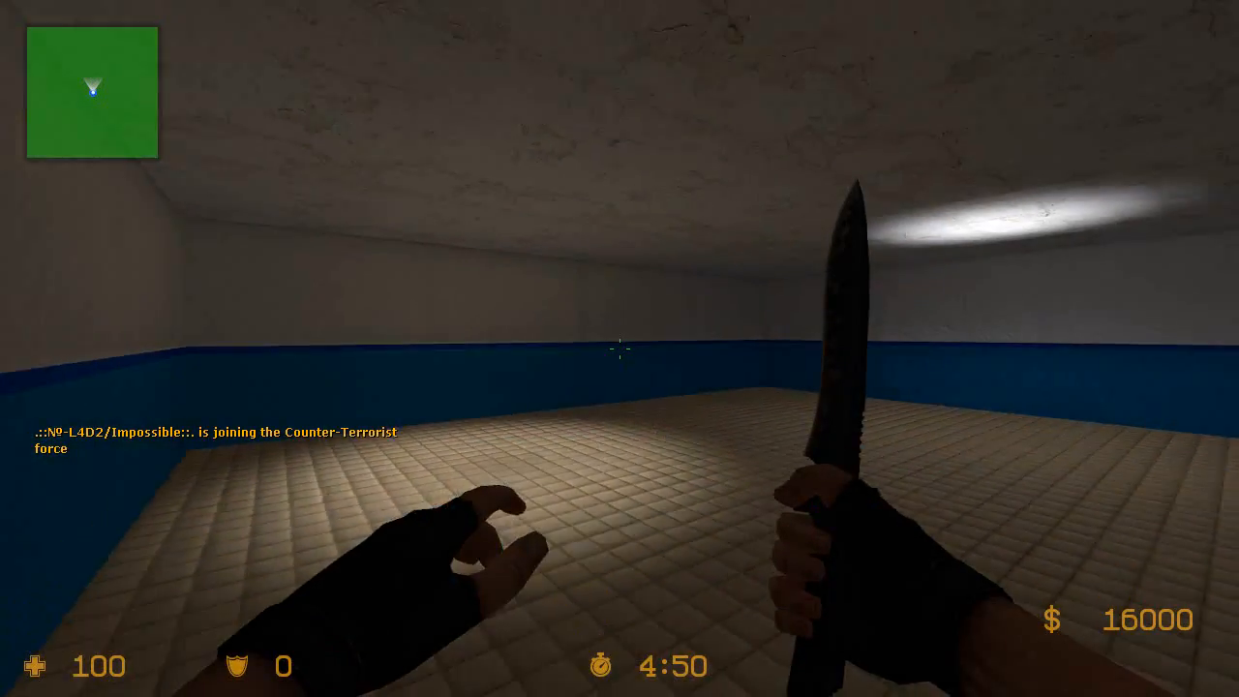
Run the buildcubemaps command in the game console while on the cubemaptest map
key(2)
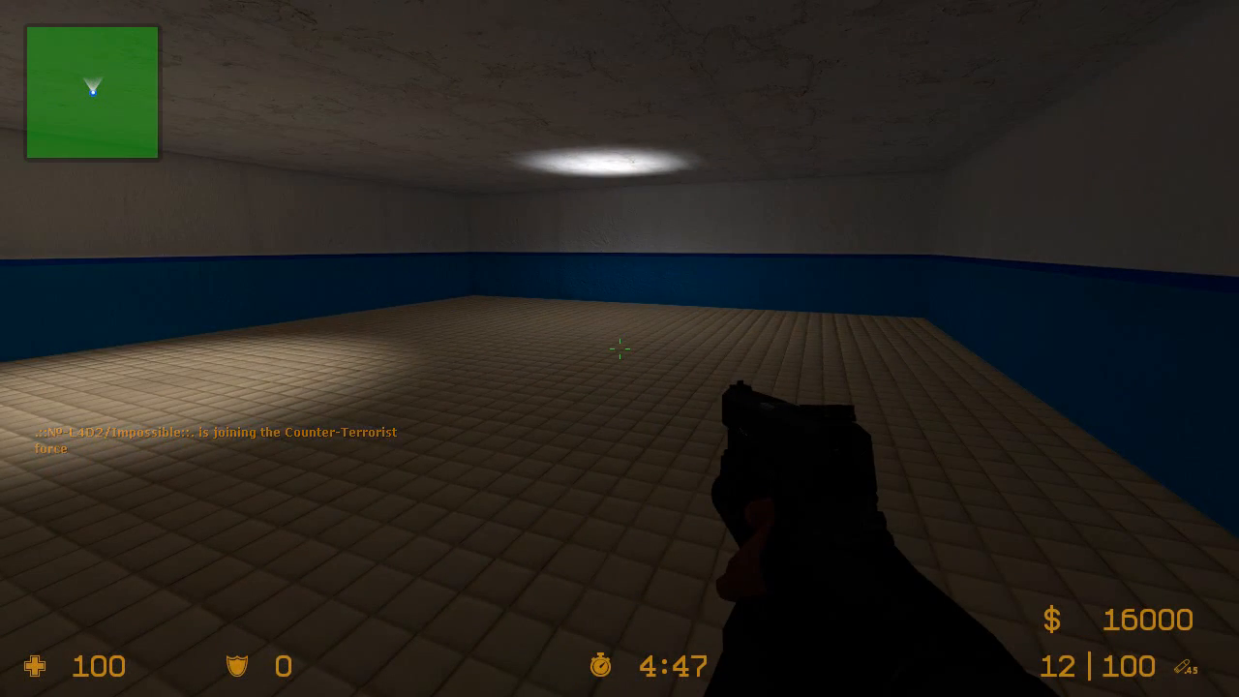
key(grave)
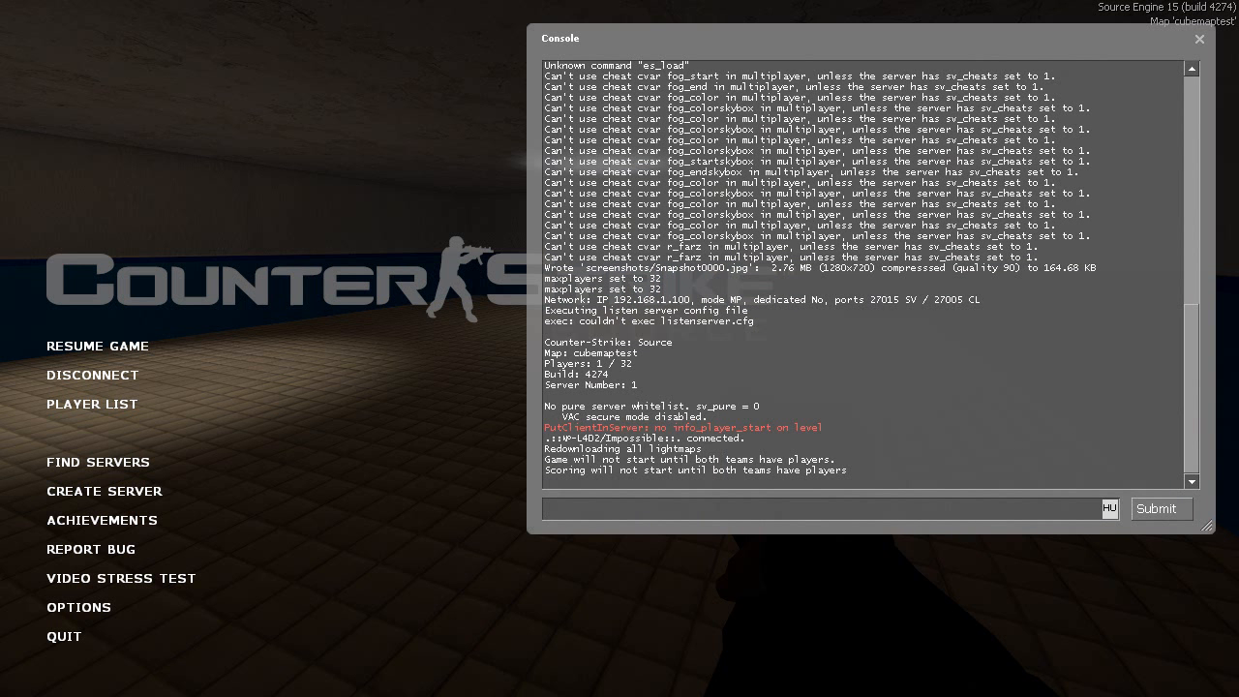
text(buildcube)
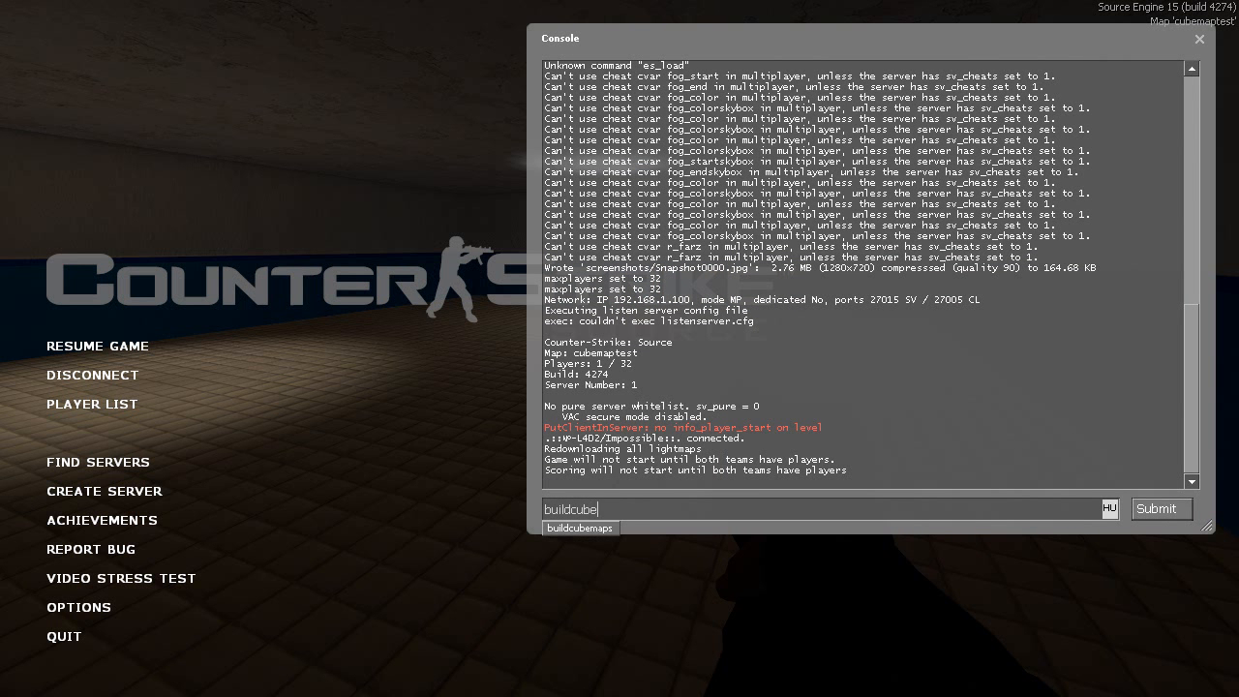
text(maps)
key(Return)
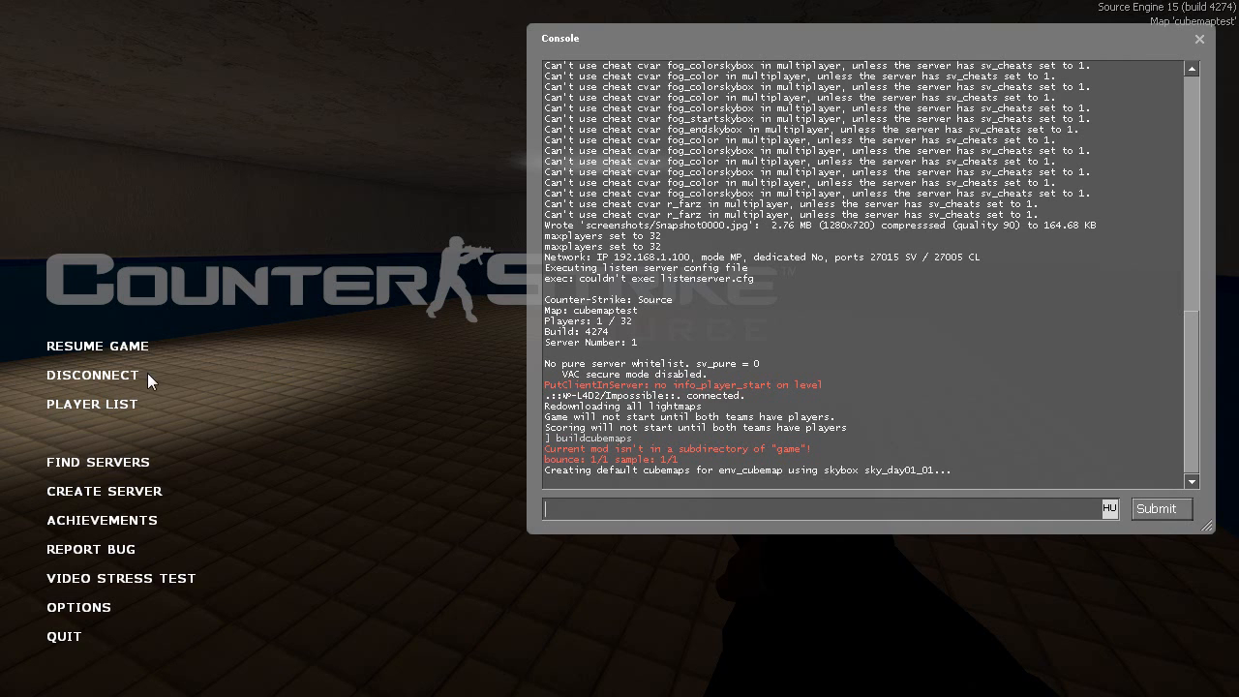
Disconnect, start a new server on the cubemaptest map and inspect the cubemap reflections on the tile floor and blue wall
click(84, 373)
click(90, 409)
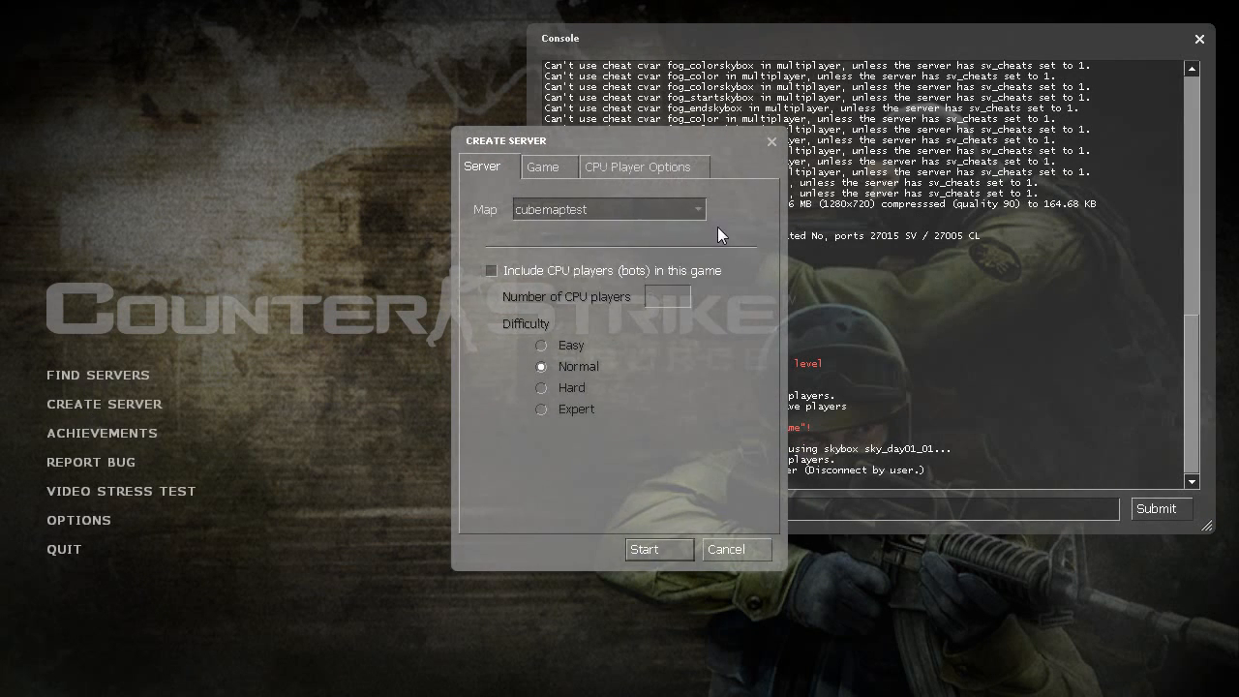
click(695, 210)
click(629, 375)
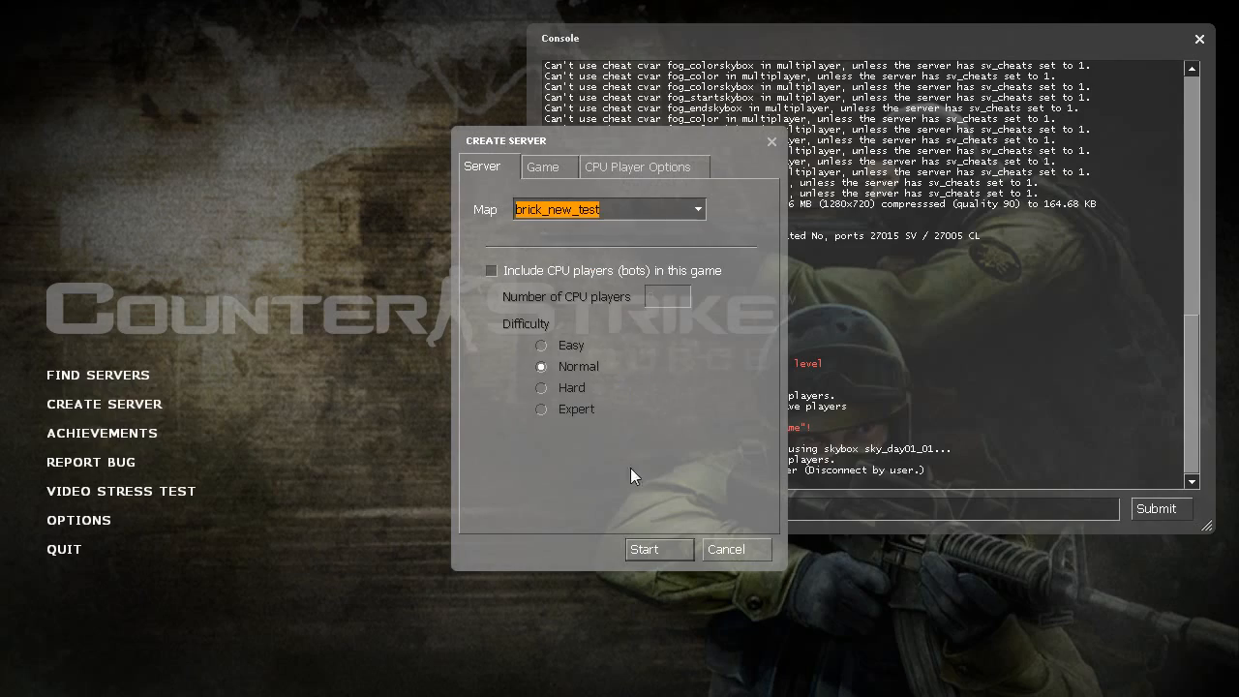
click(658, 559)
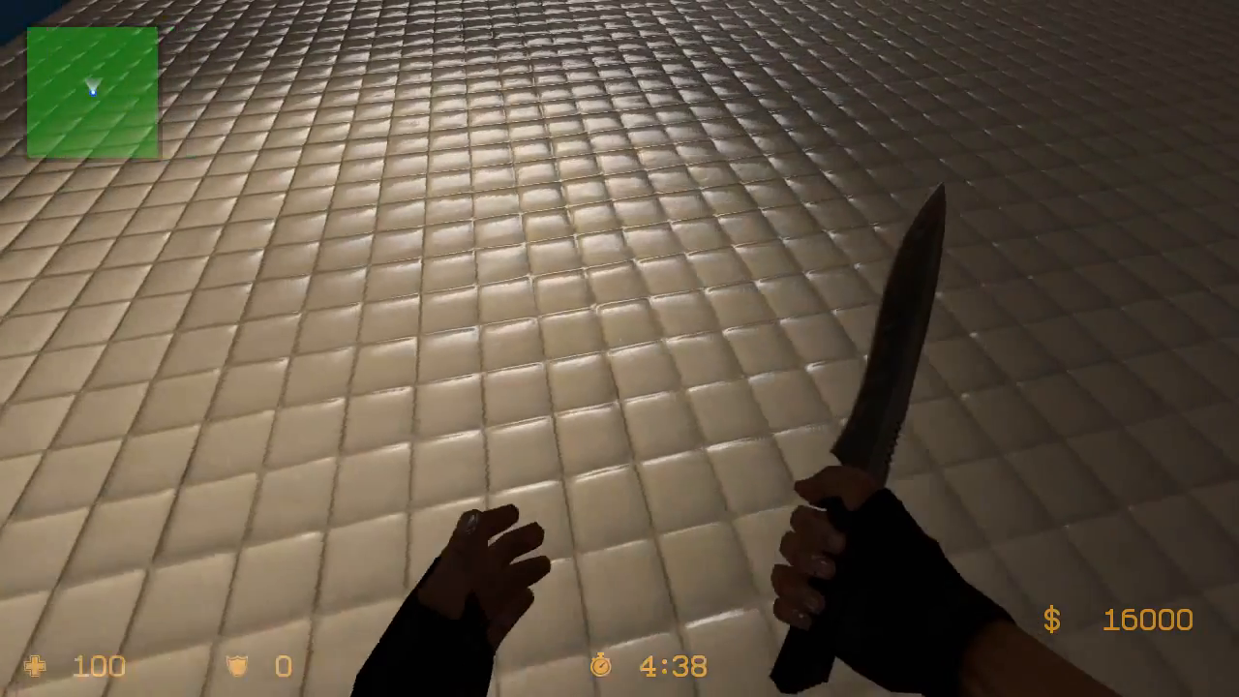
key(2)
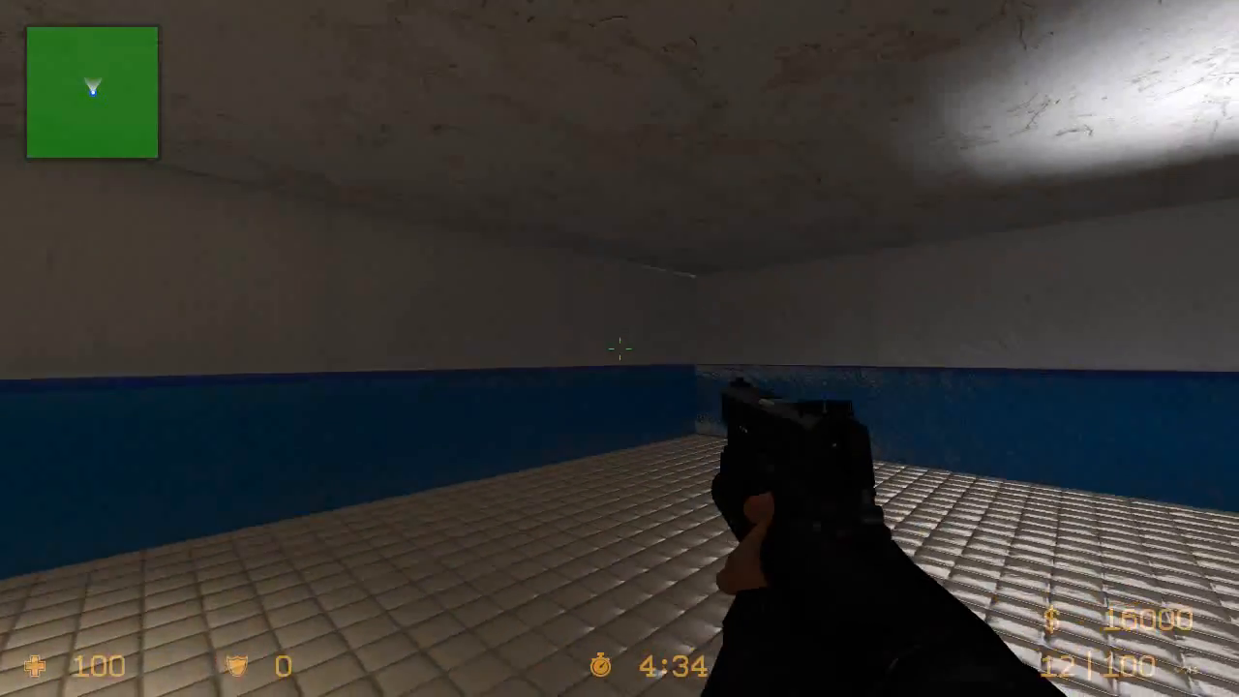
key(w)
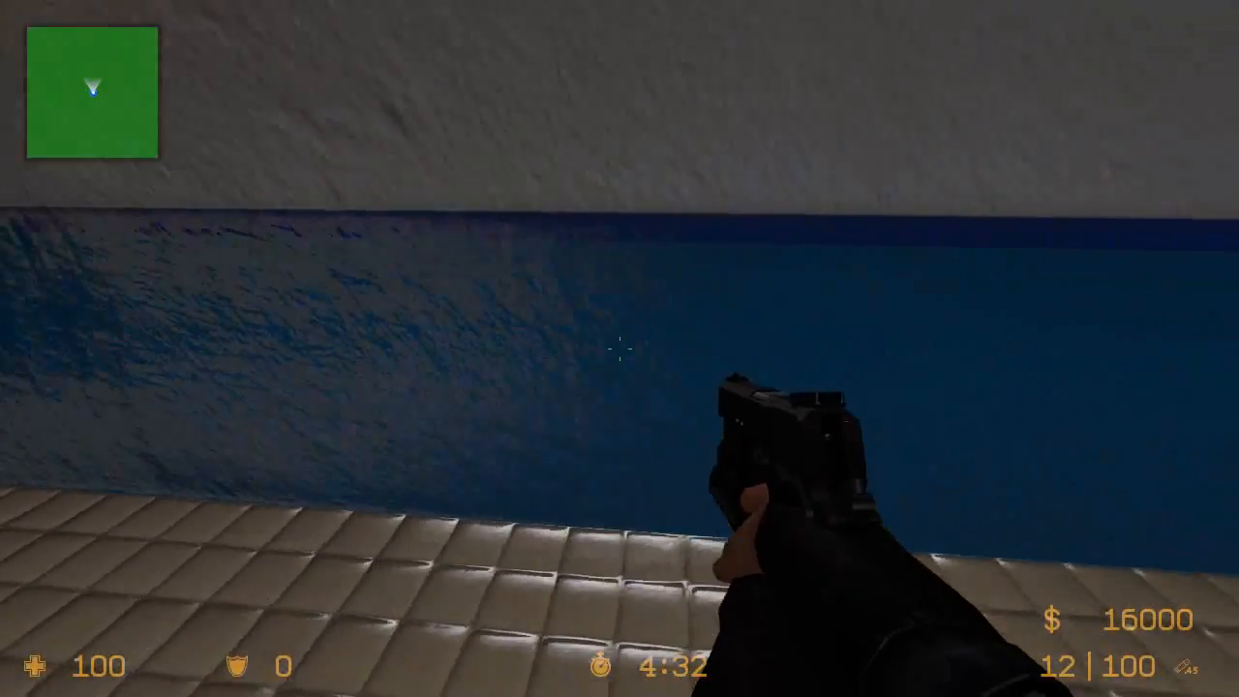
key(d)
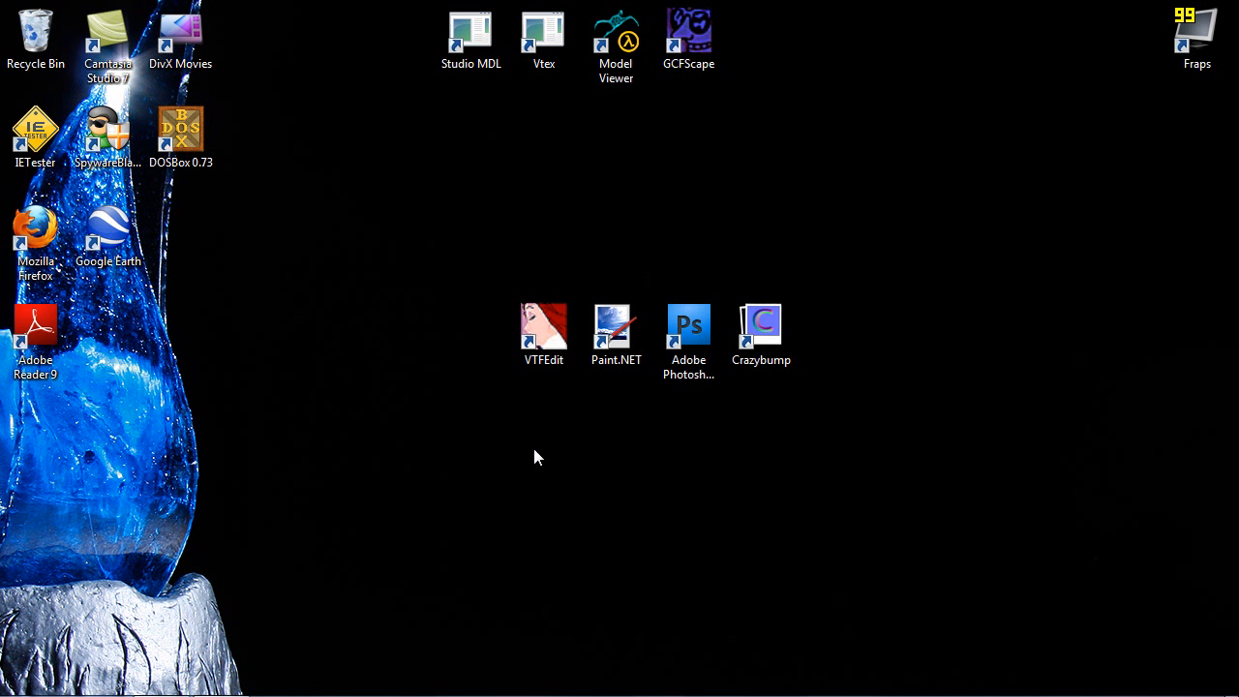
Switch to Firefox, download PakRat095.zip from the TopHATTwaffle link on the Pakrat wiki page and extract the pakrat-095 folder to the desktop
click(222, 680)
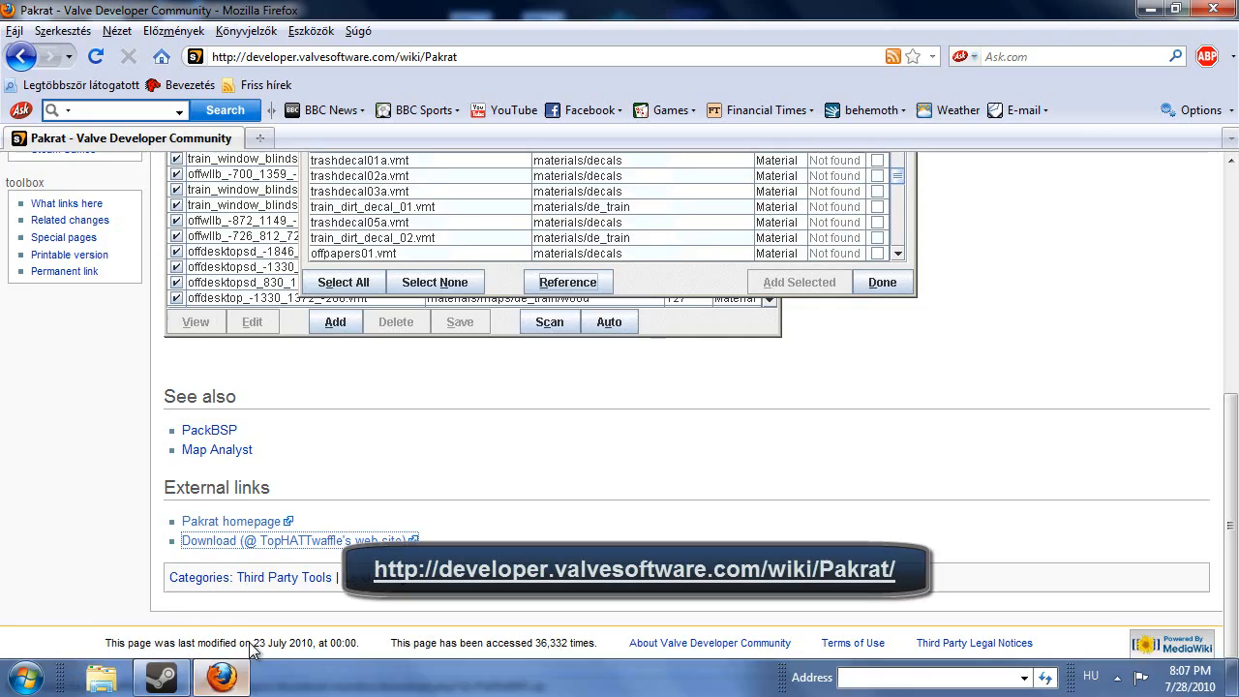
scroll(221, 455, up, 3)
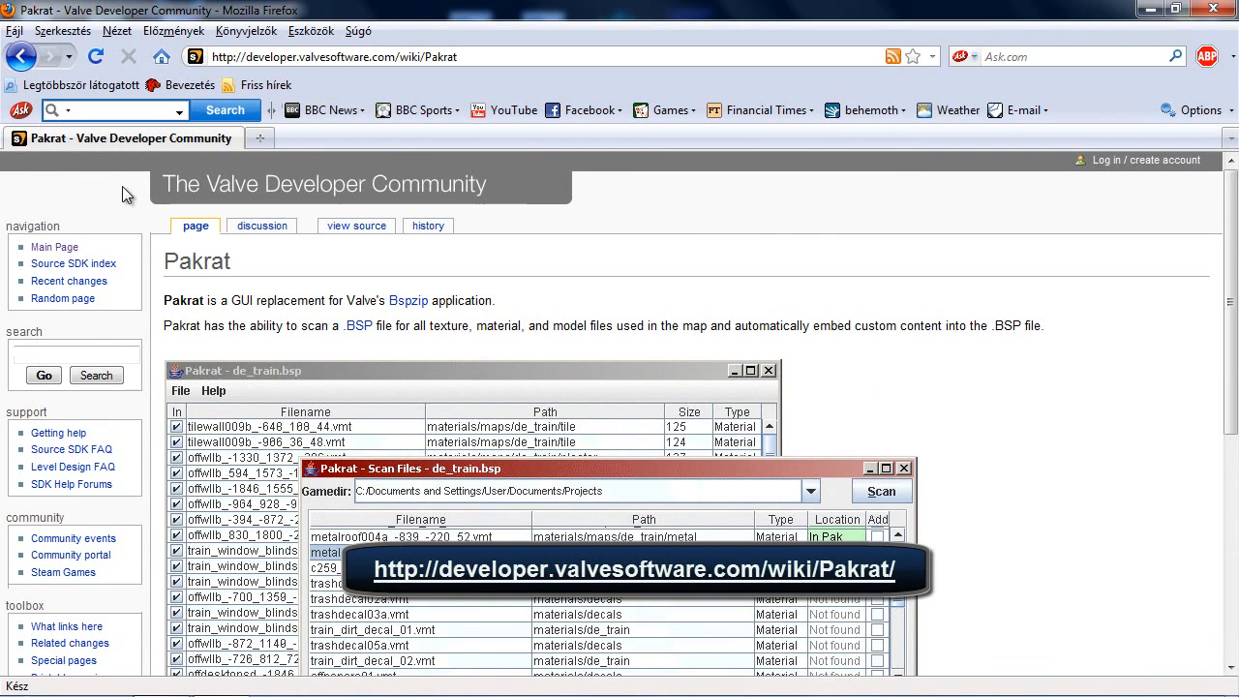
drag(163, 261, 622, 190)
click(624, 183)
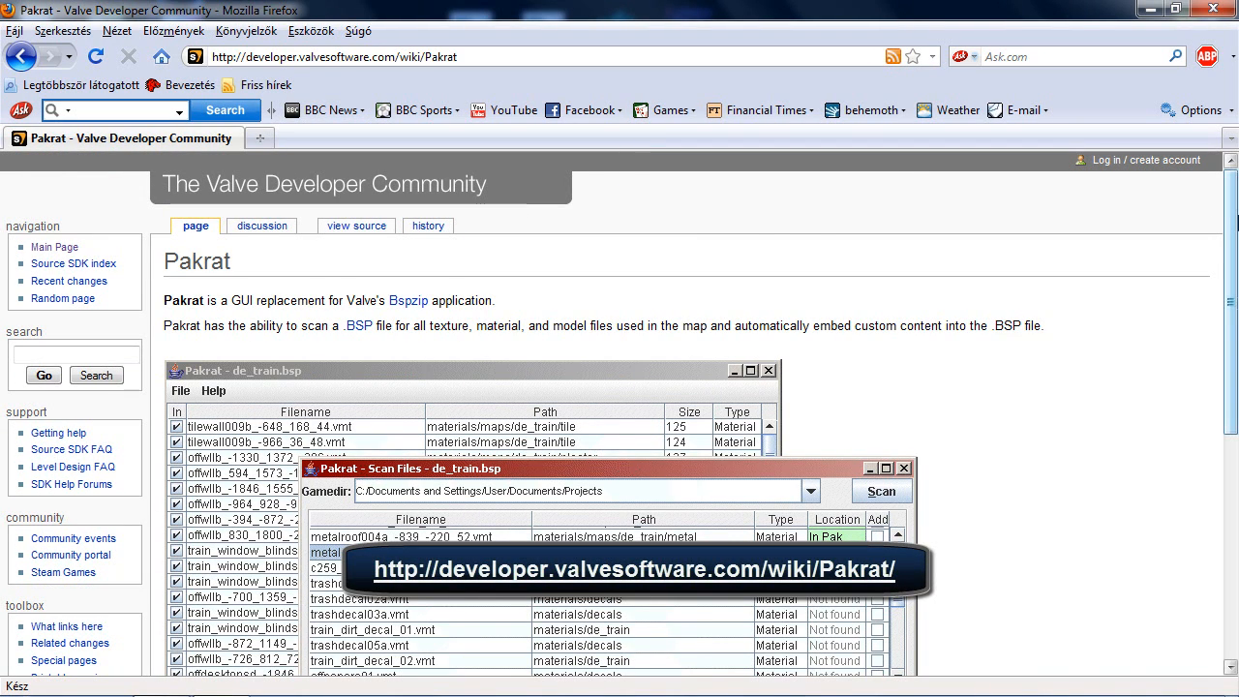
drag(1231, 190, 1231, 407)
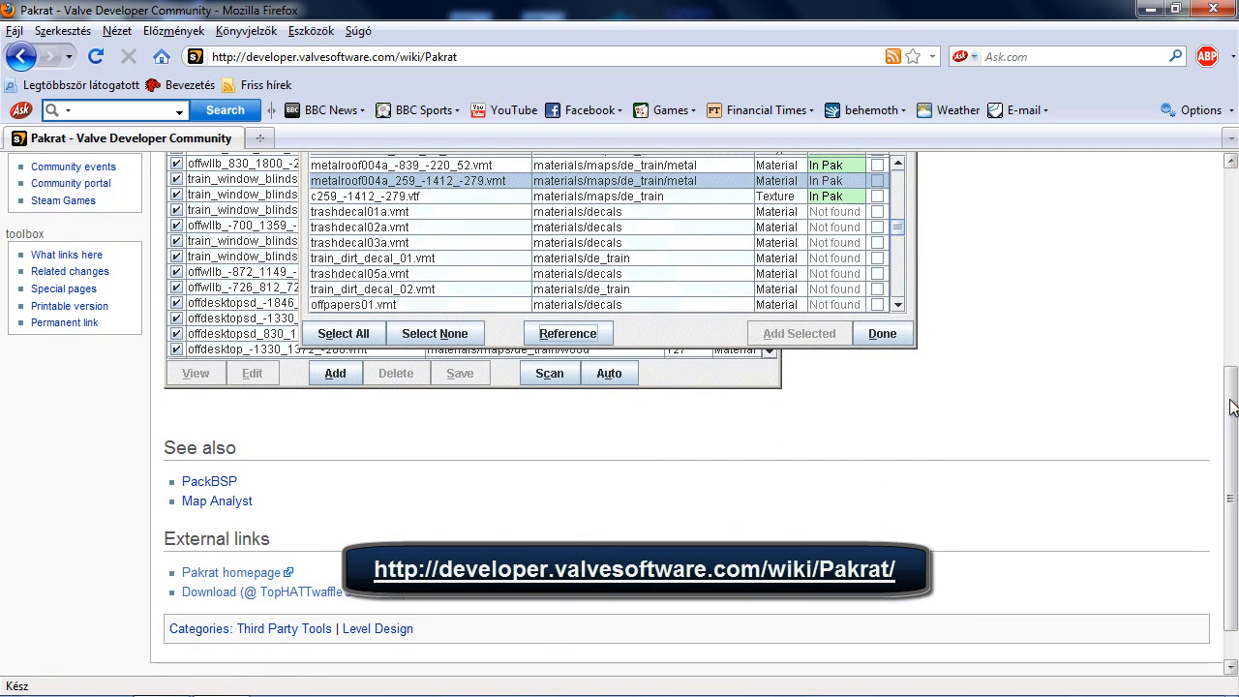
click(240, 594)
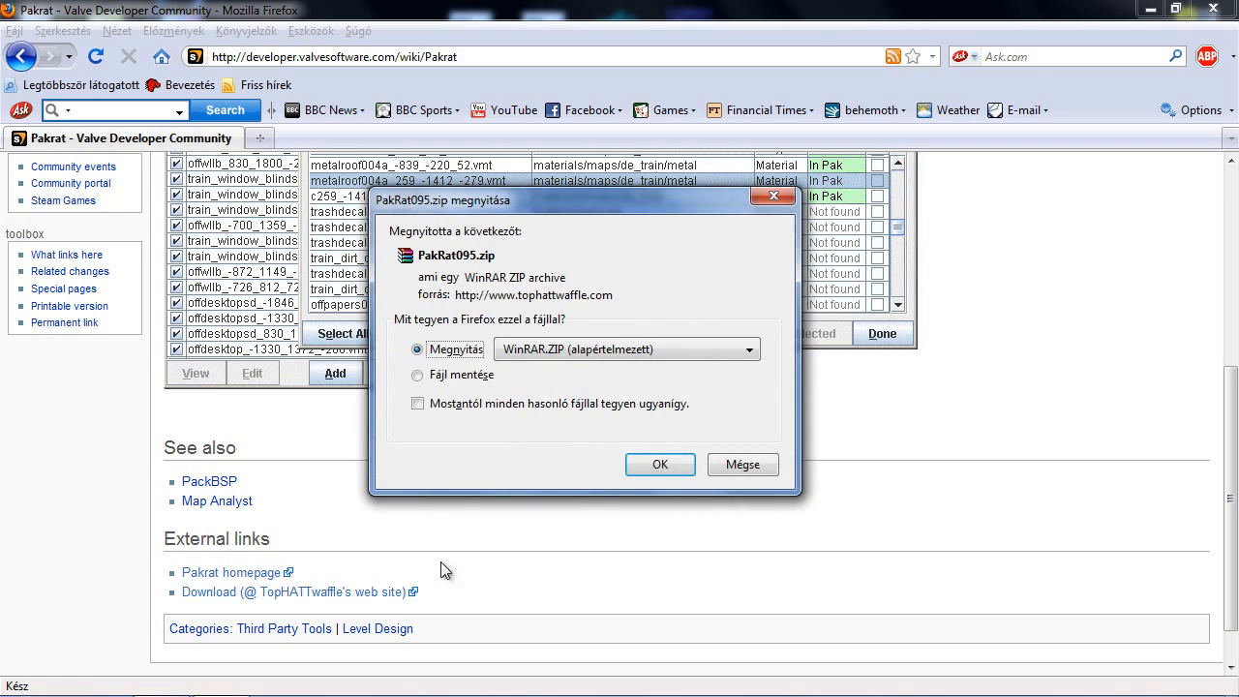
click(638, 467)
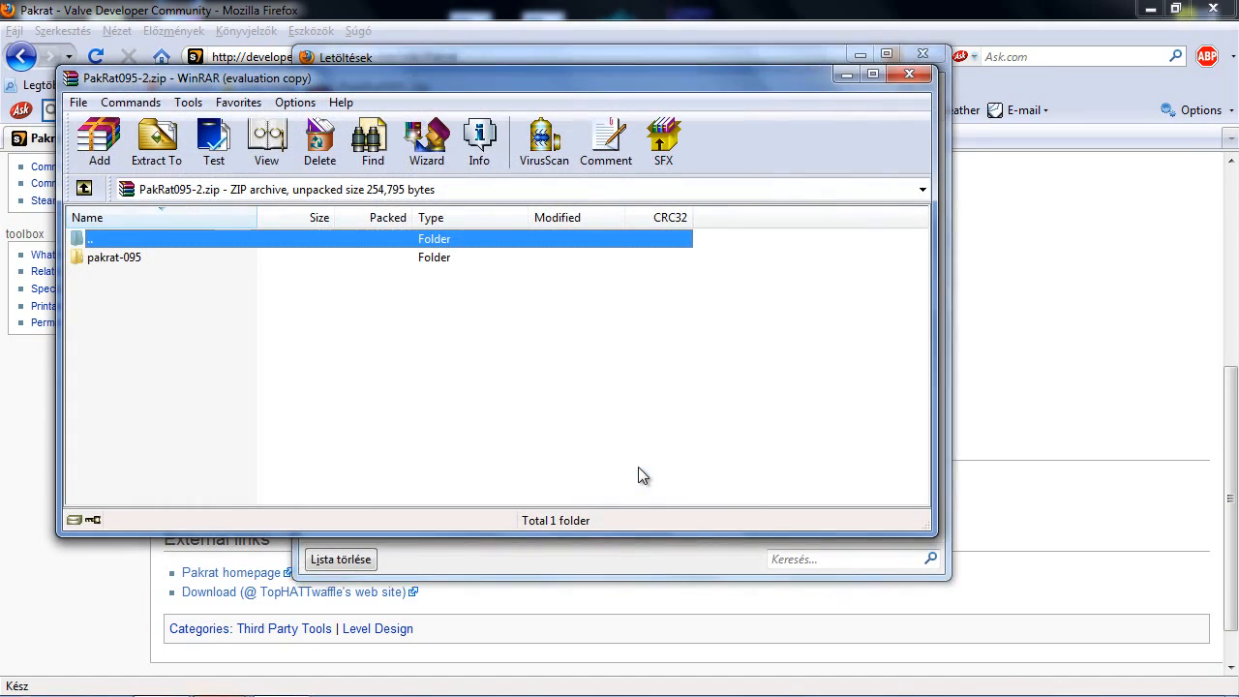
click(451, 258)
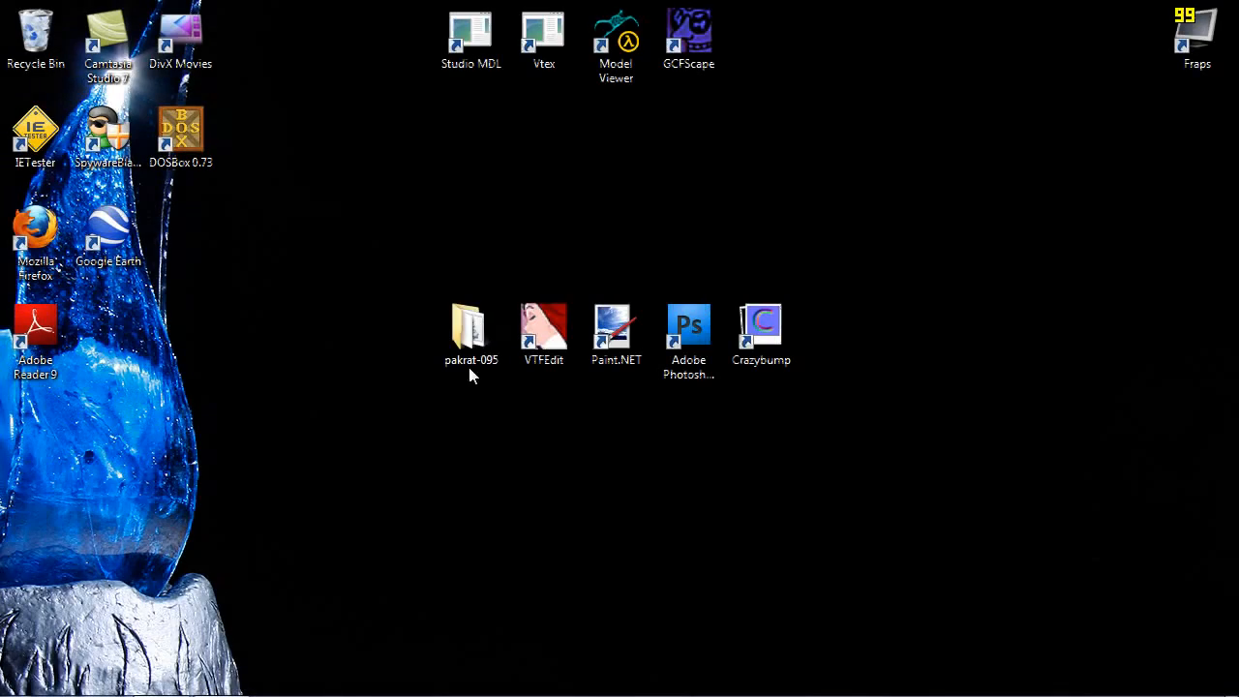
Launch pakrat.jar from the pakrat-095 folder and open brick_new_test.bsp from the cstrike maps folder
double_click(470, 329)
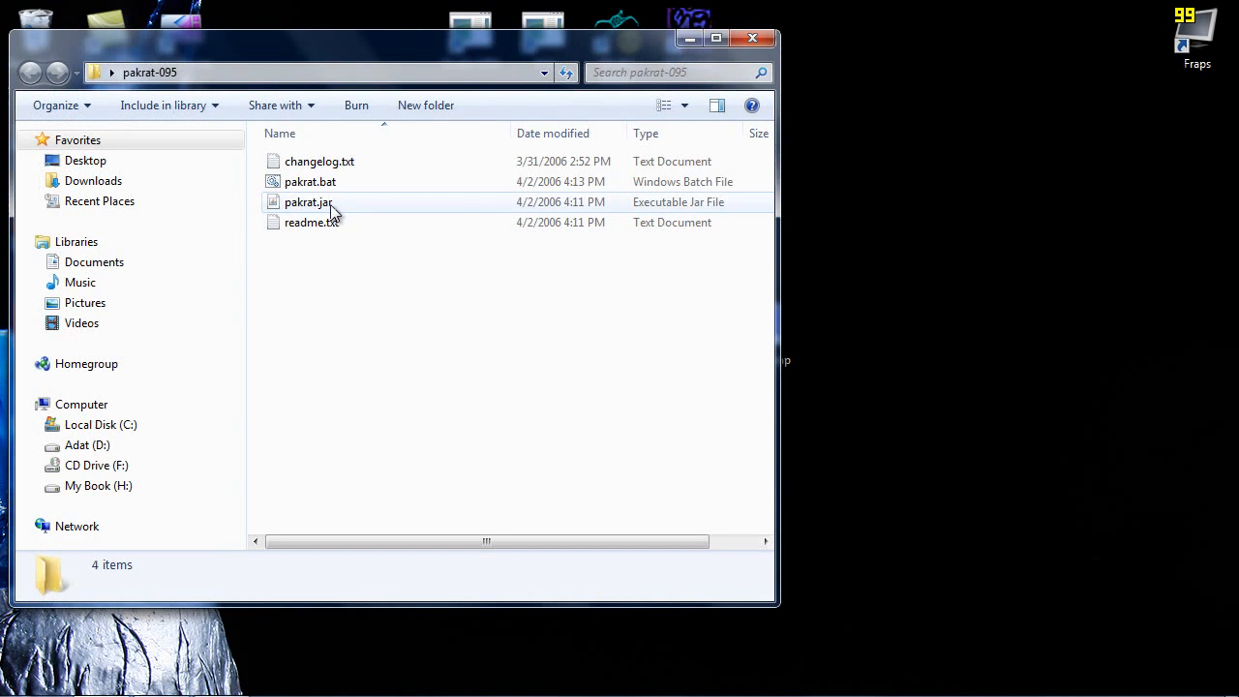
double_click(341, 203)
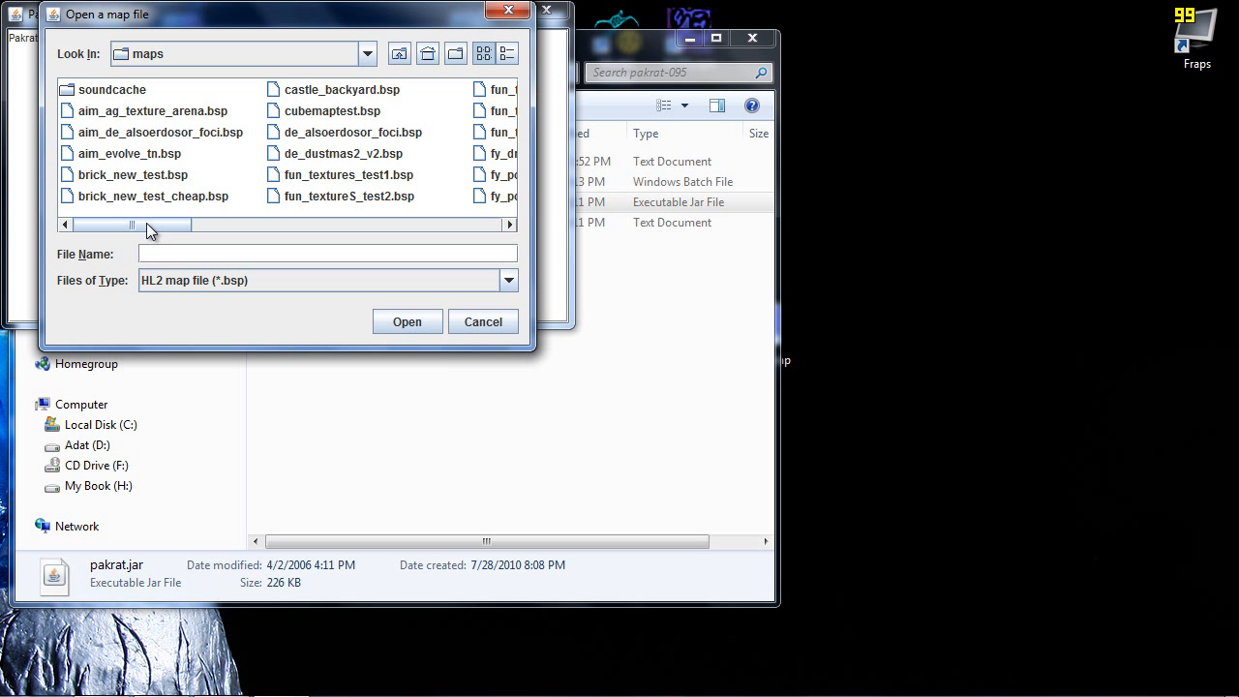
click(398, 54)
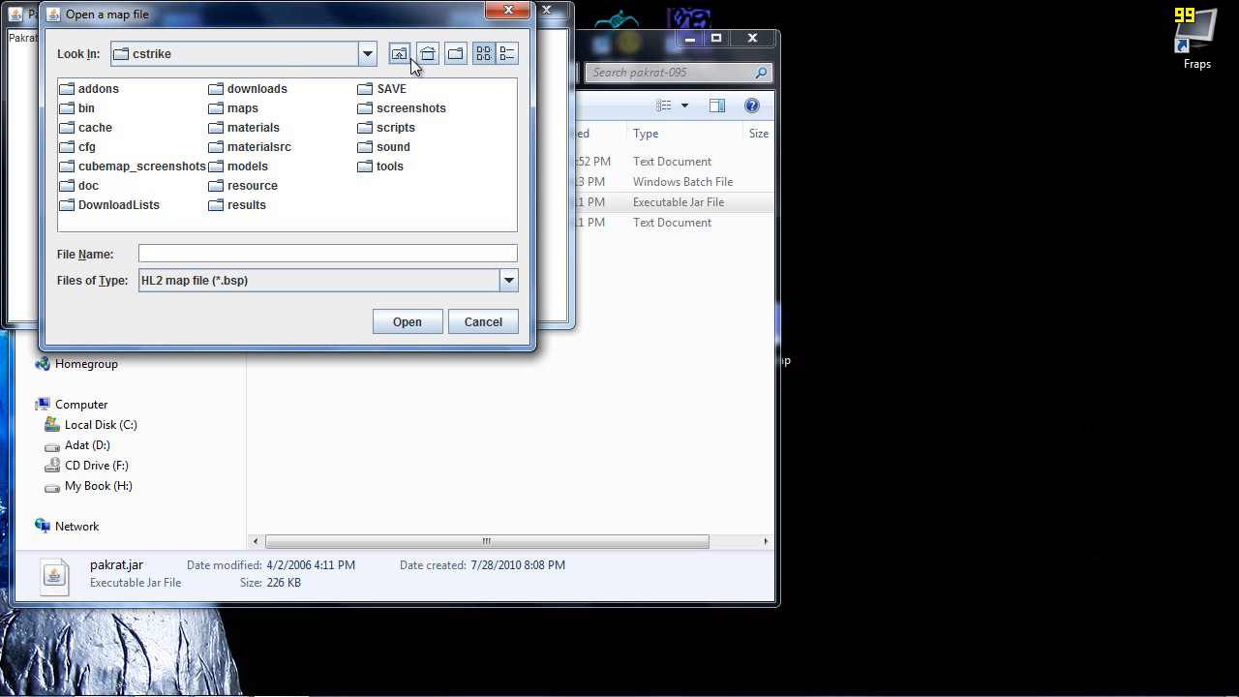
click(397, 55)
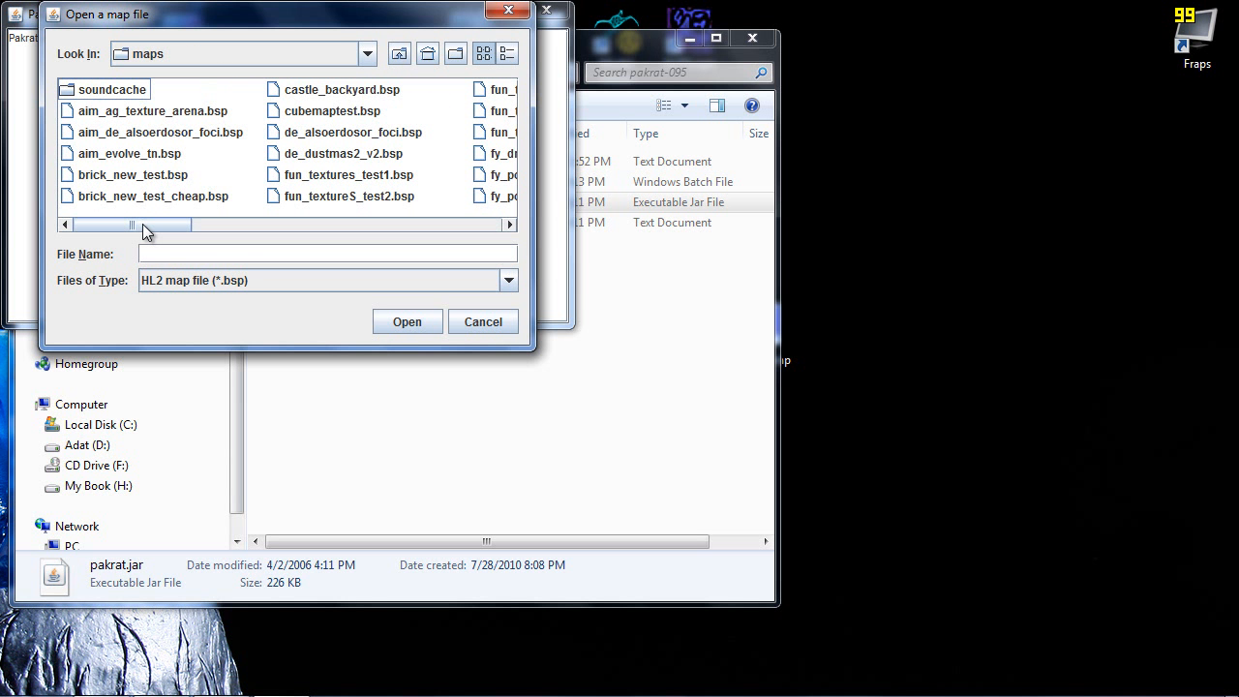
double_click(144, 176)
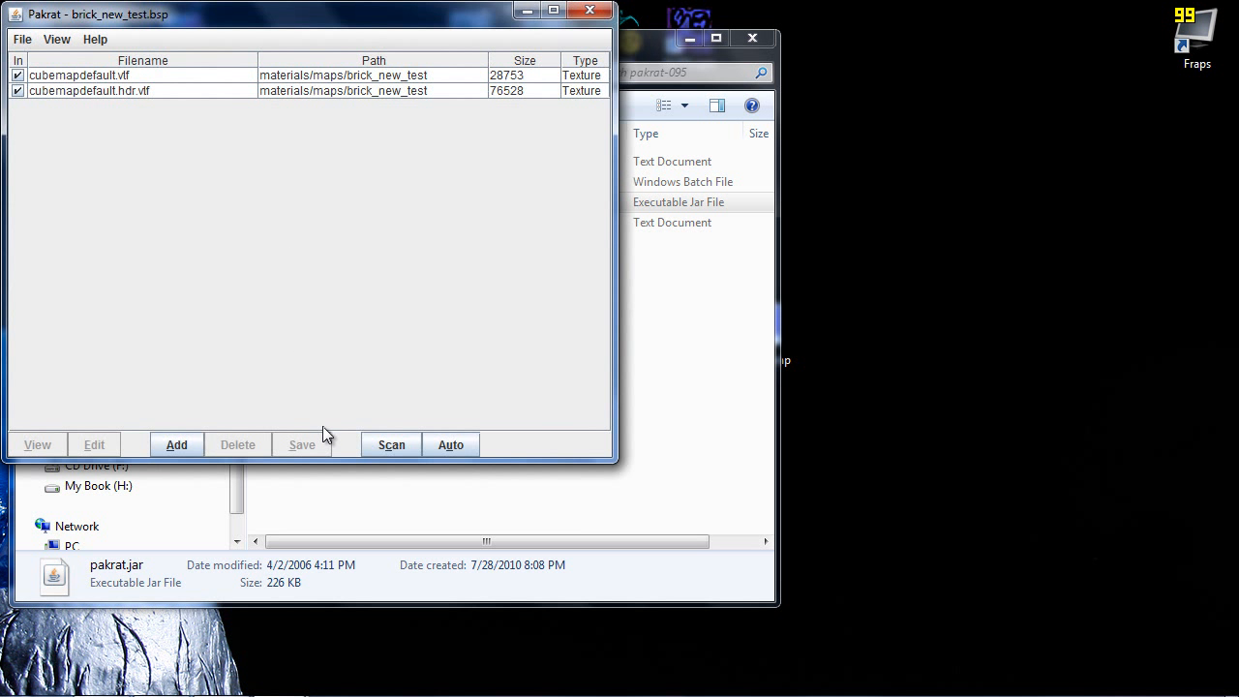
Scan brick_new_test.bsp using the cstrike game directory and add the selected on-disk files, accepting the path fix-up for all of them
click(391, 444)
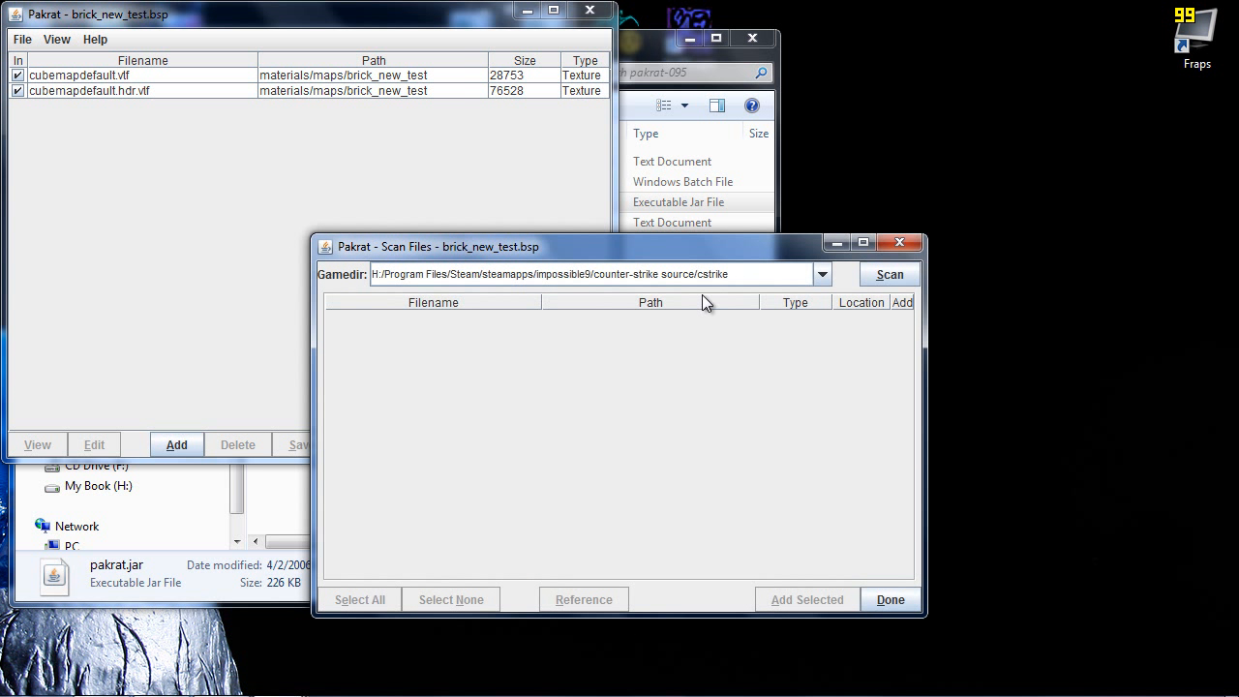
drag(216, 284, 353, 271)
click(373, 271)
click(755, 271)
click(888, 274)
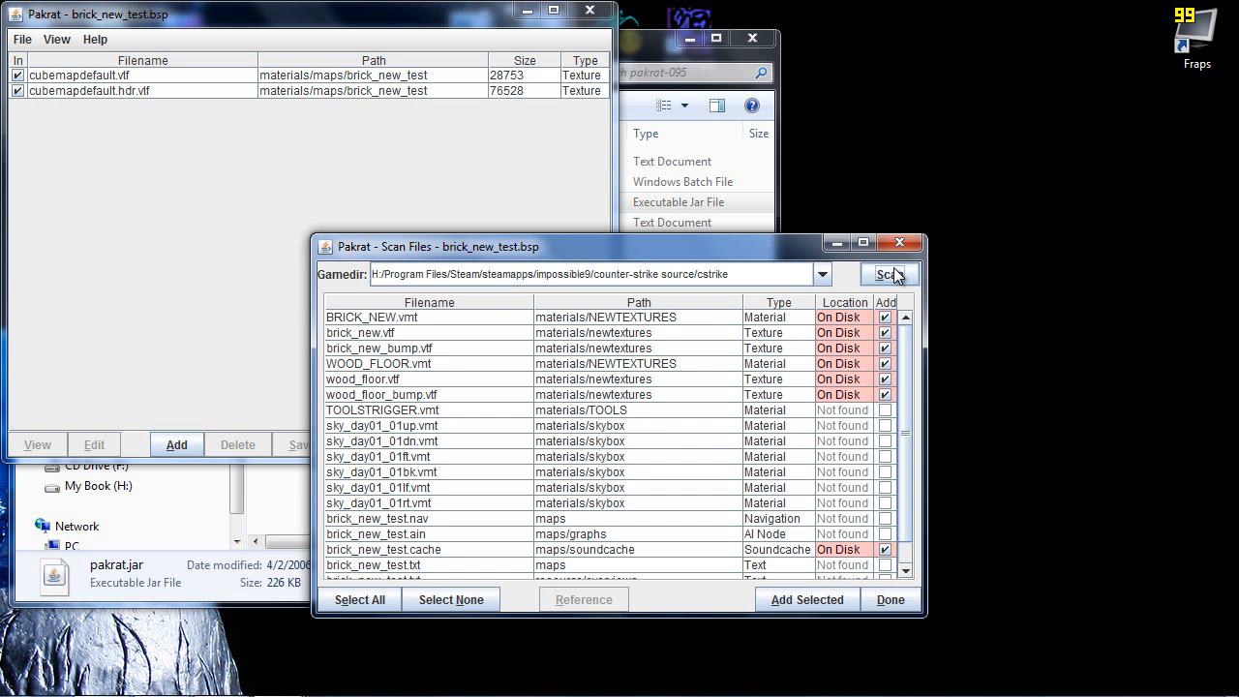
click(829, 600)
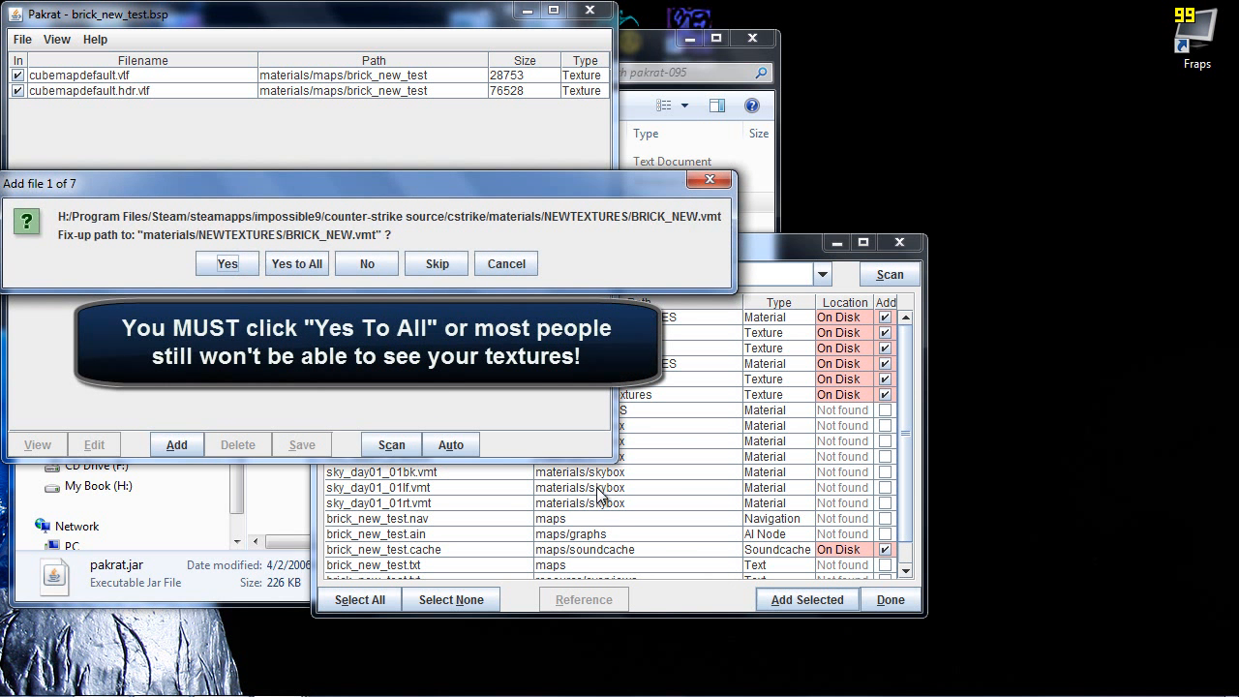
click(302, 262)
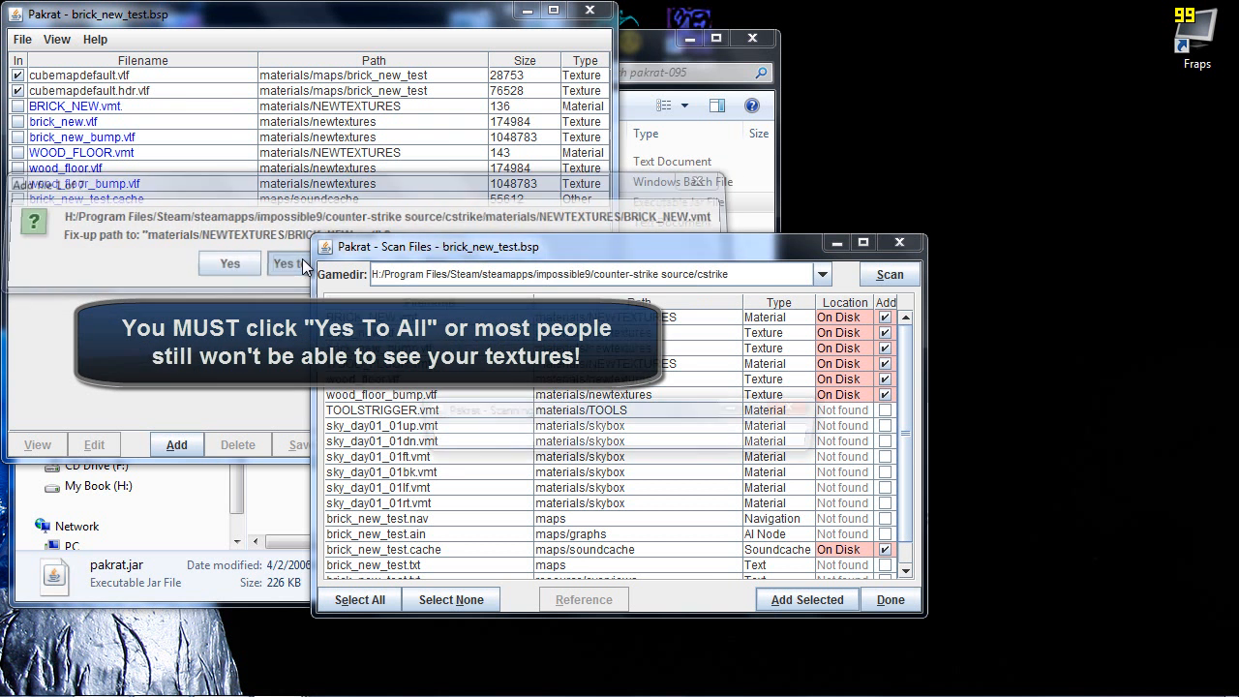
Save the packed map as brick_new_test.bsp, overwriting the existing file, and close Pakrat
click(25, 42)
click(29, 87)
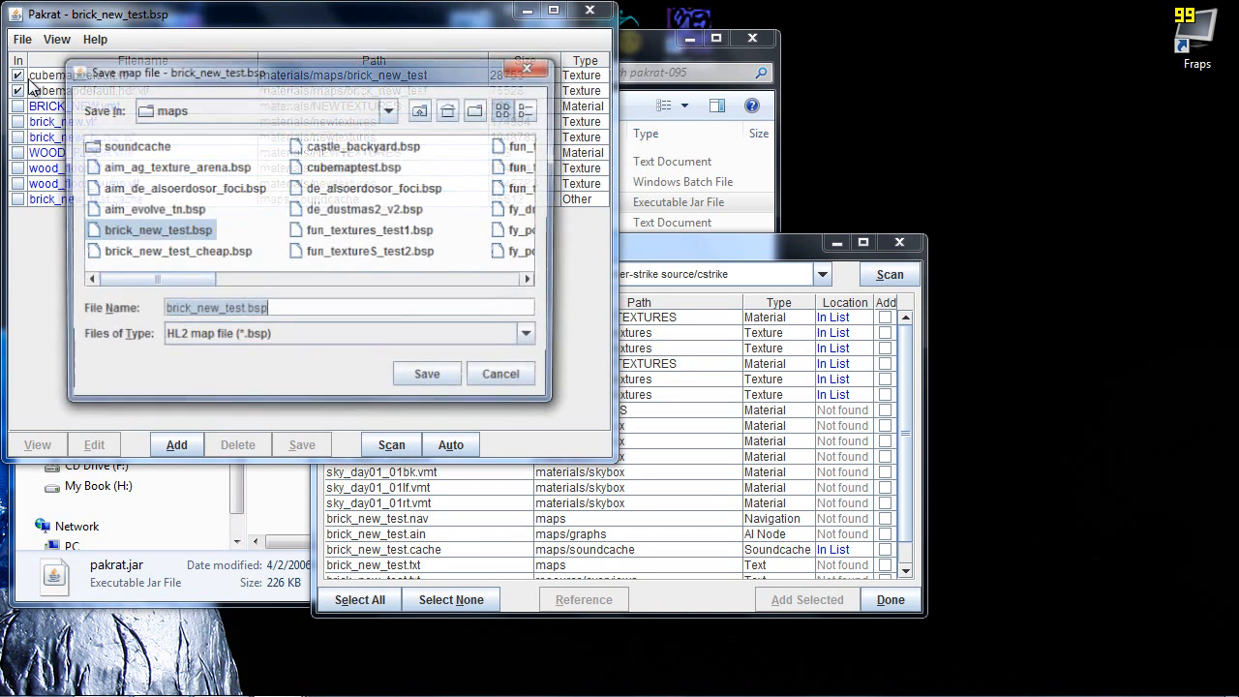
click(412, 383)
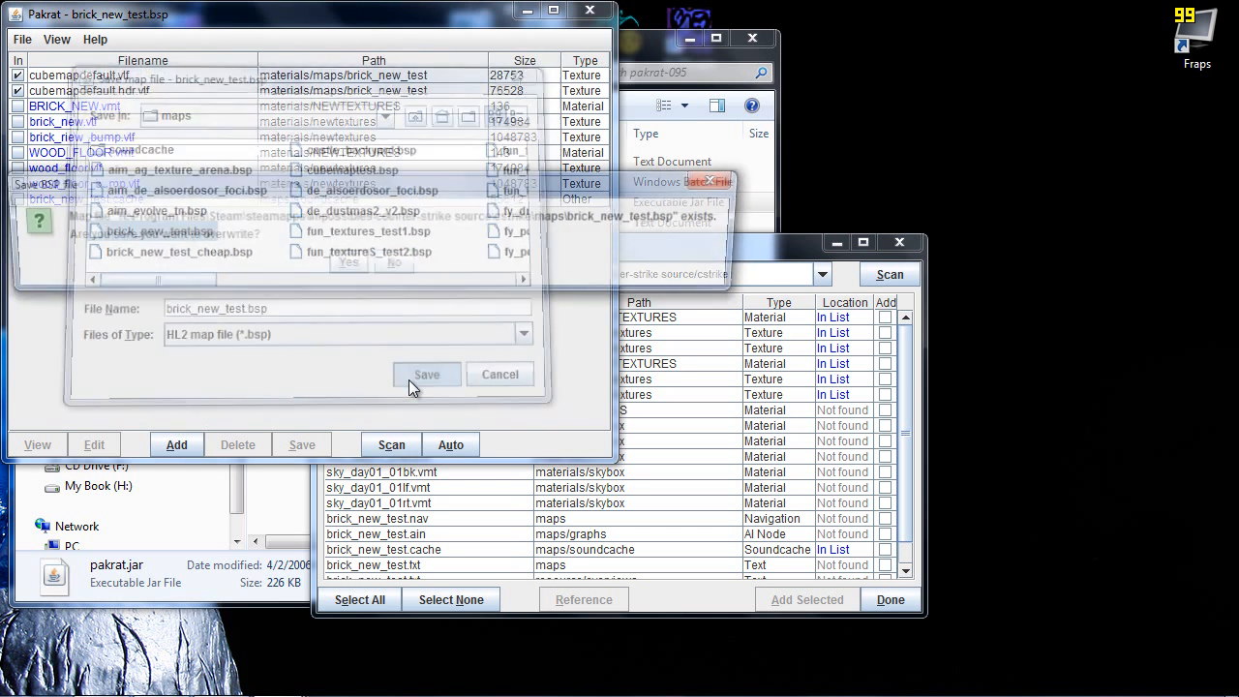
click(345, 265)
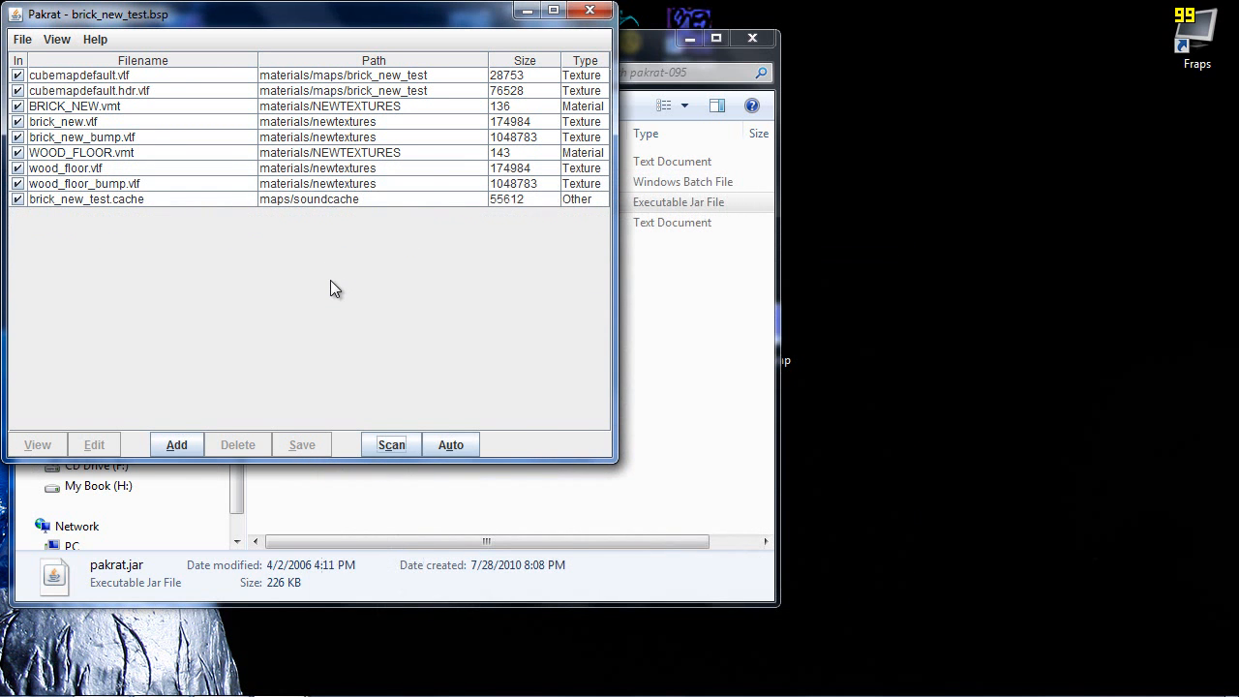
click(590, 10)
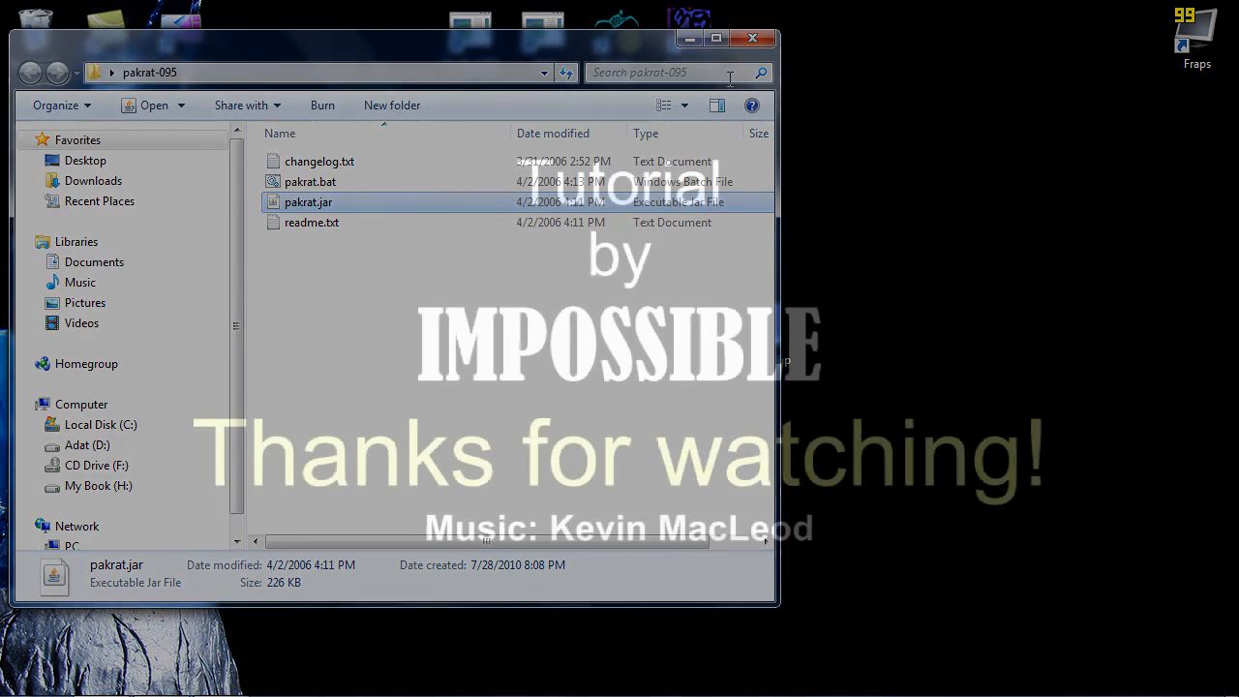